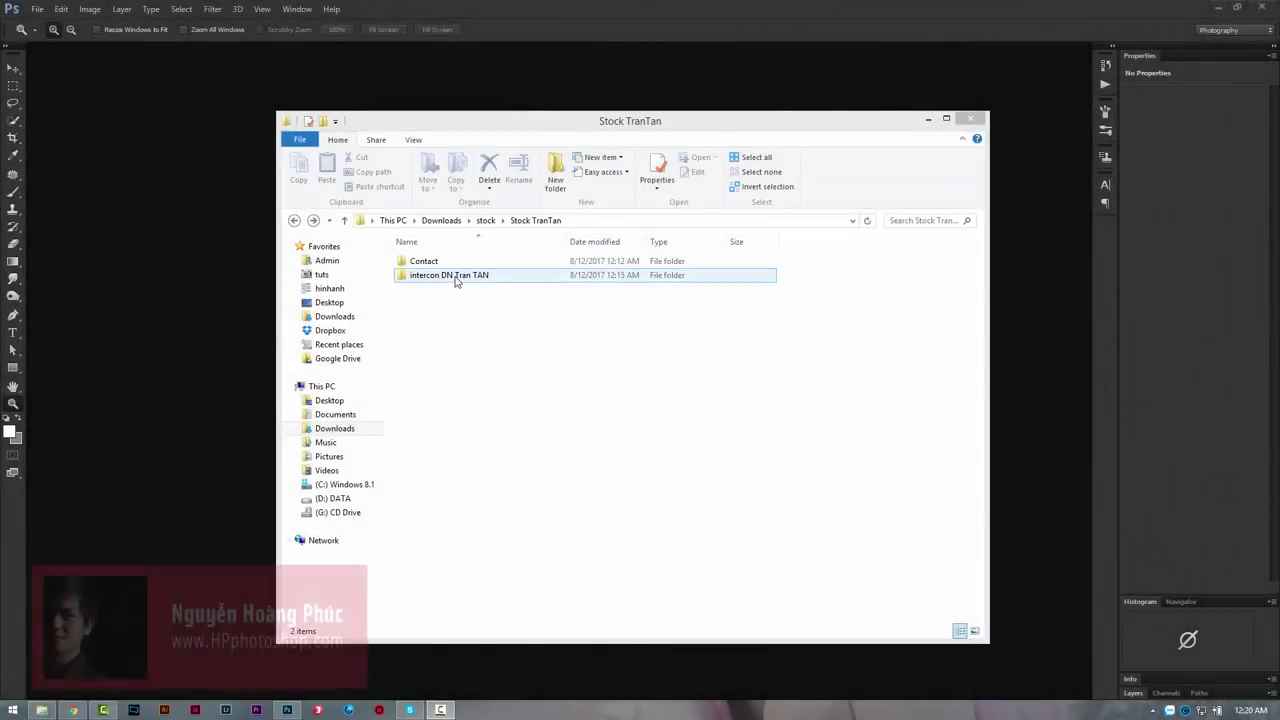
# Open the intercon DN Tran TAN folder and drag MAN_9936.NEF into Photoshop's Camera Raw
pyautogui.doubleClick(452, 276)
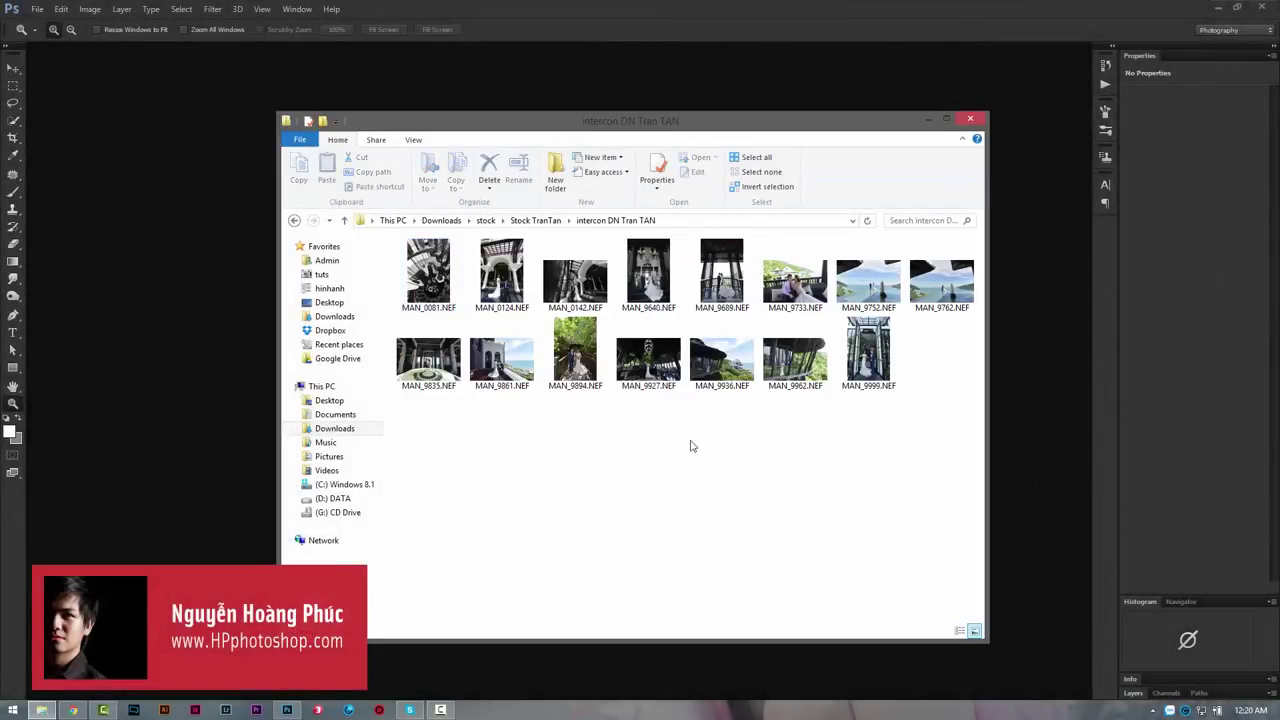
pyautogui.click(295, 221)
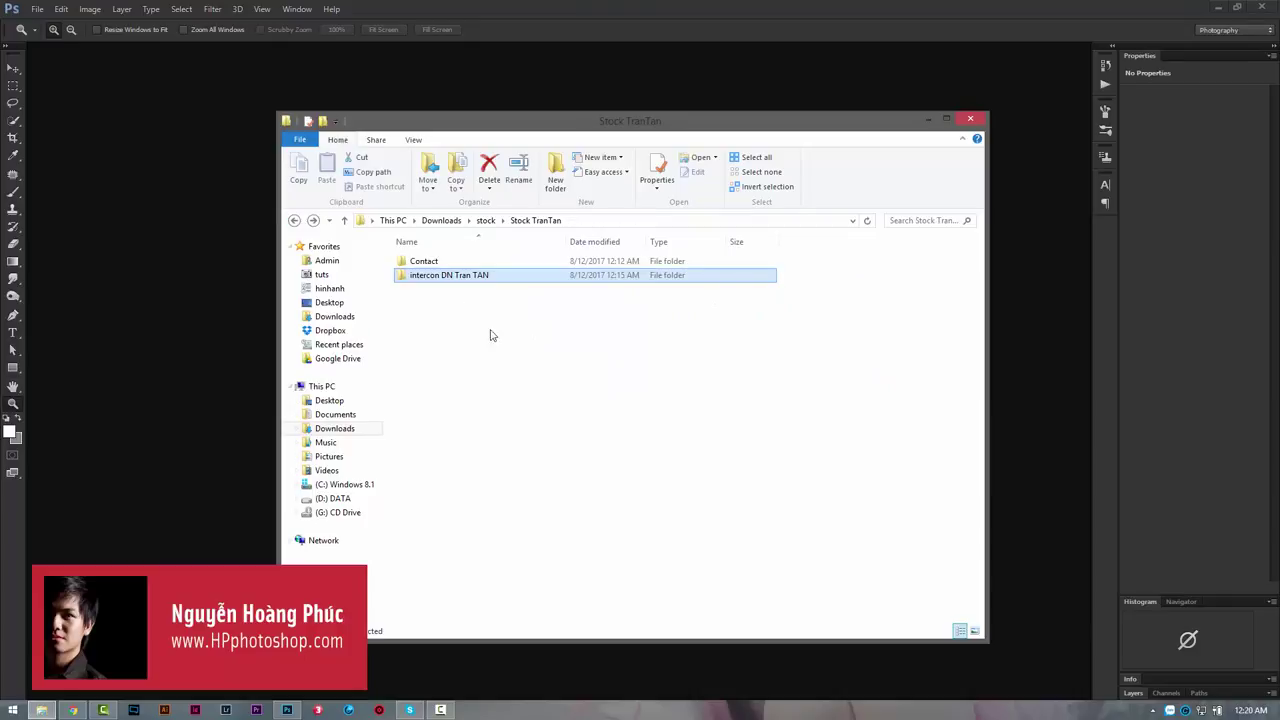
pyautogui.doubleClick(452, 276)
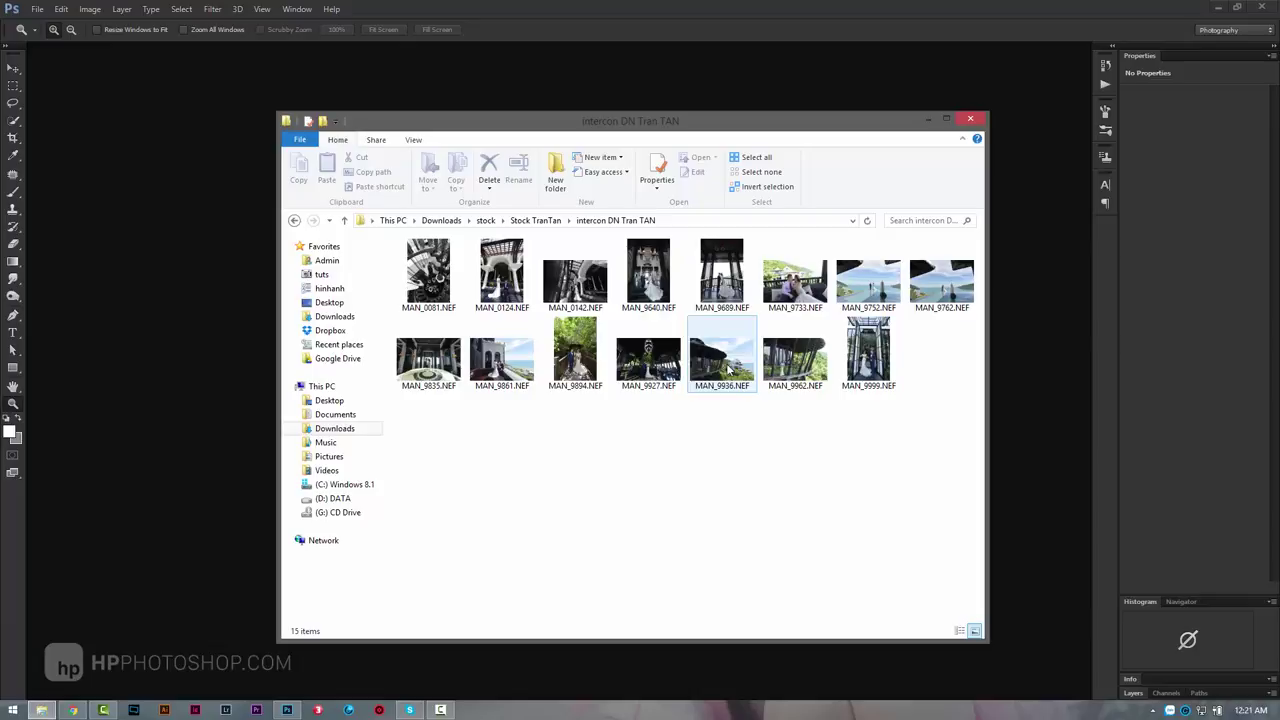
pyautogui.moveTo(724, 378); pyautogui.dragTo(717, 400)
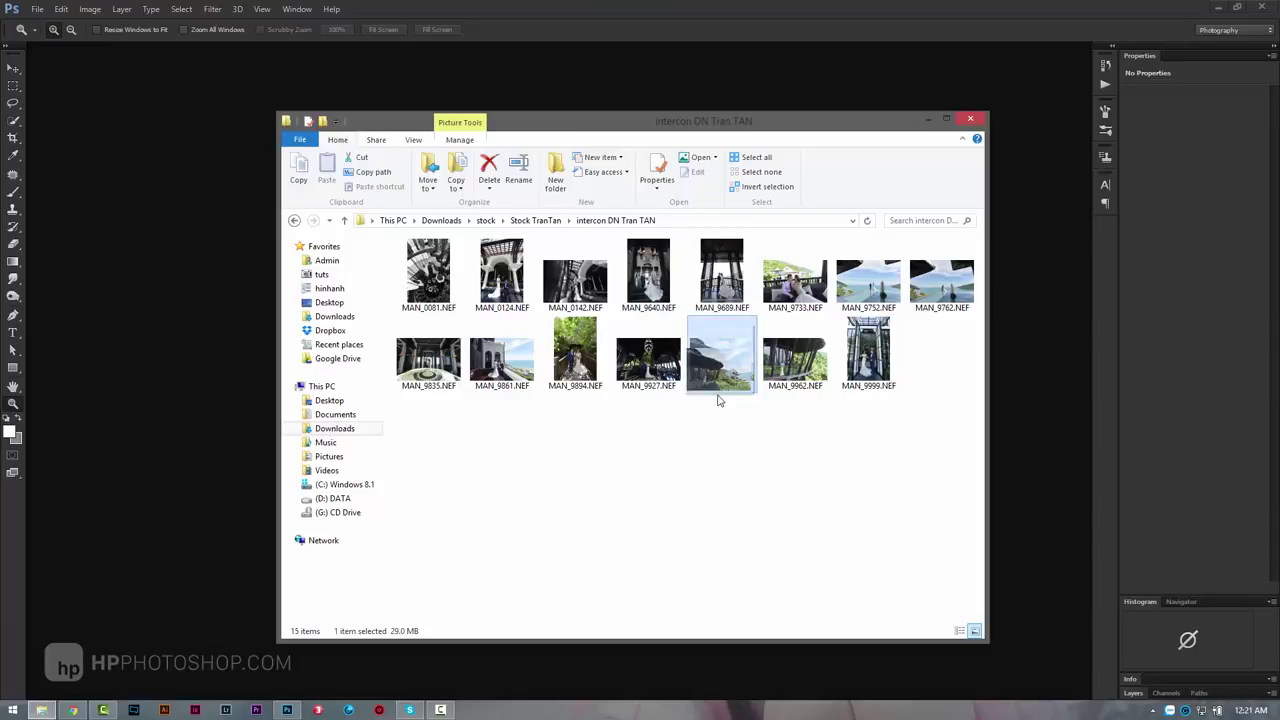
pyautogui.press('BackSpace')
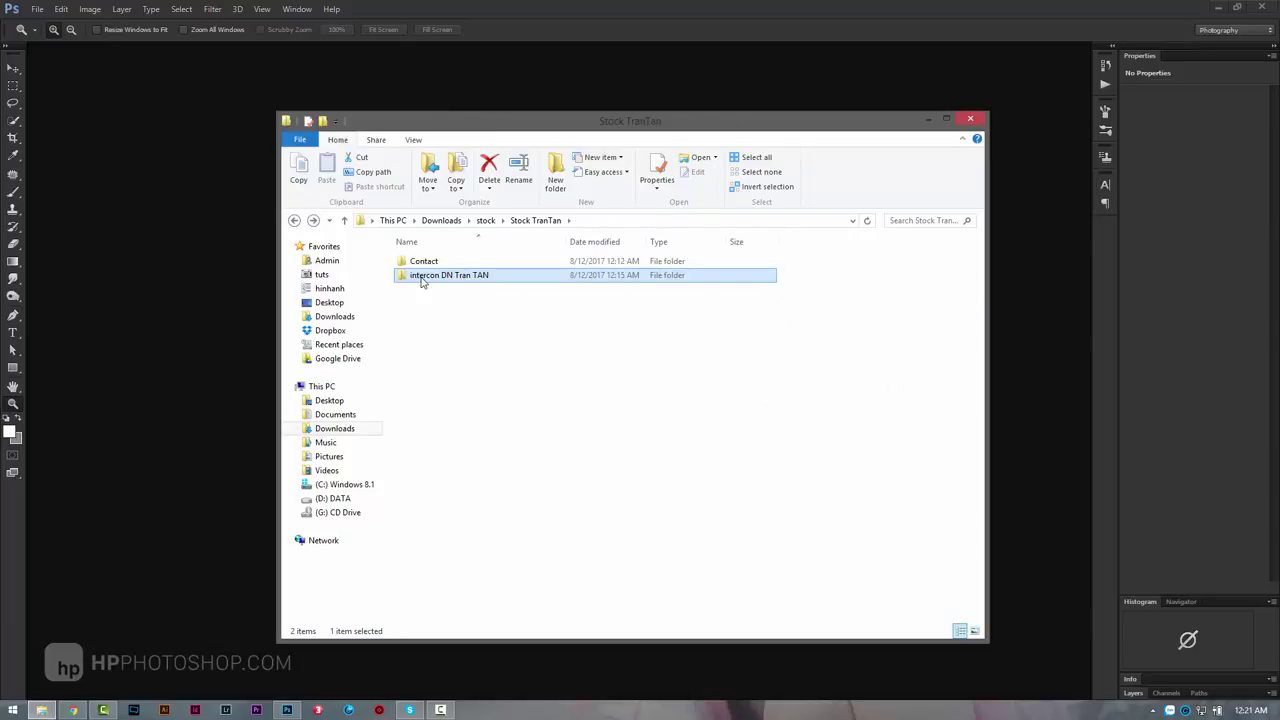
pyautogui.doubleClick(422, 277)
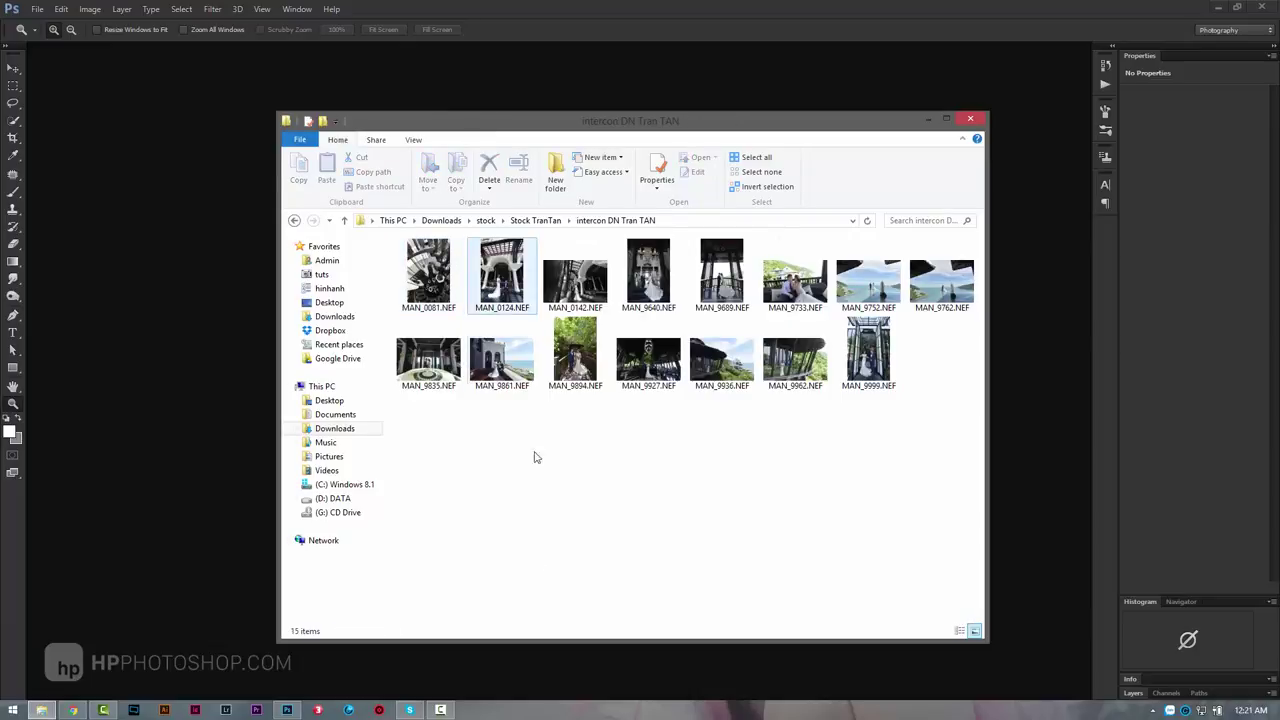
pyautogui.click(293, 222)
pyautogui.doubleClick(424, 261)
pyautogui.click(294, 222)
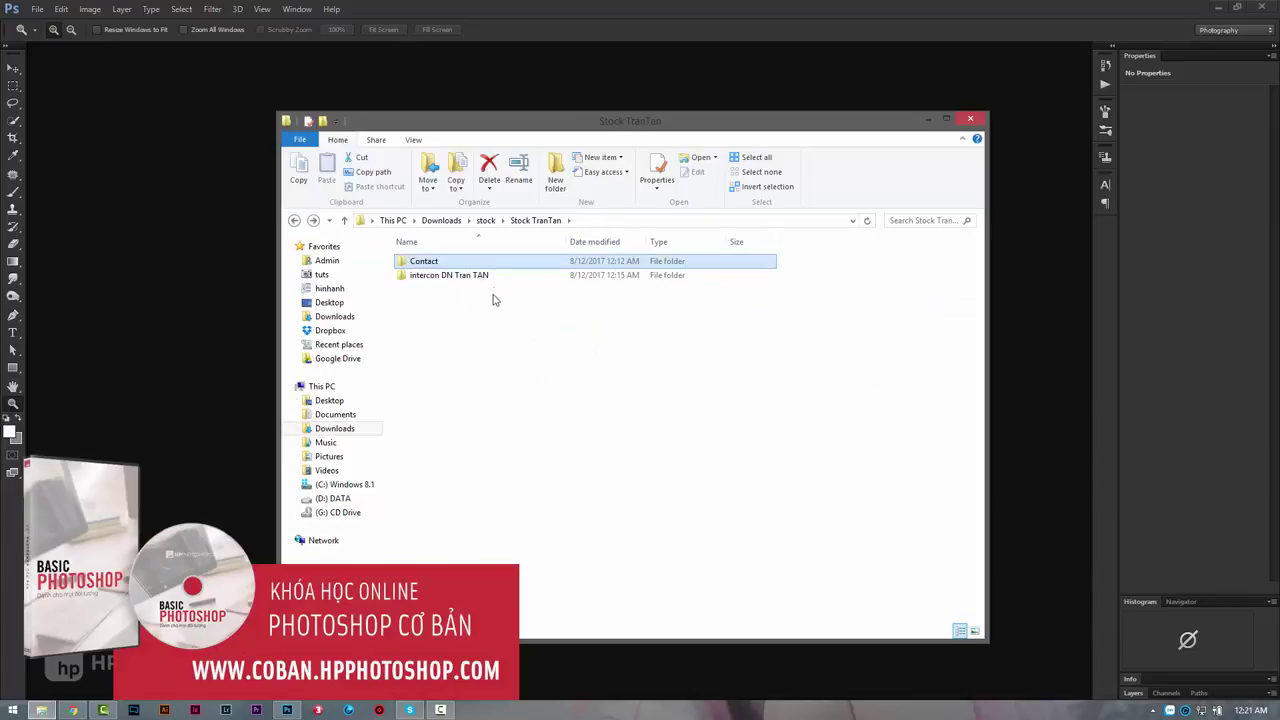
pyautogui.doubleClick(498, 276)
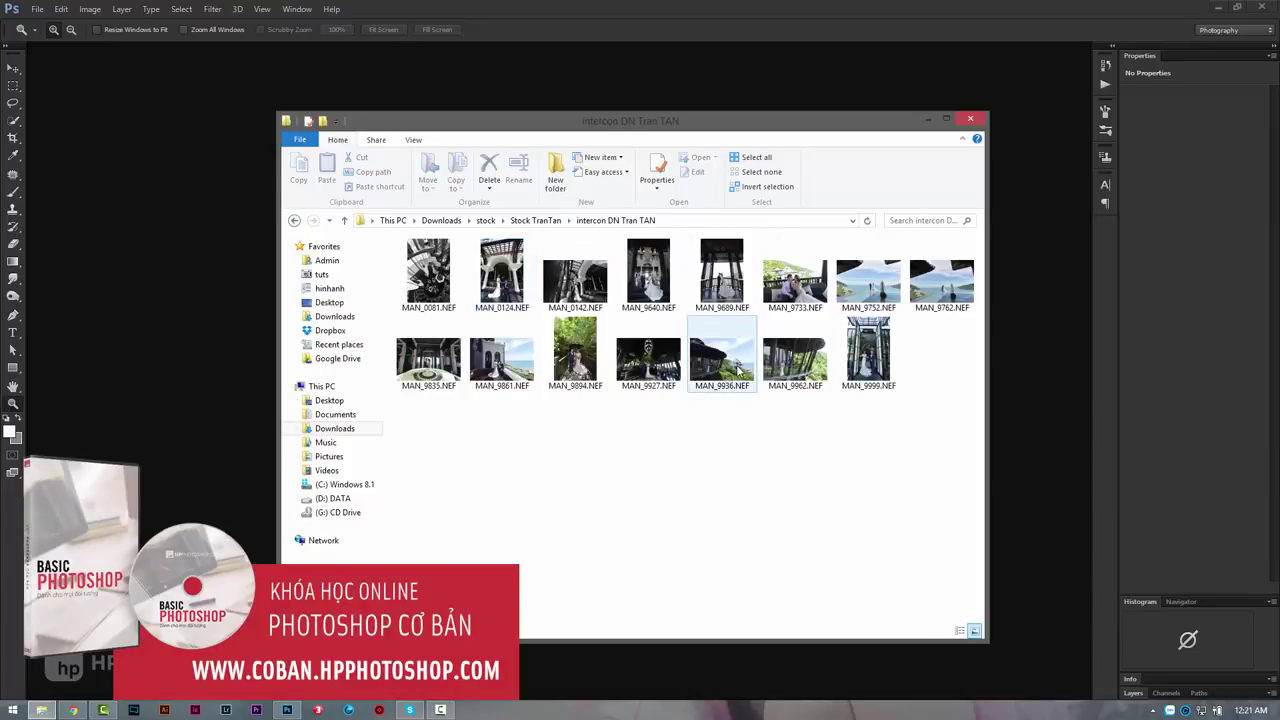
pyautogui.moveTo(738, 370); pyautogui.dragTo(187, 351)
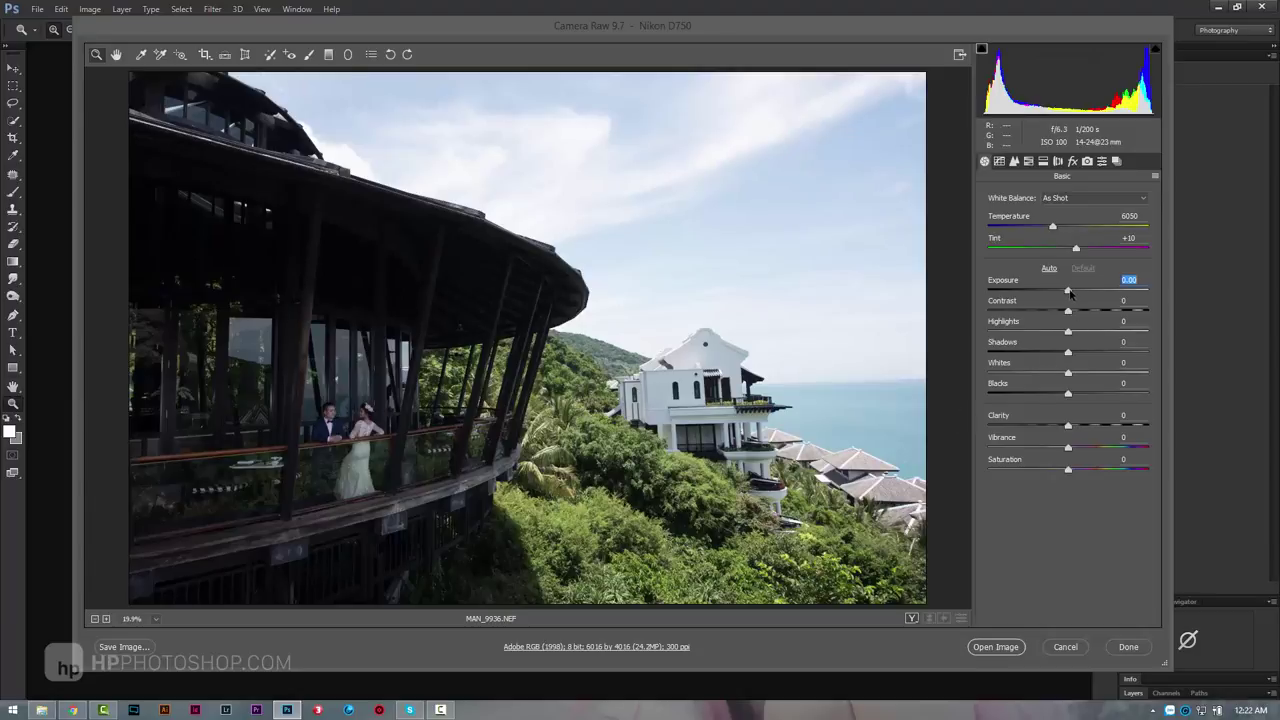
# Raise exposure to +0.15, pull highlights to -80 and lift shadows to +77
pyautogui.moveTo(1069, 292); pyautogui.dragTo(1087, 311)
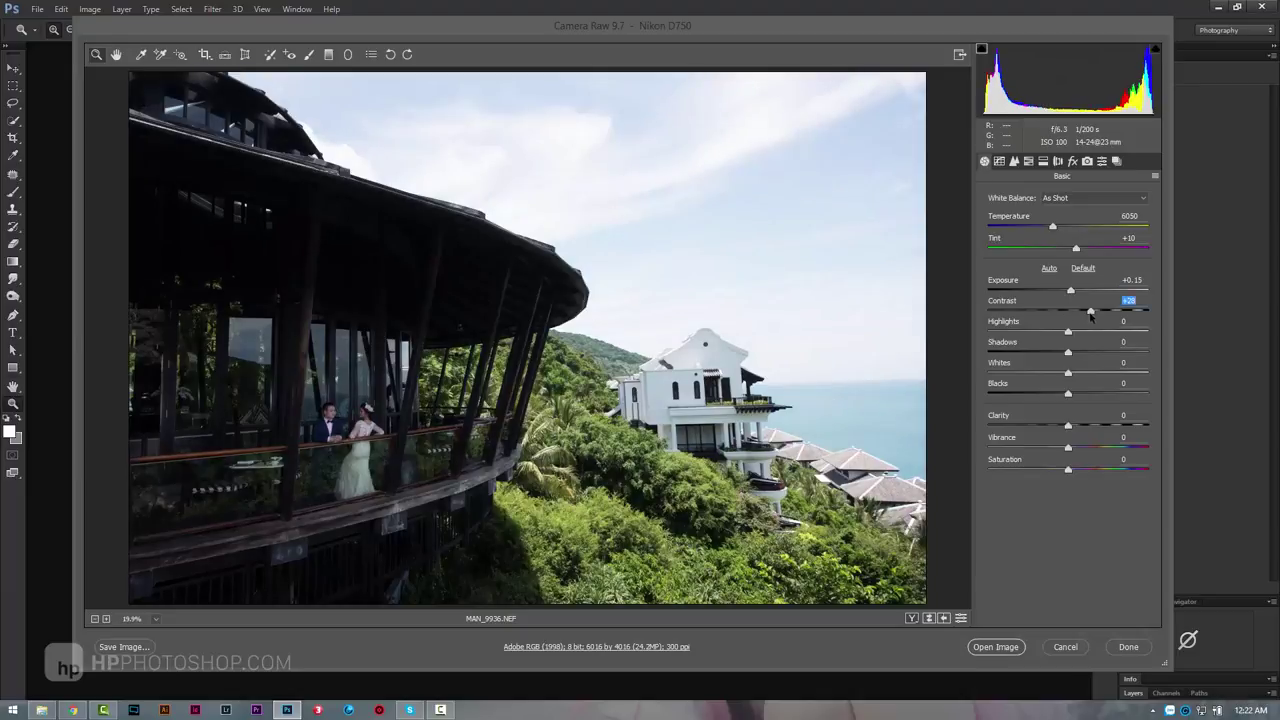
pyautogui.click(1011, 333)
pyautogui.moveTo(1013, 333); pyautogui.dragTo(1023, 333)
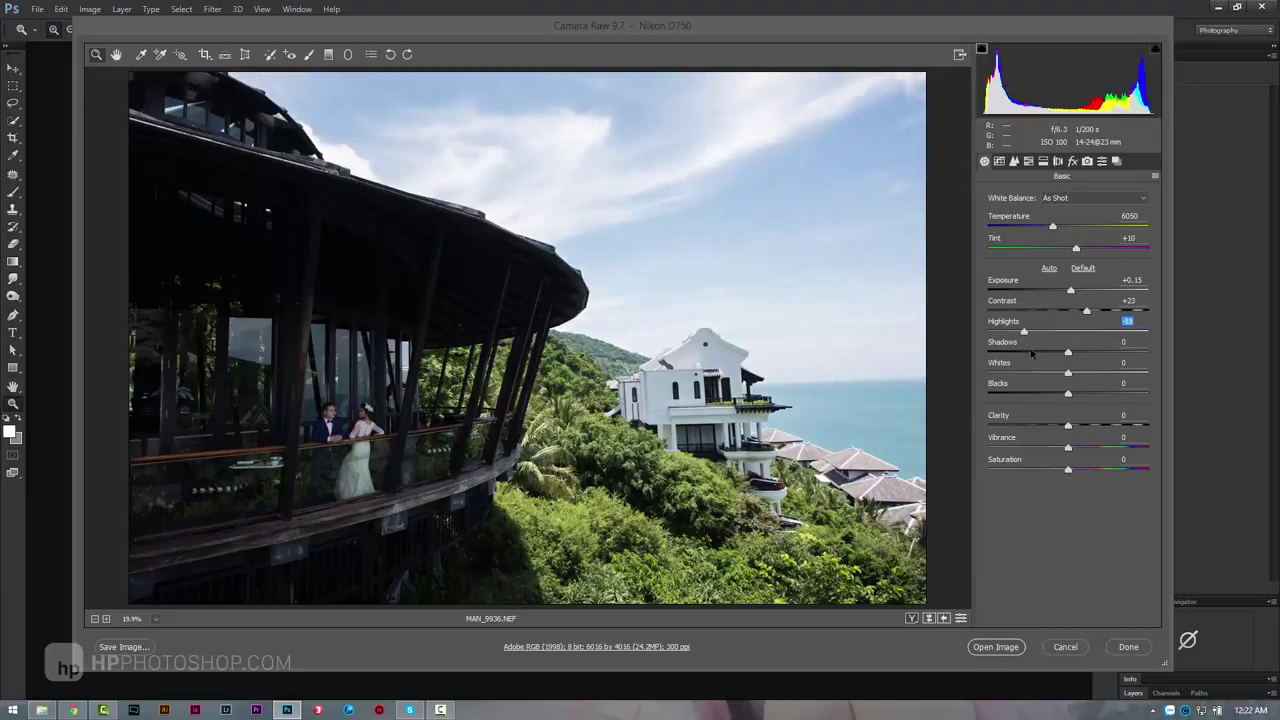
pyautogui.click(1004, 333)
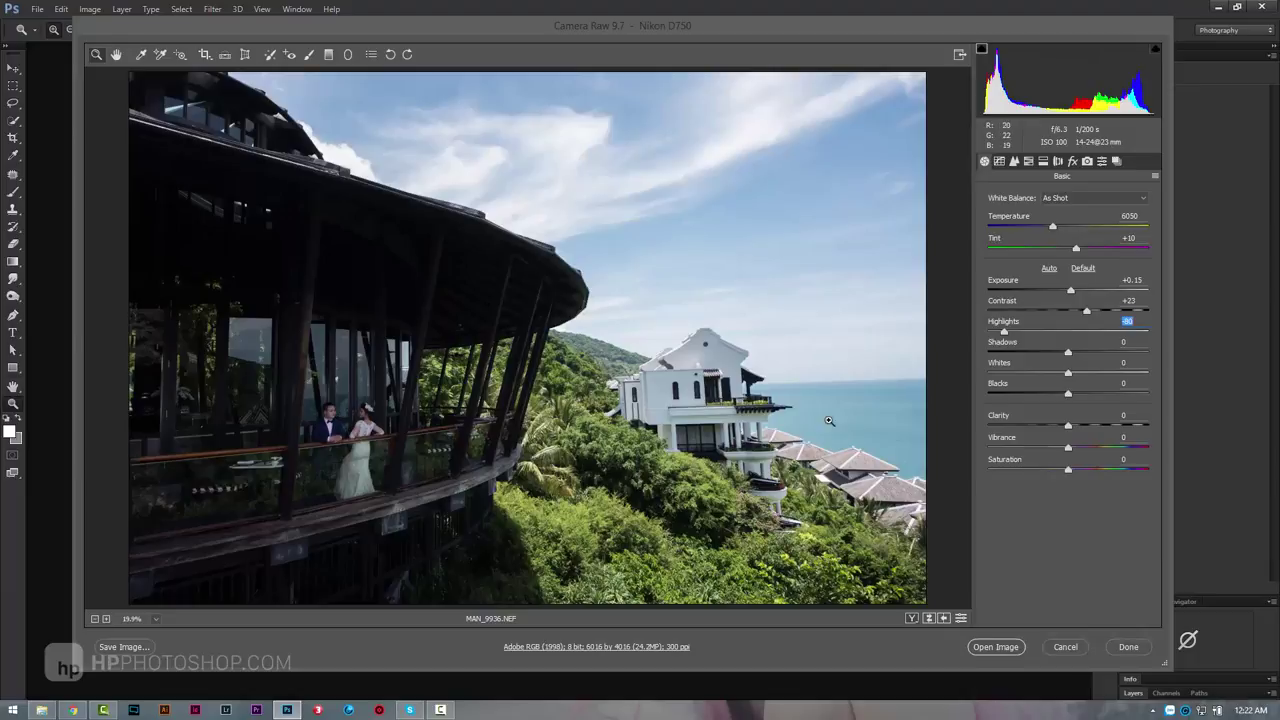
pyautogui.moveTo(1097, 358); pyautogui.dragTo(1125, 355)
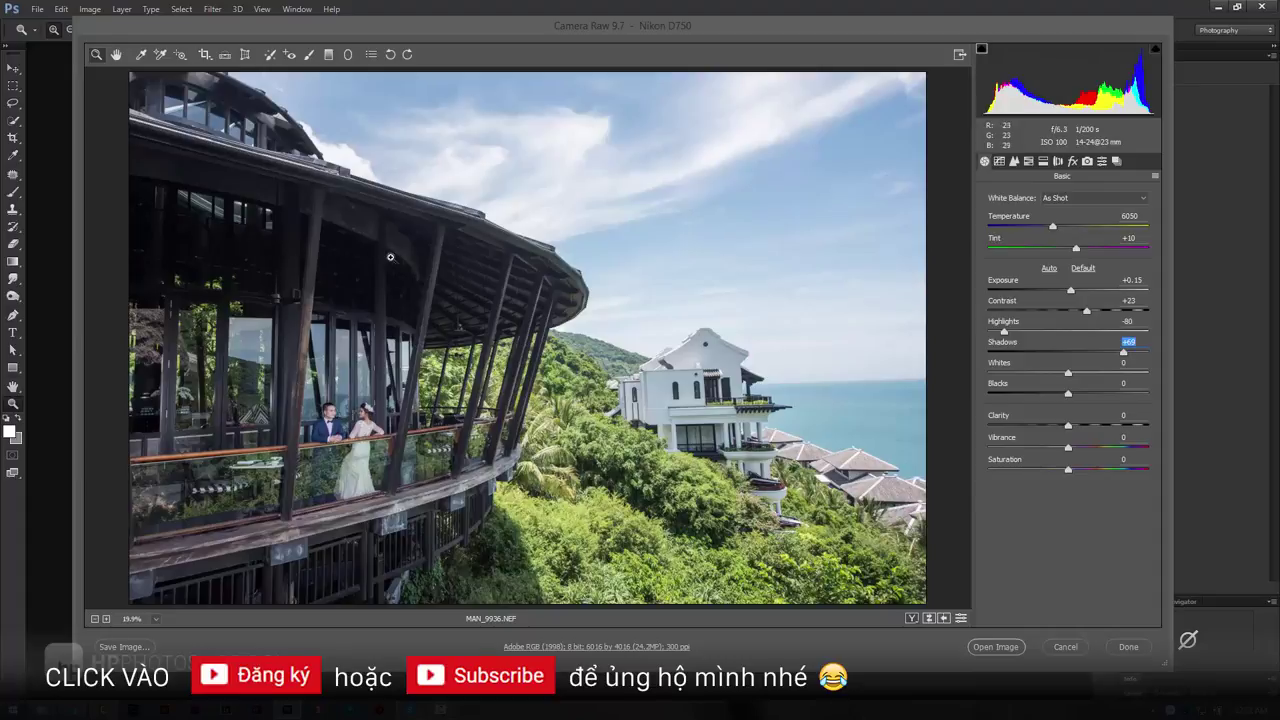
pyautogui.click(1136, 353)
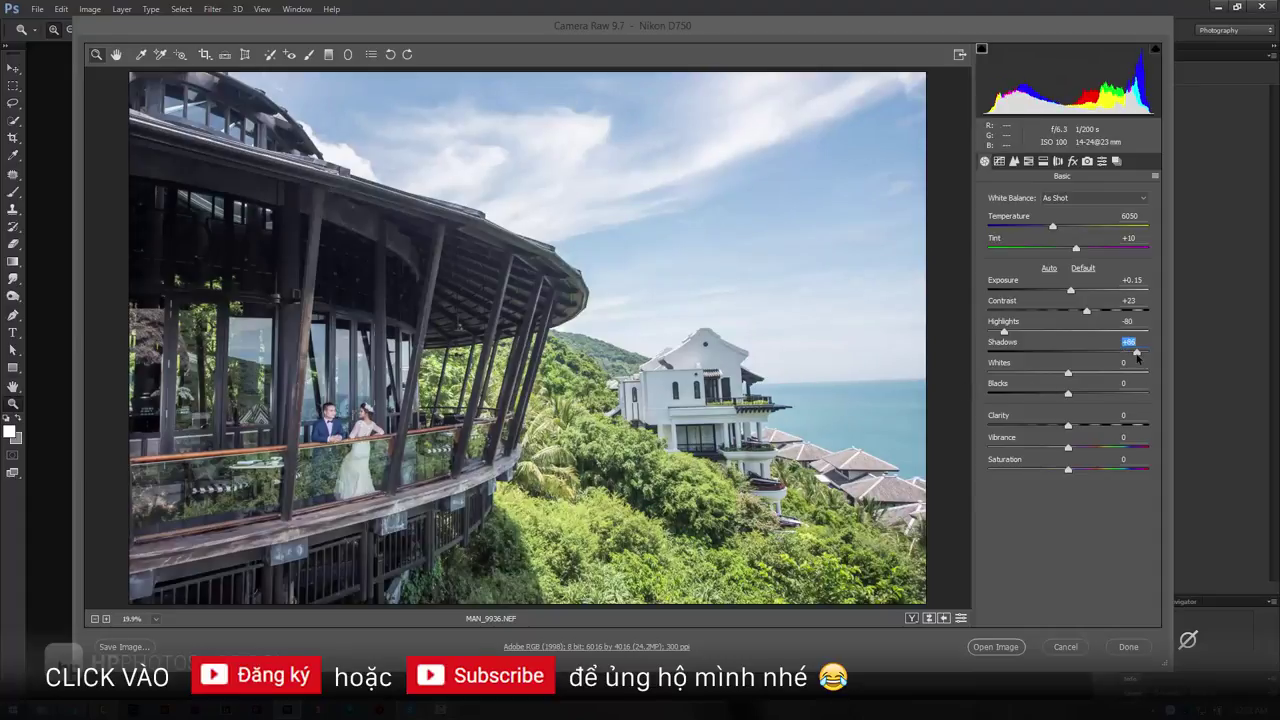
pyautogui.moveTo(1136, 353); pyautogui.dragTo(1074, 373)
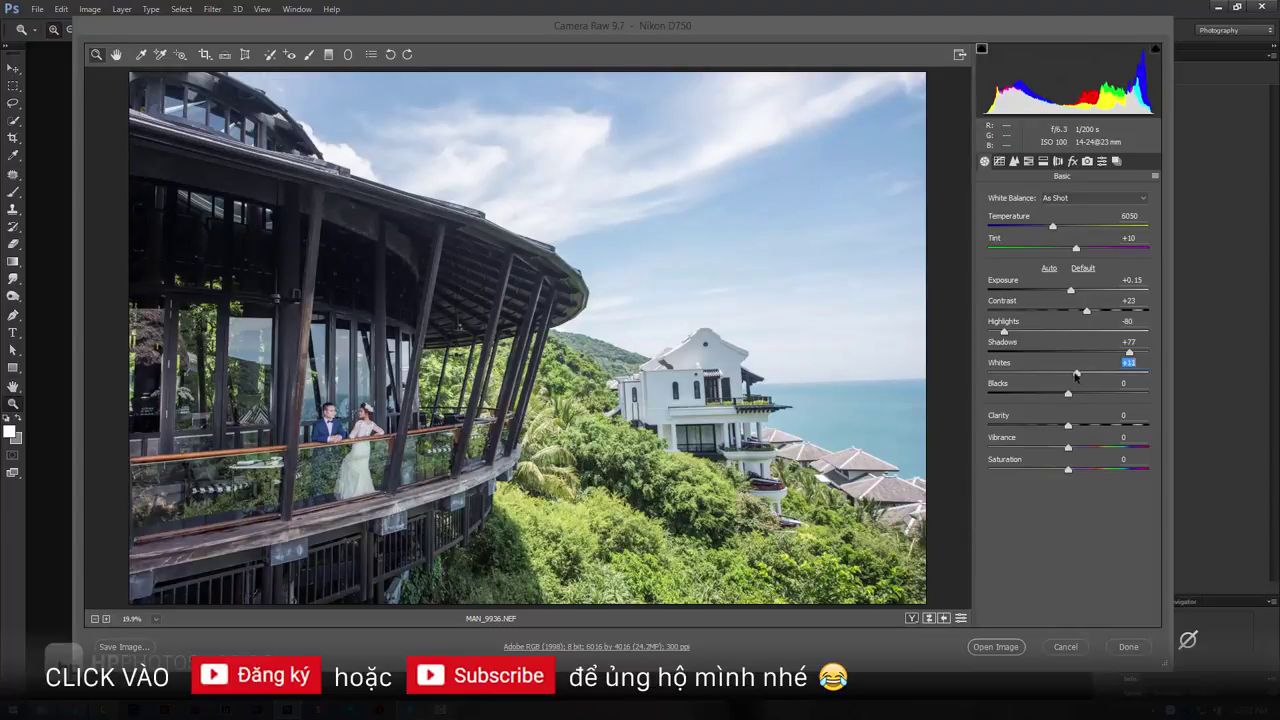
# Set whites +6, blacks -7, vibrance +25 and contrast +30
pyautogui.moveTo(1077, 375); pyautogui.dragTo(1064, 395)
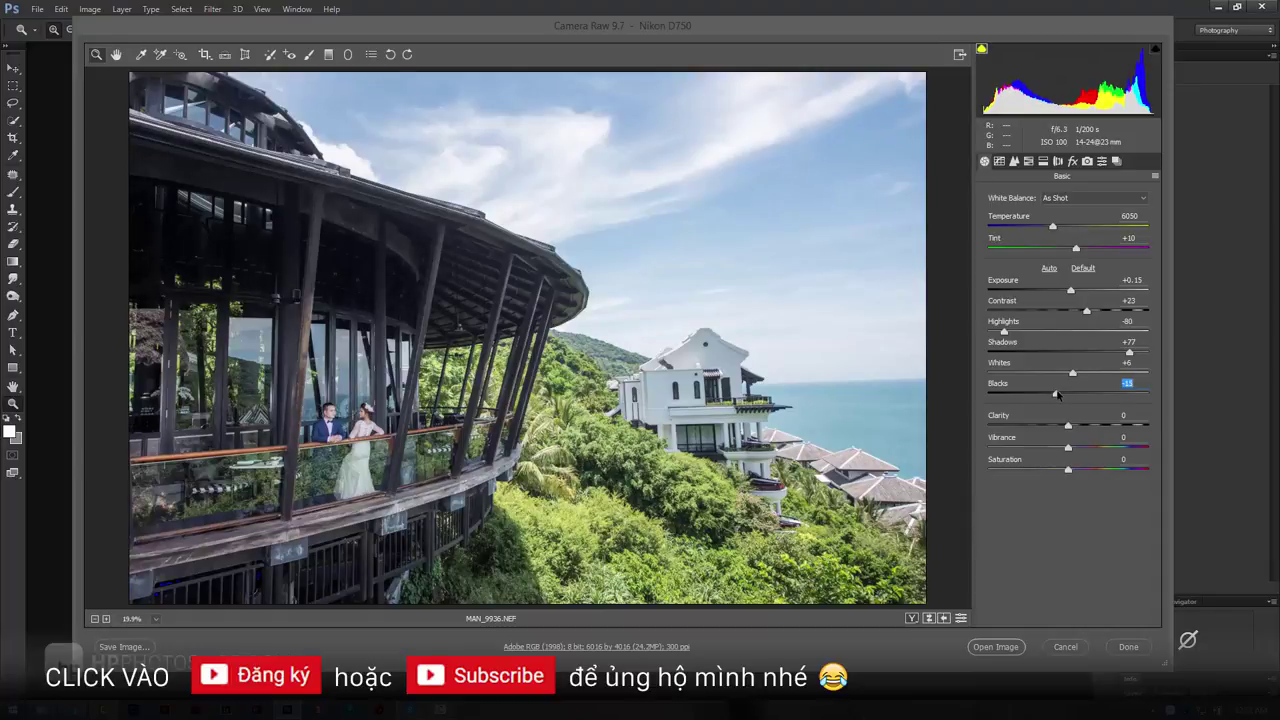
pyautogui.click(1085, 448)
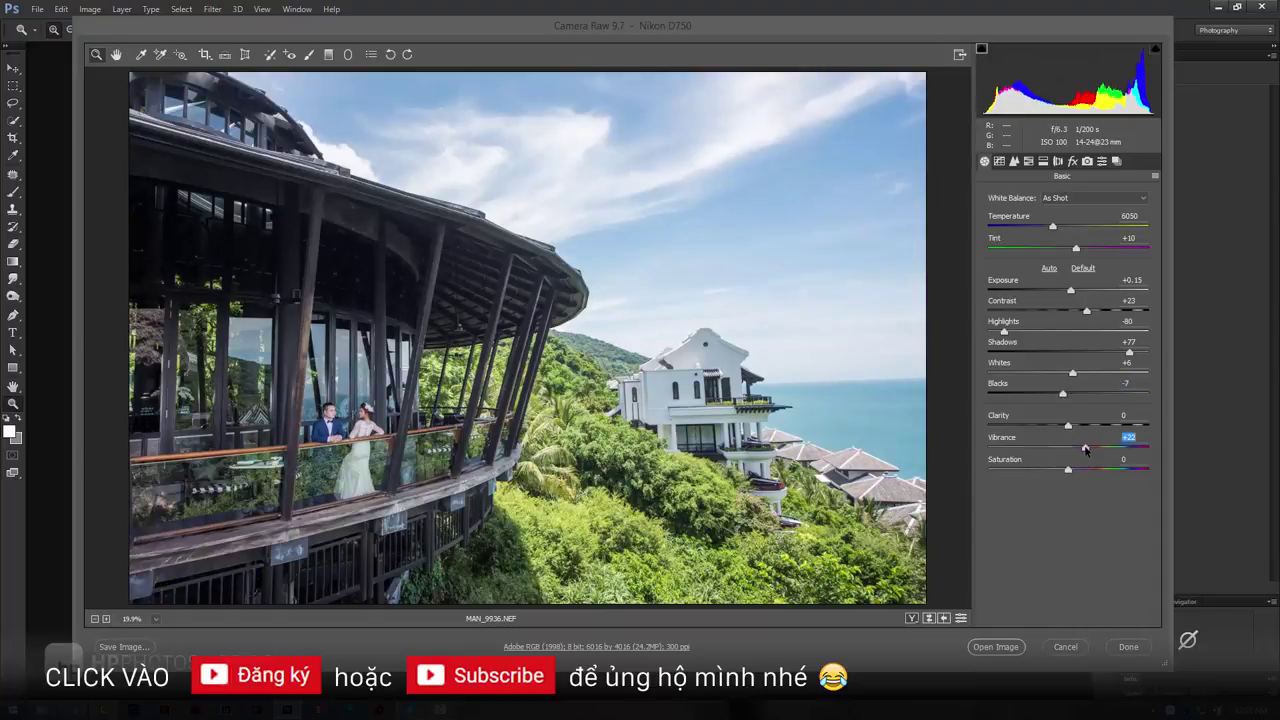
pyautogui.moveTo(1088, 309); pyautogui.dragTo(1092, 310)
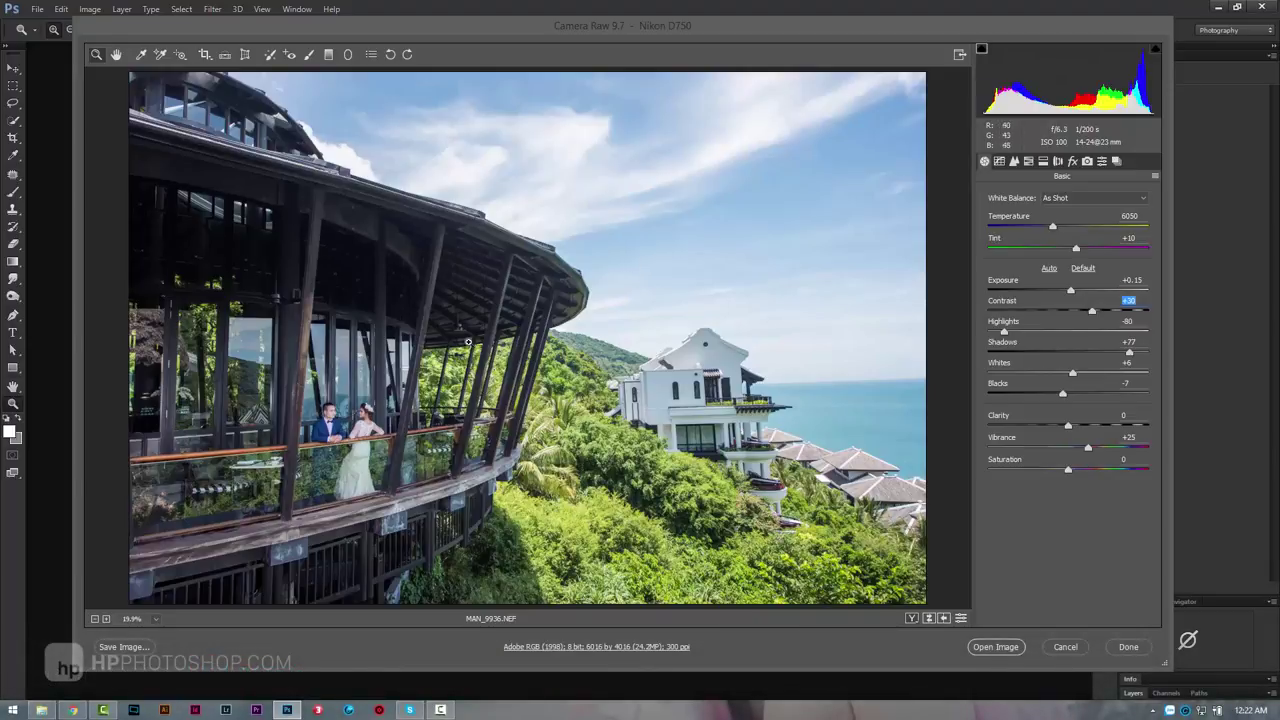
pyautogui.moveTo(742, 30); pyautogui.dragTo(738, 38)
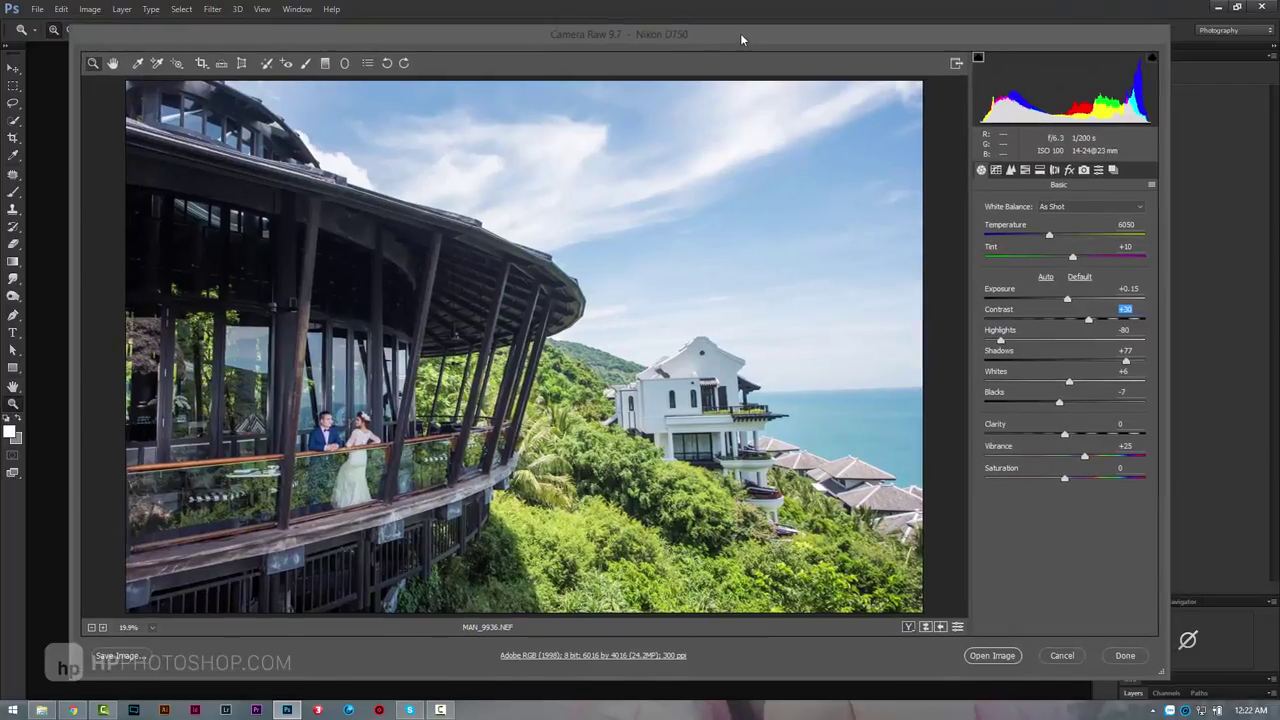
# Sharpen with Amount 69 and Masking 94, add Luminance noise reduction 10, and open the image
pyautogui.click(1012, 170)
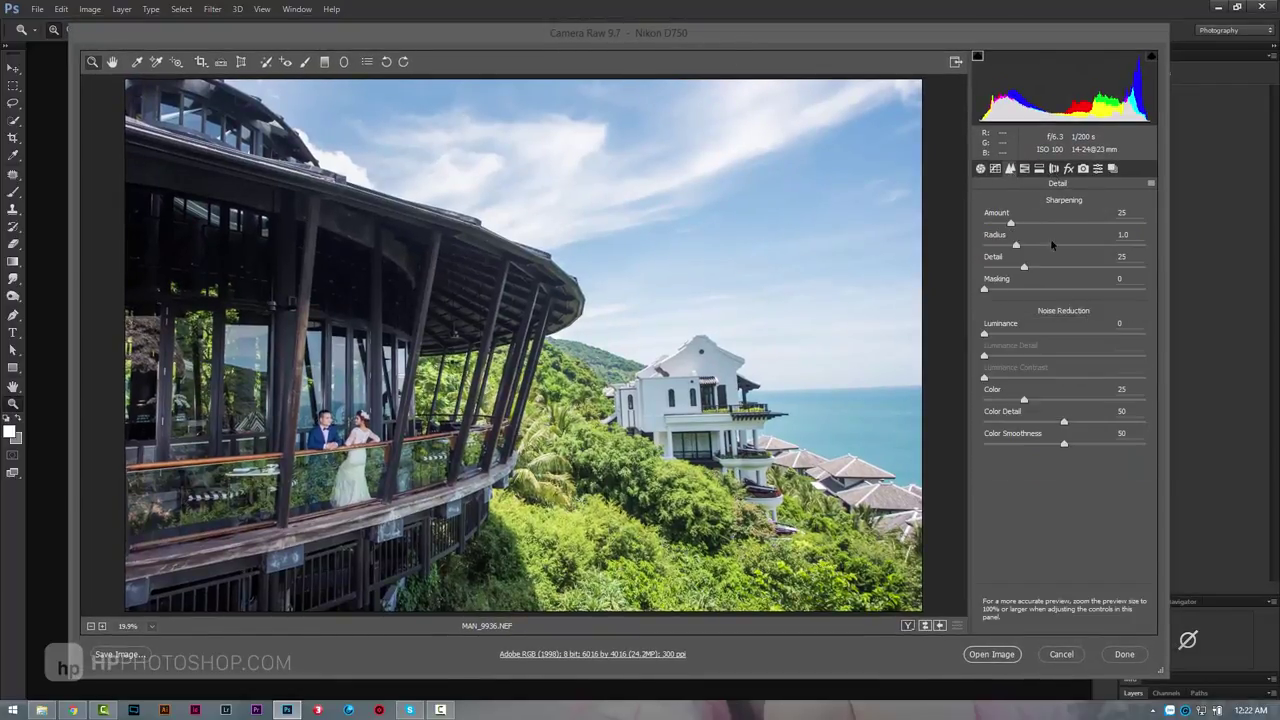
pyautogui.click(1046, 224)
pyautogui.moveTo(1105, 293); pyautogui.dragTo(1127, 291)
pyautogui.click(999, 334)
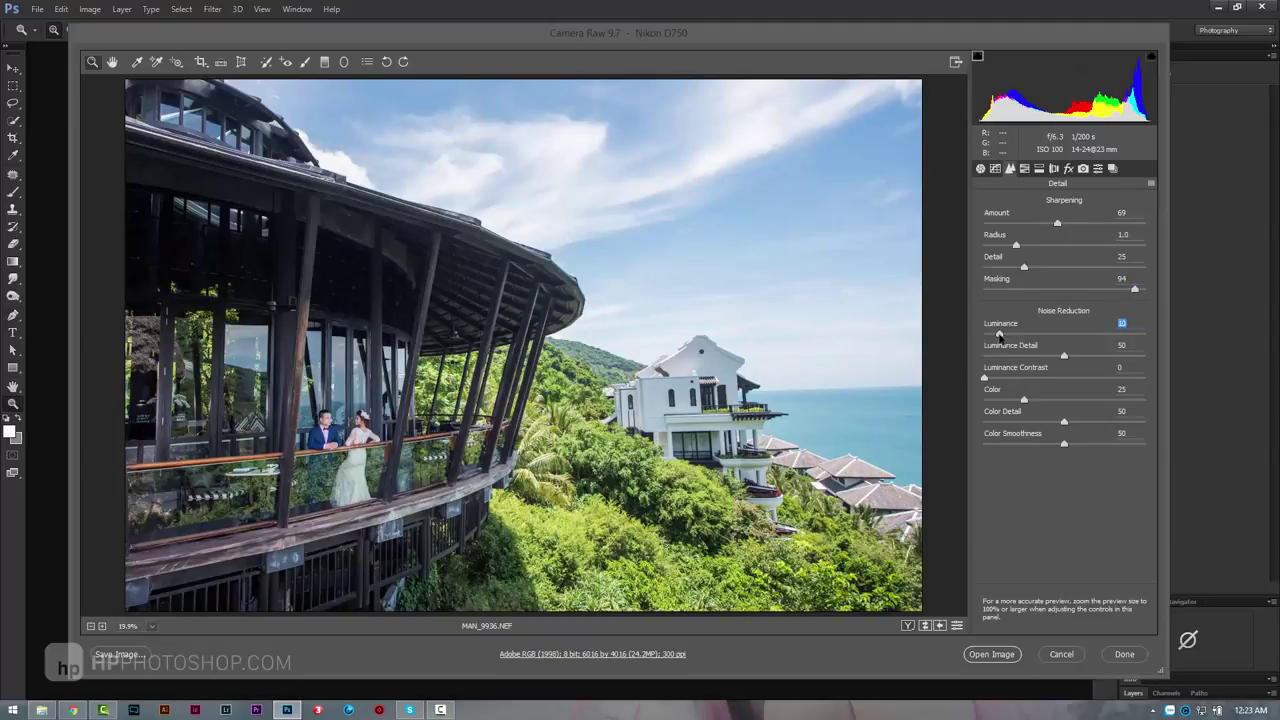
pyautogui.click(998, 659)
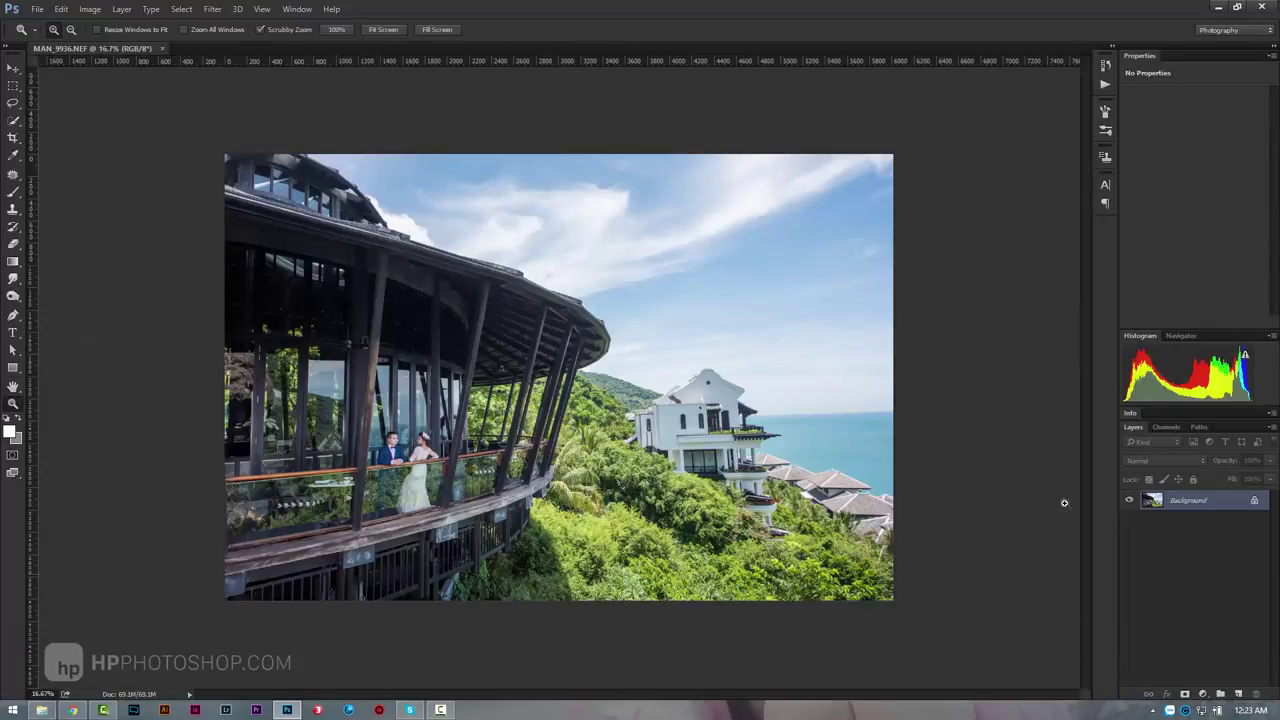
# Inspect the loaded balcony photo up close with Scrubby Zoom
pyautogui.moveTo(510, 343); pyautogui.dragTo(623, 385)
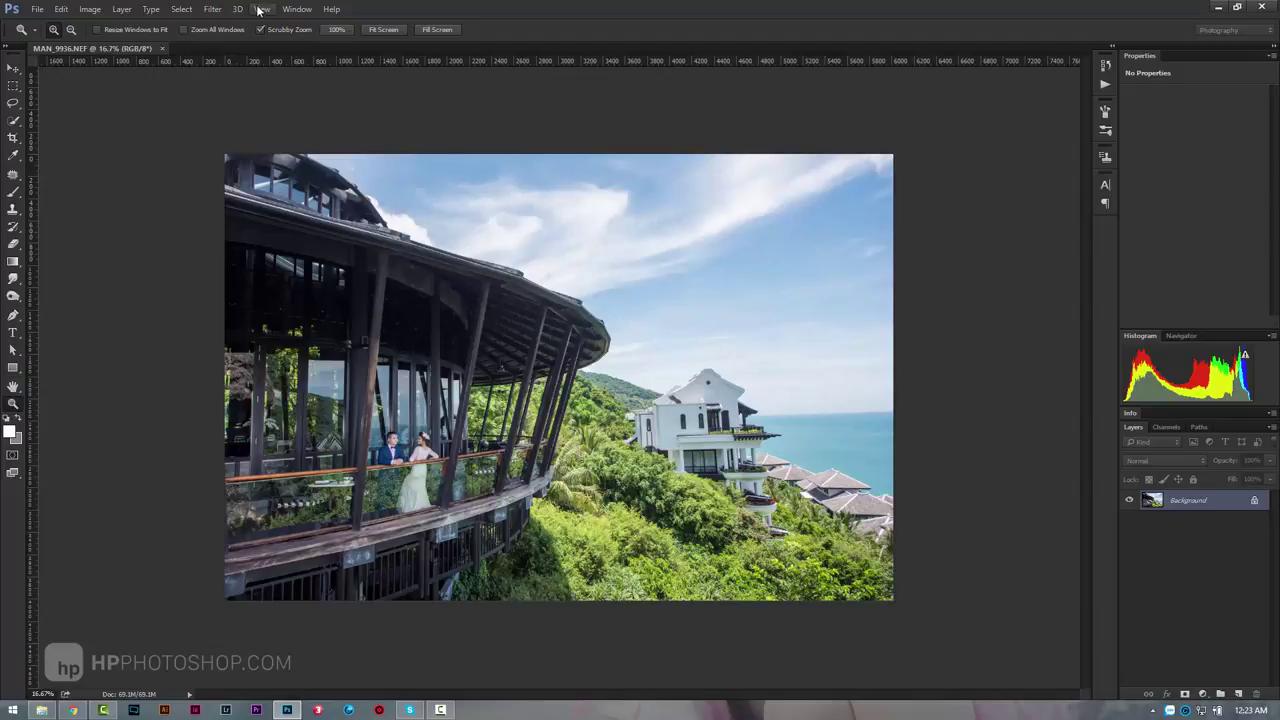
pyautogui.click(213, 9)
# In the Camera Raw Filter, raise contrast to +30 and set highlights to +23
pyautogui.click(259, 99)
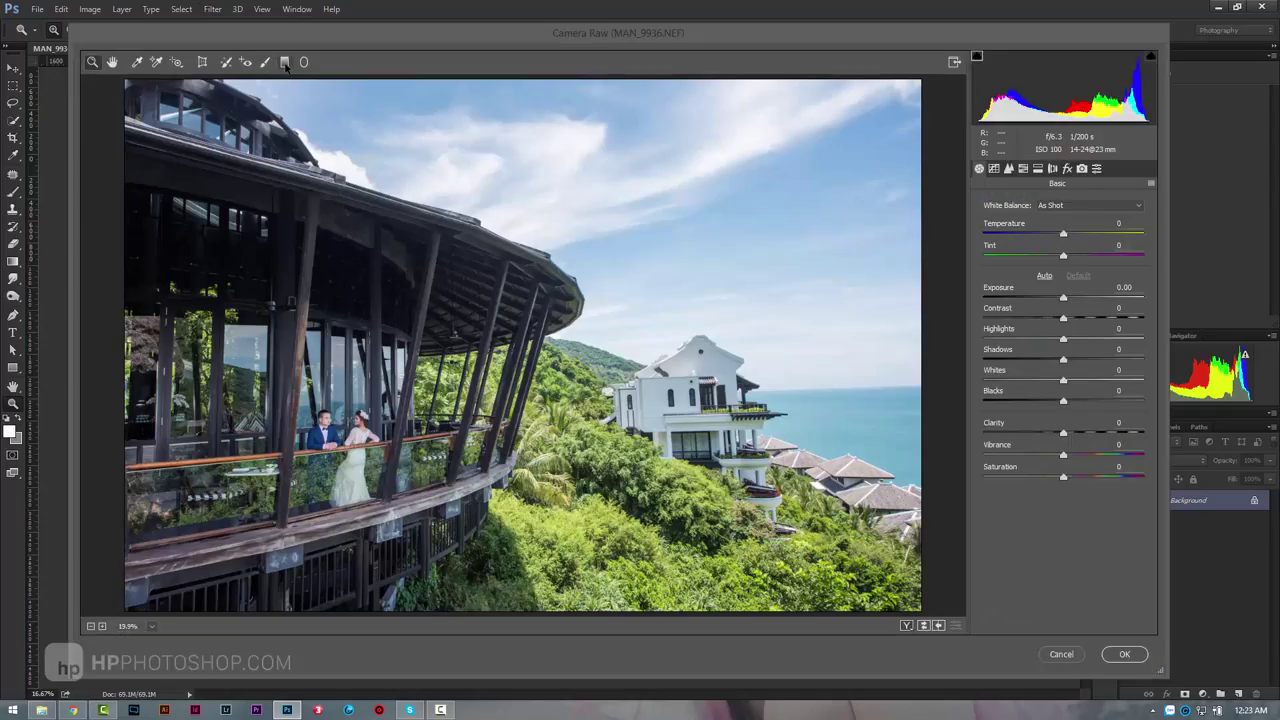
pyautogui.click(284, 62)
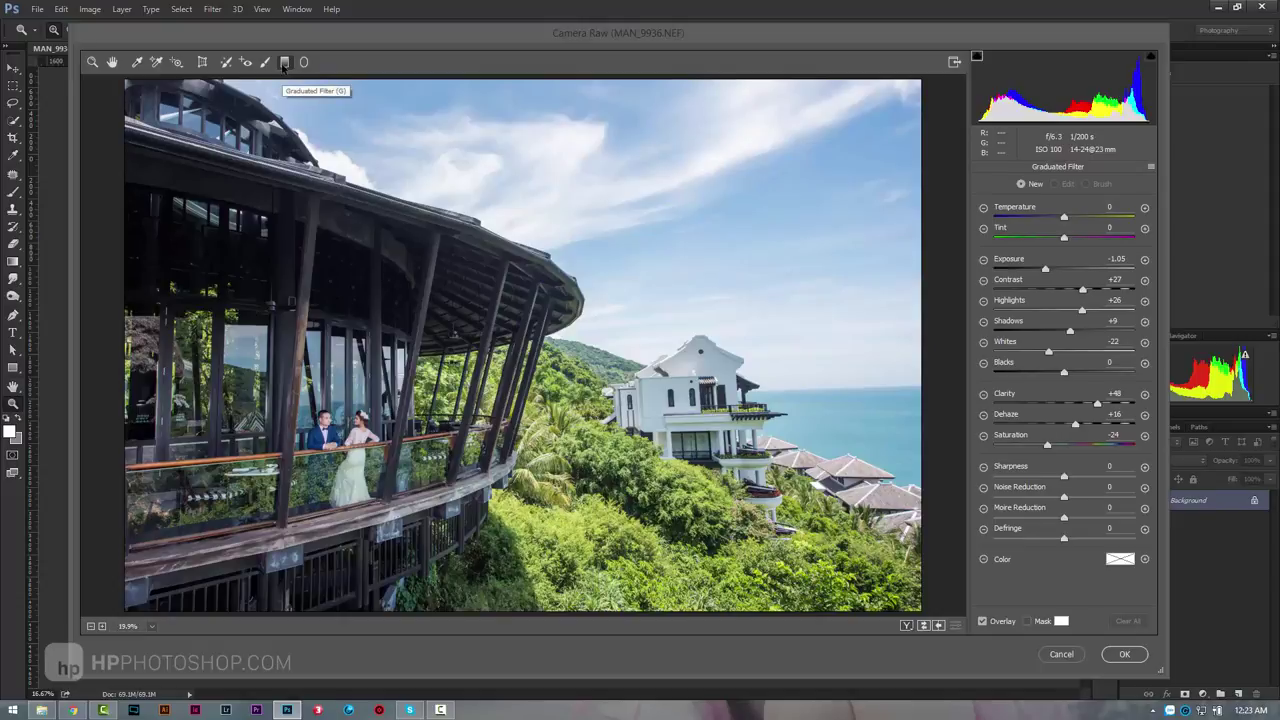
pyautogui.moveTo(696, 35); pyautogui.dragTo(687, 38)
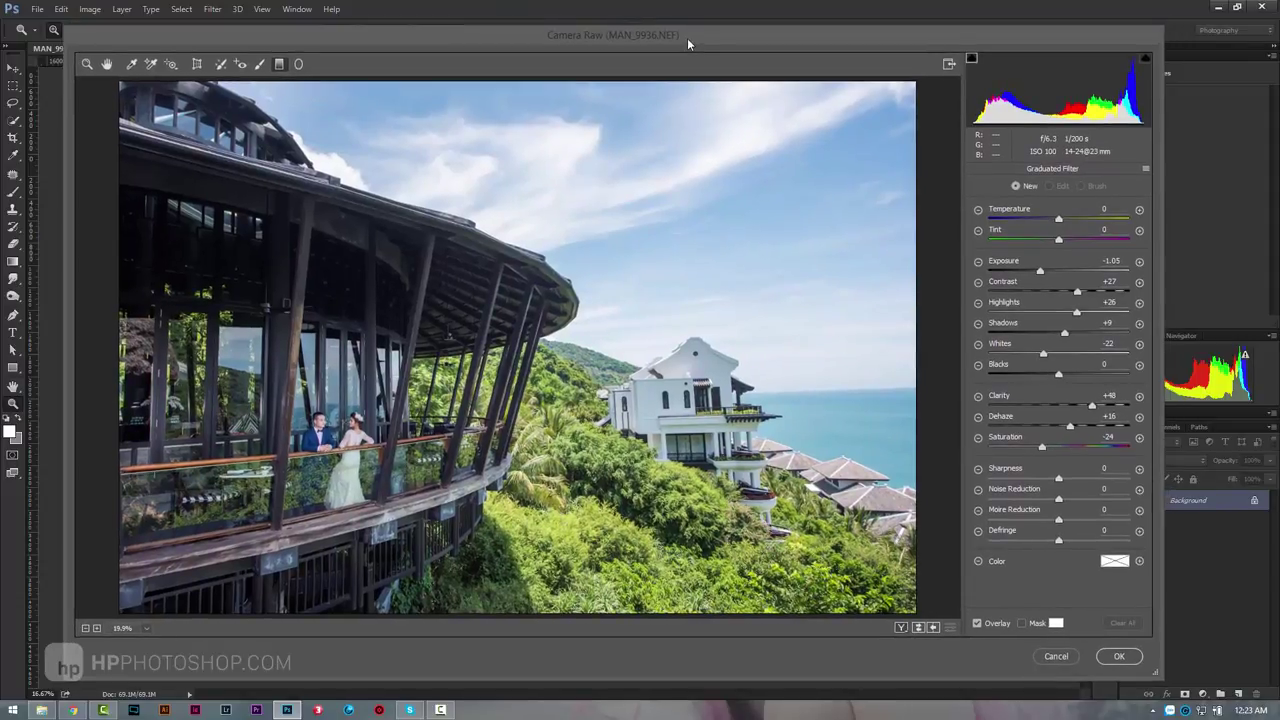
pyautogui.click(1042, 273)
pyautogui.click(1080, 291)
pyautogui.moveTo(1076, 314); pyautogui.dragTo(1073, 316)
pyautogui.moveTo(1075, 317); pyautogui.dragTo(1077, 317)
# Drag a graduated filter down over the sky, tune exposure, highlights, shadows, clarity and dehaze, and apply
pyautogui.moveTo(739, 113); pyautogui.dragTo(697, 308)
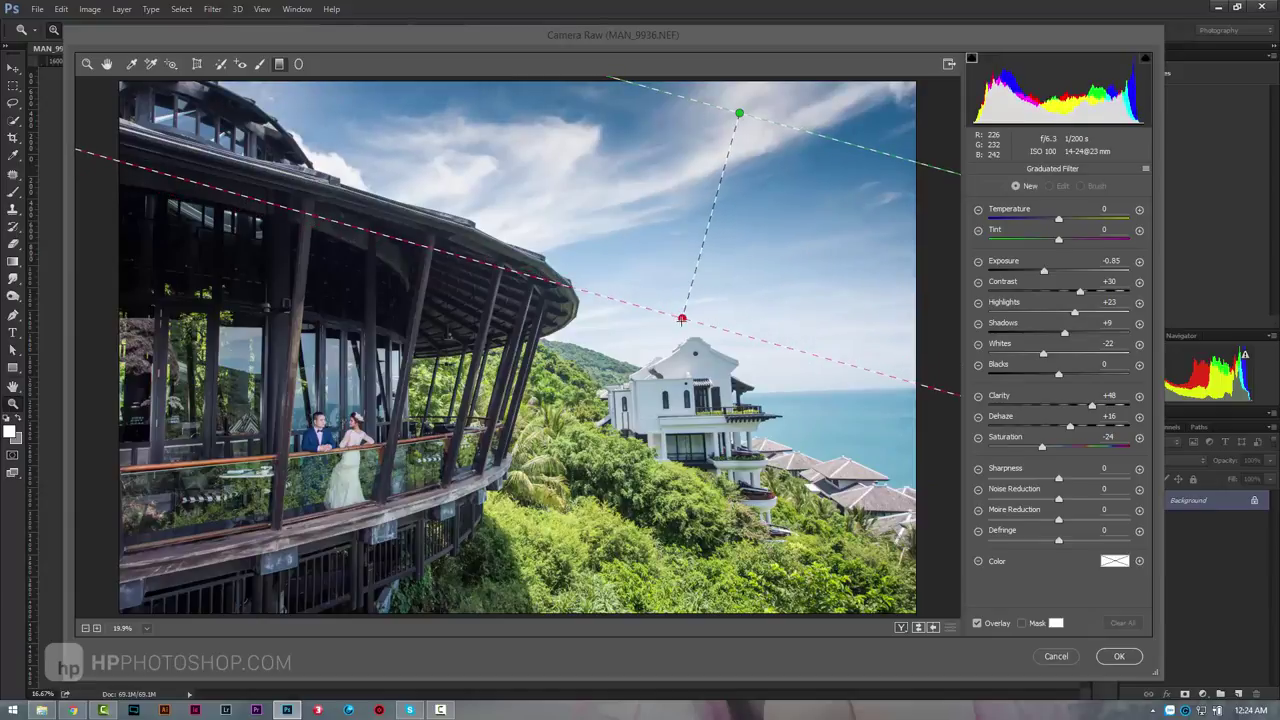
pyautogui.moveTo(697, 308); pyautogui.dragTo(694, 333)
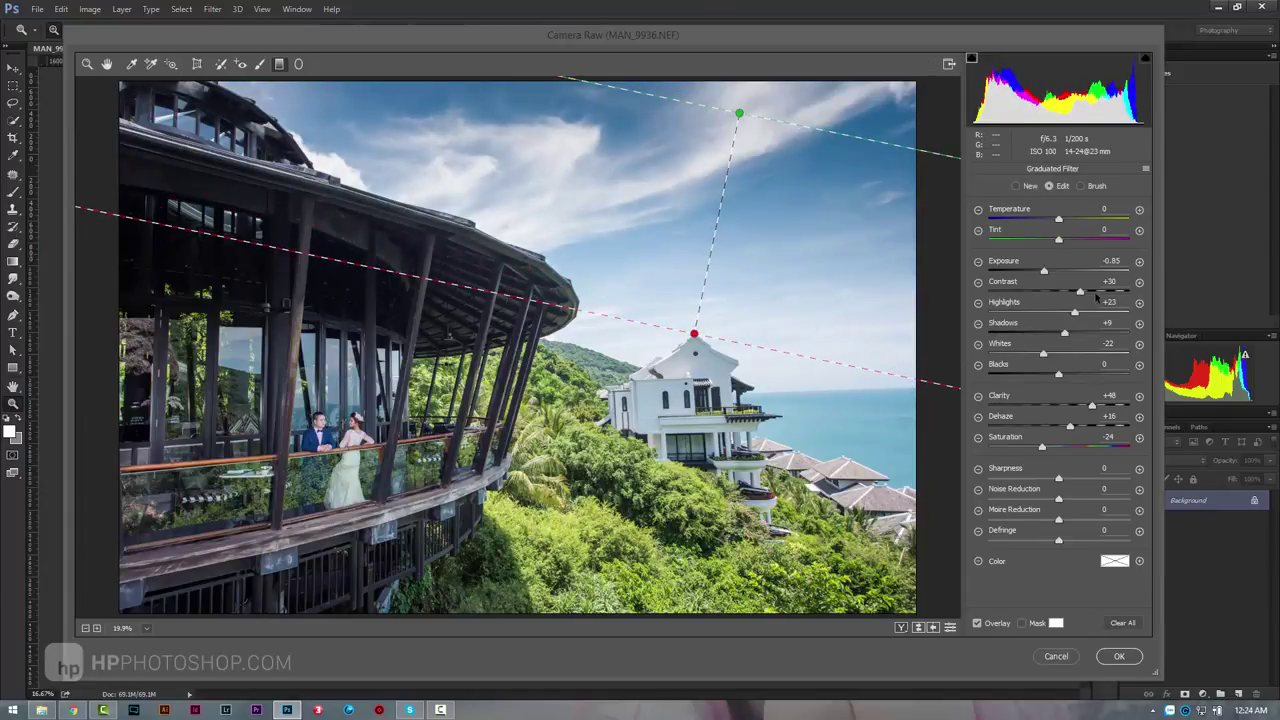
pyautogui.moveTo(1042, 272); pyautogui.dragTo(1048, 272)
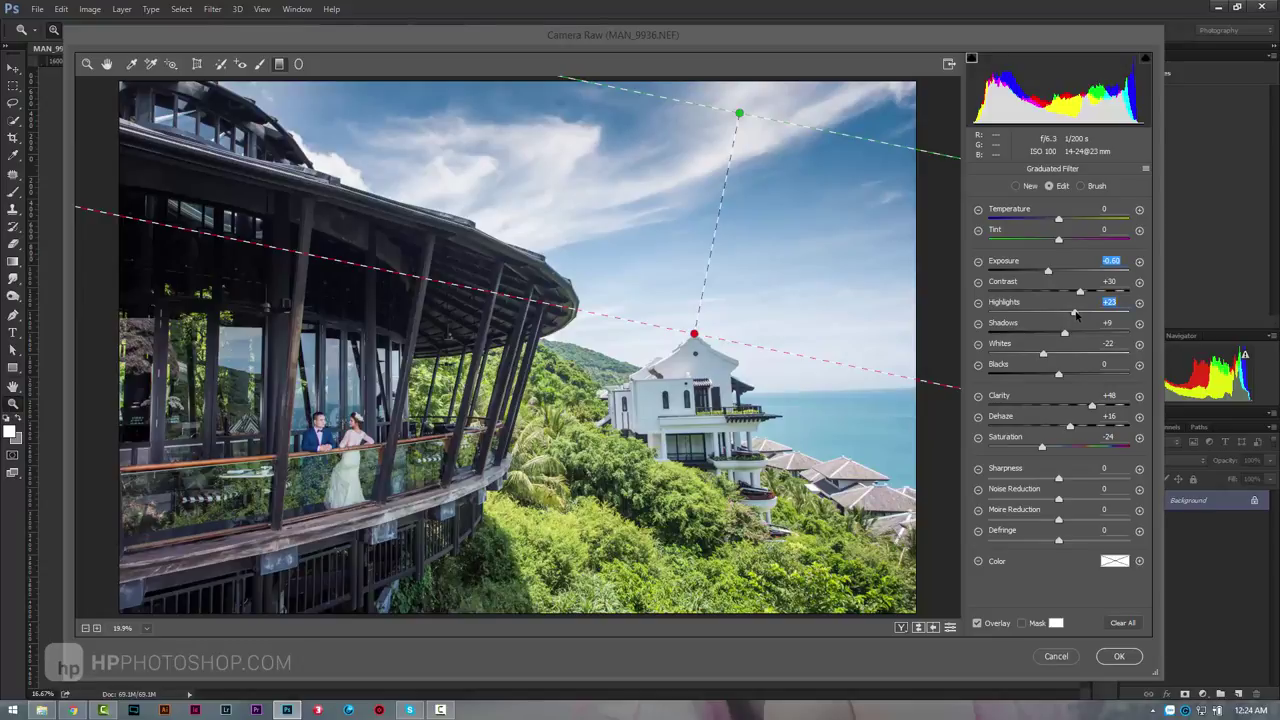
pyautogui.moveTo(1076, 314); pyautogui.dragTo(1079, 314)
pyautogui.moveTo(1064, 334)
pyautogui.mouseDown()
pyautogui.moveTo(1033, 334)
pyautogui.moveTo(1025, 354)
pyautogui.moveTo(1046, 354)
pyautogui.moveTo(1058, 375)
pyautogui.mouseUp()
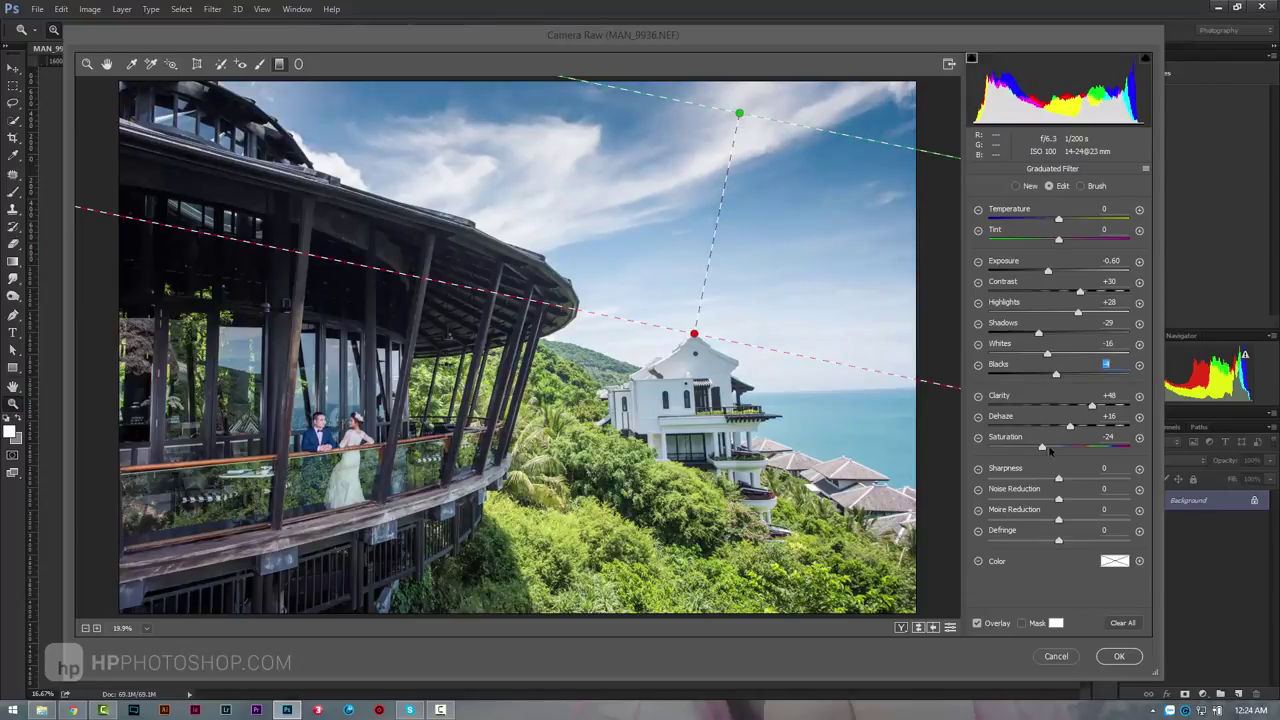
pyautogui.moveTo(1047, 450); pyautogui.dragTo(1050, 450)
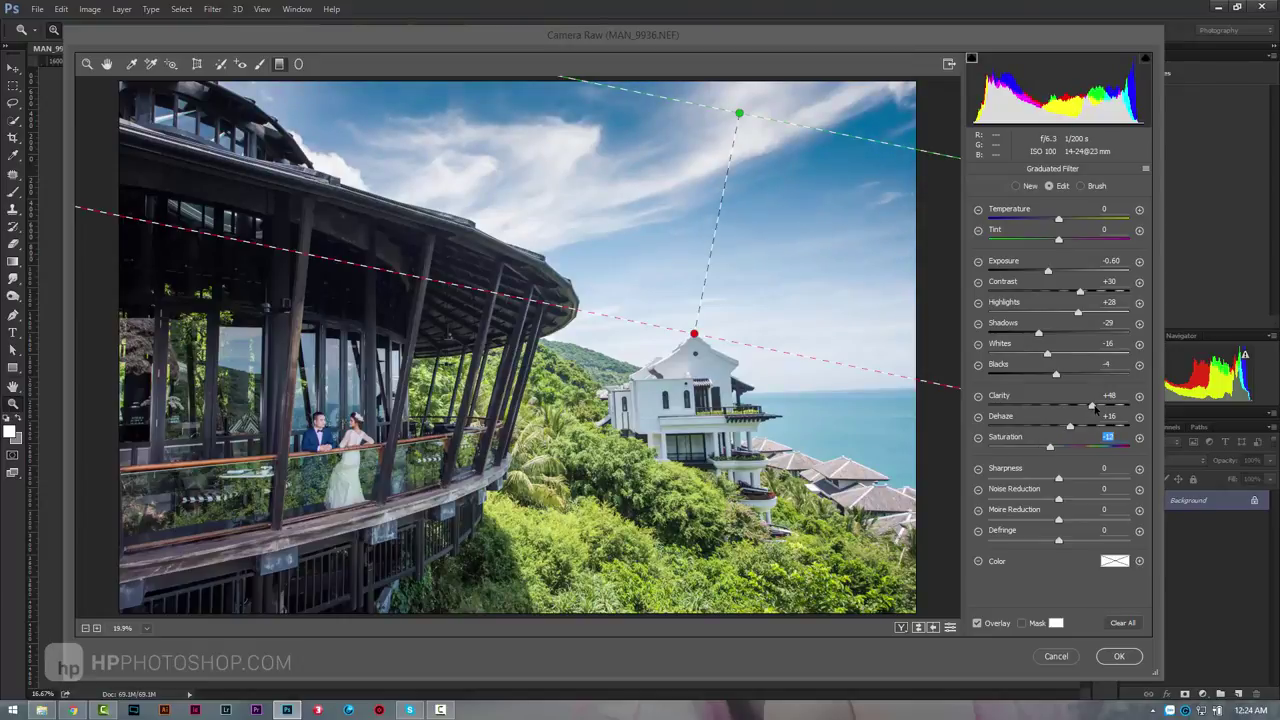
pyautogui.moveTo(1092, 406); pyautogui.dragTo(1065, 428)
pyautogui.click(1119, 656)
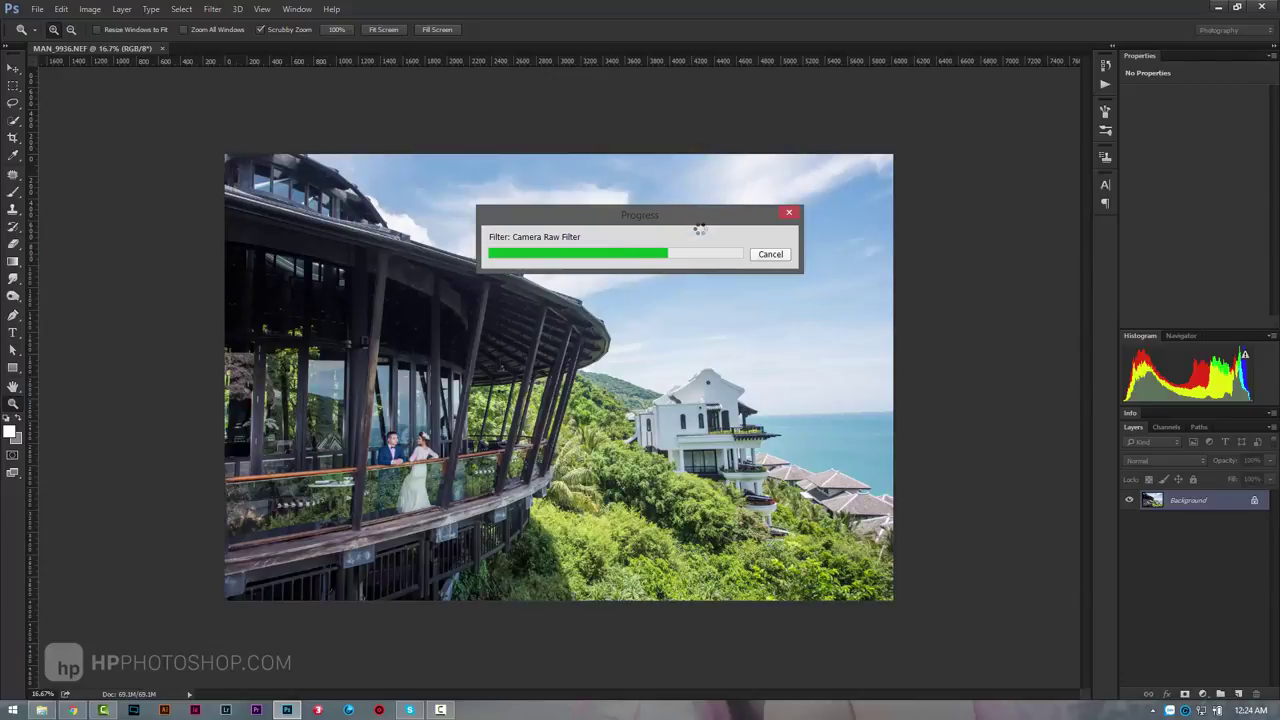
# Add a Hue/Saturation layer setting Greens to Hue +8, Saturation -6, Lightness -19
pyautogui.moveTo(677, 237); pyautogui.dragTo(629, 363)
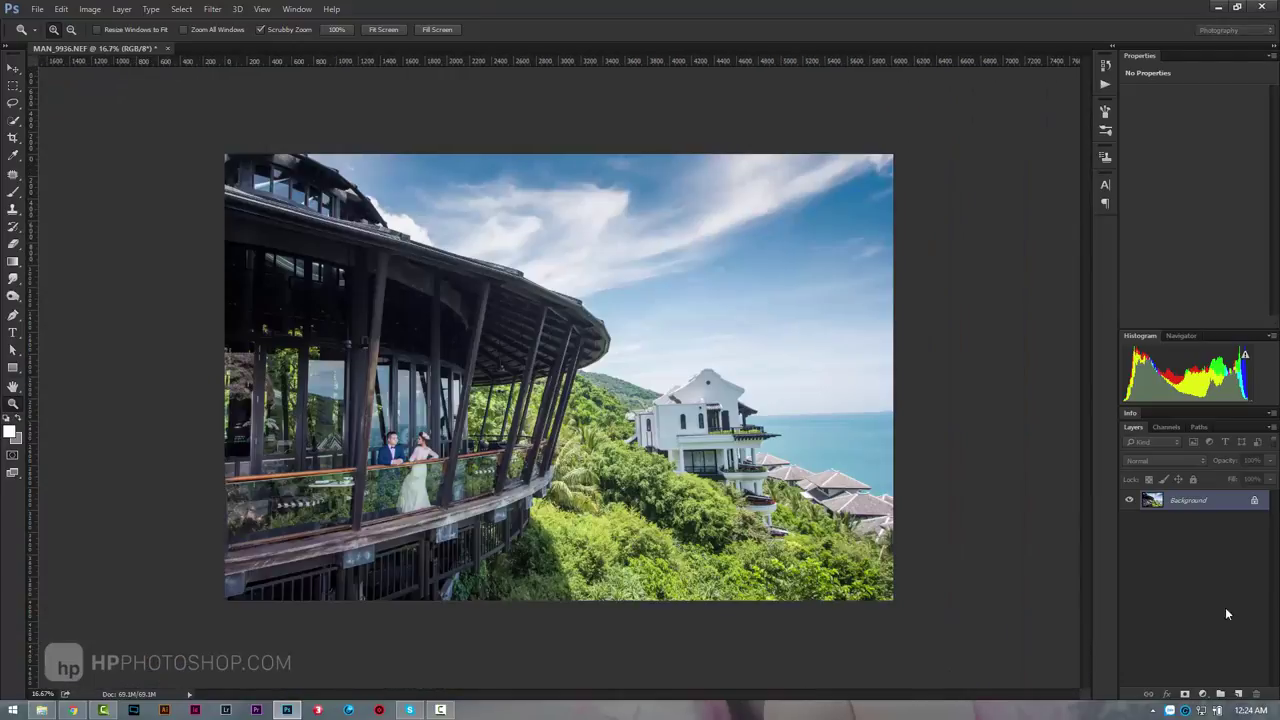
pyautogui.click(1203, 693)
pyautogui.click(1190, 526)
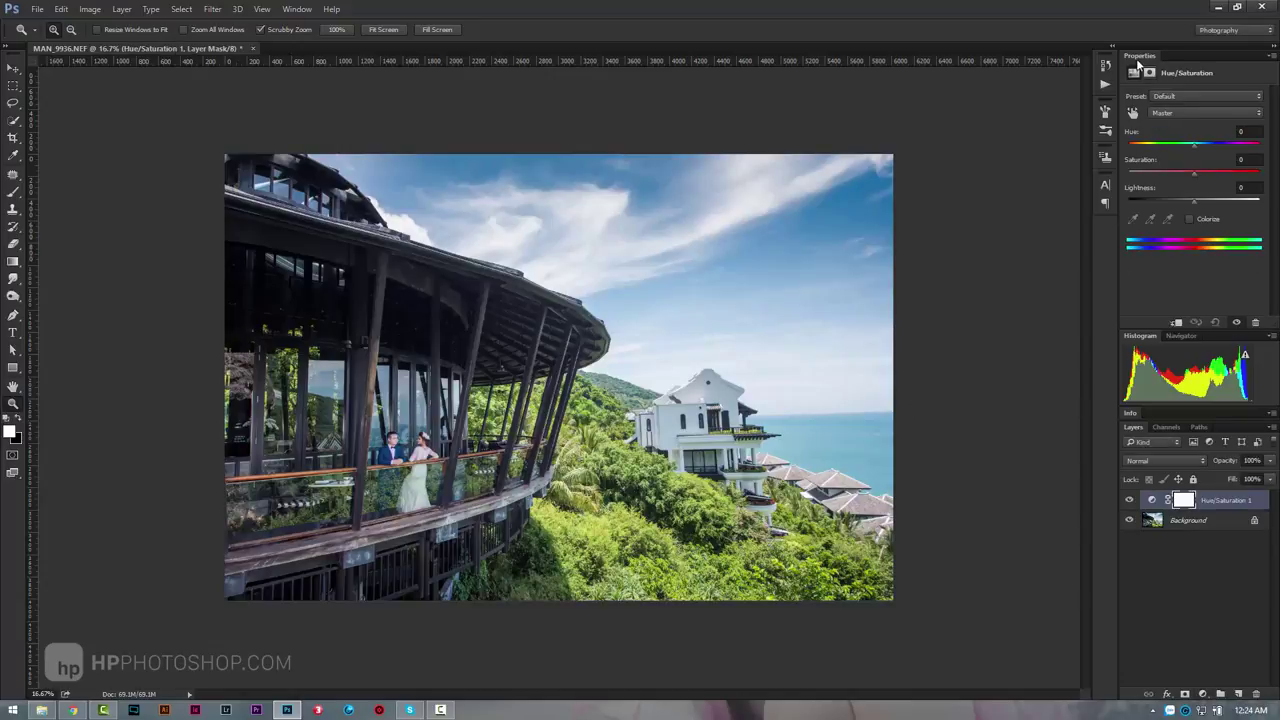
pyautogui.moveTo(1140, 55); pyautogui.dragTo(1105, 229)
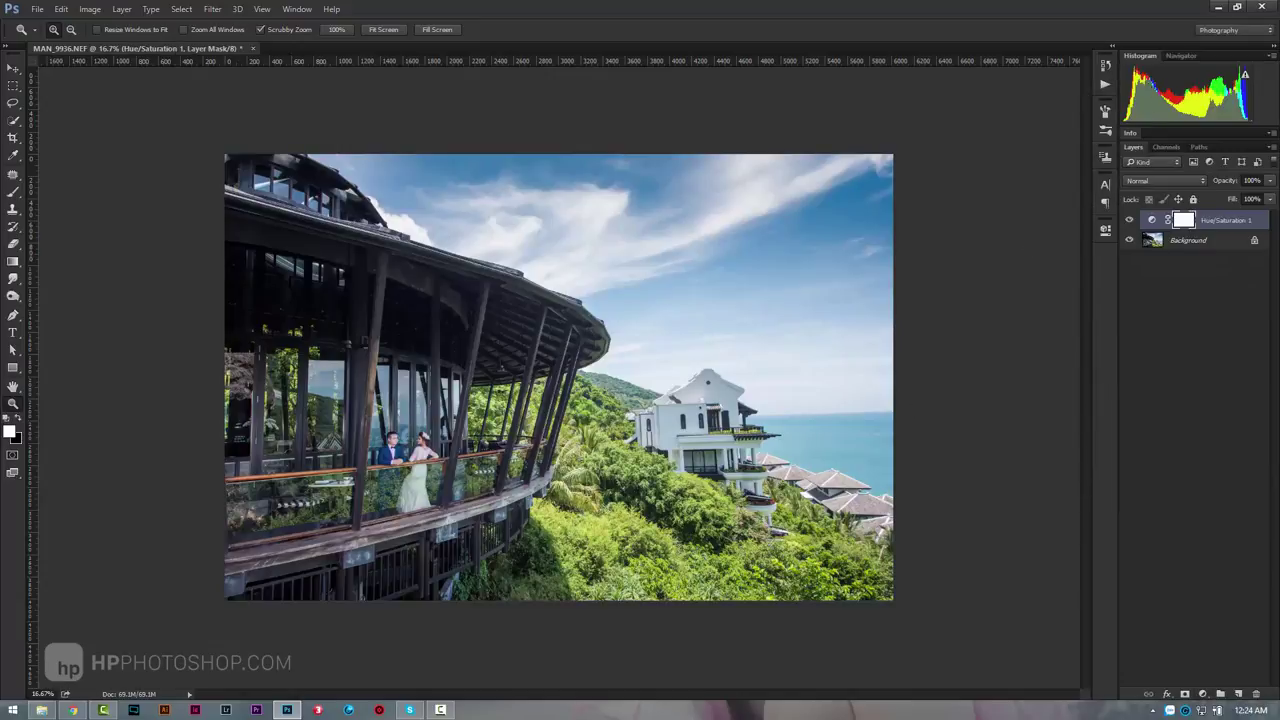
pyautogui.click(1105, 229)
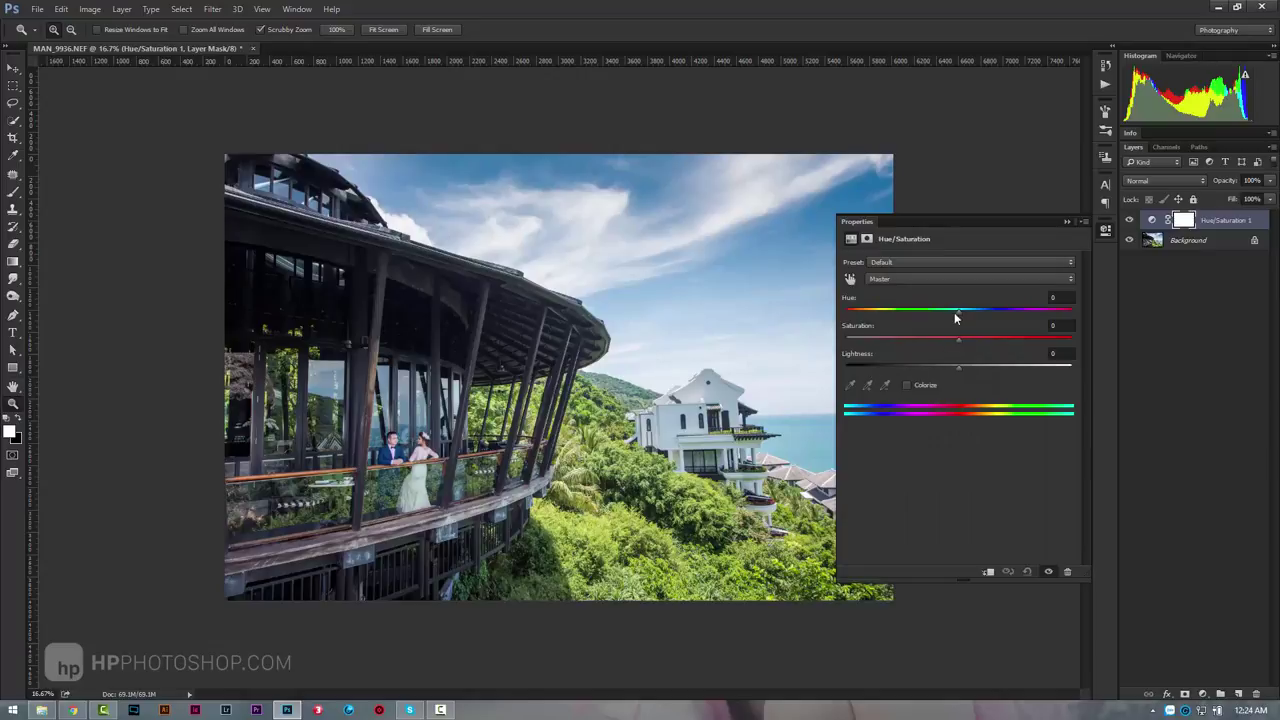
pyautogui.click(903, 277)
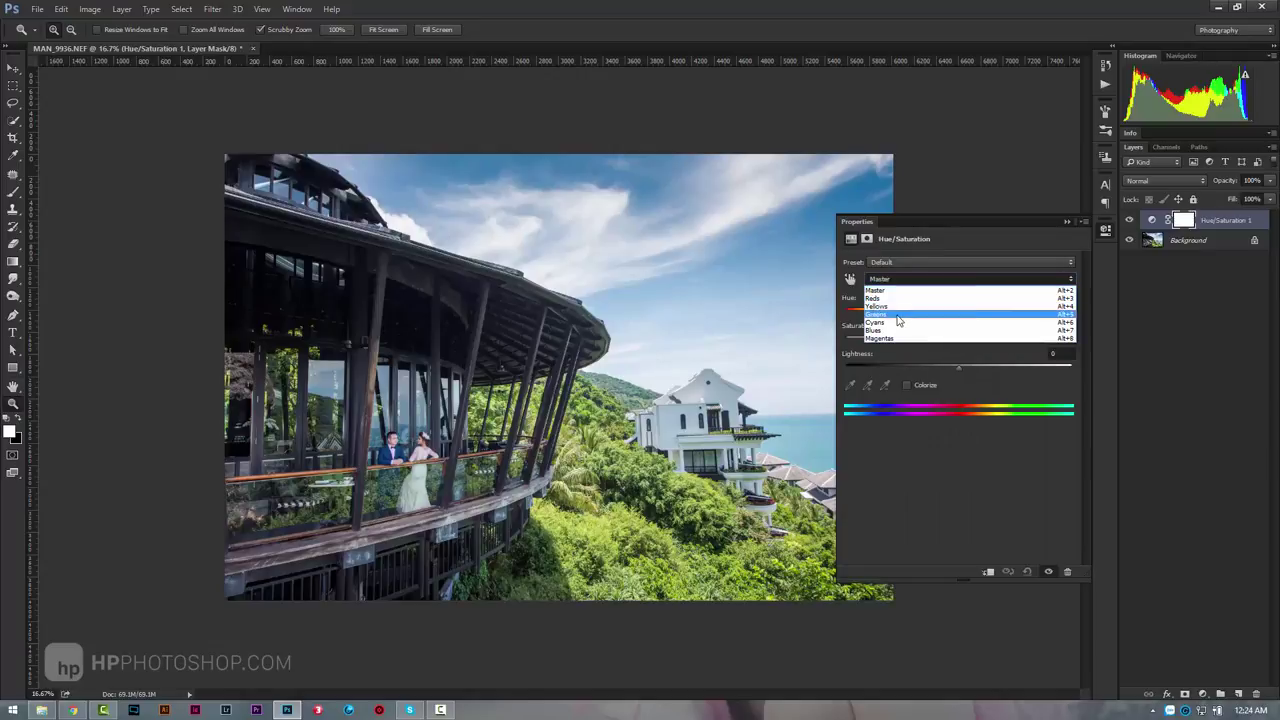
pyautogui.click(905, 310)
pyautogui.moveTo(1029, 408); pyautogui.dragTo(1001, 410)
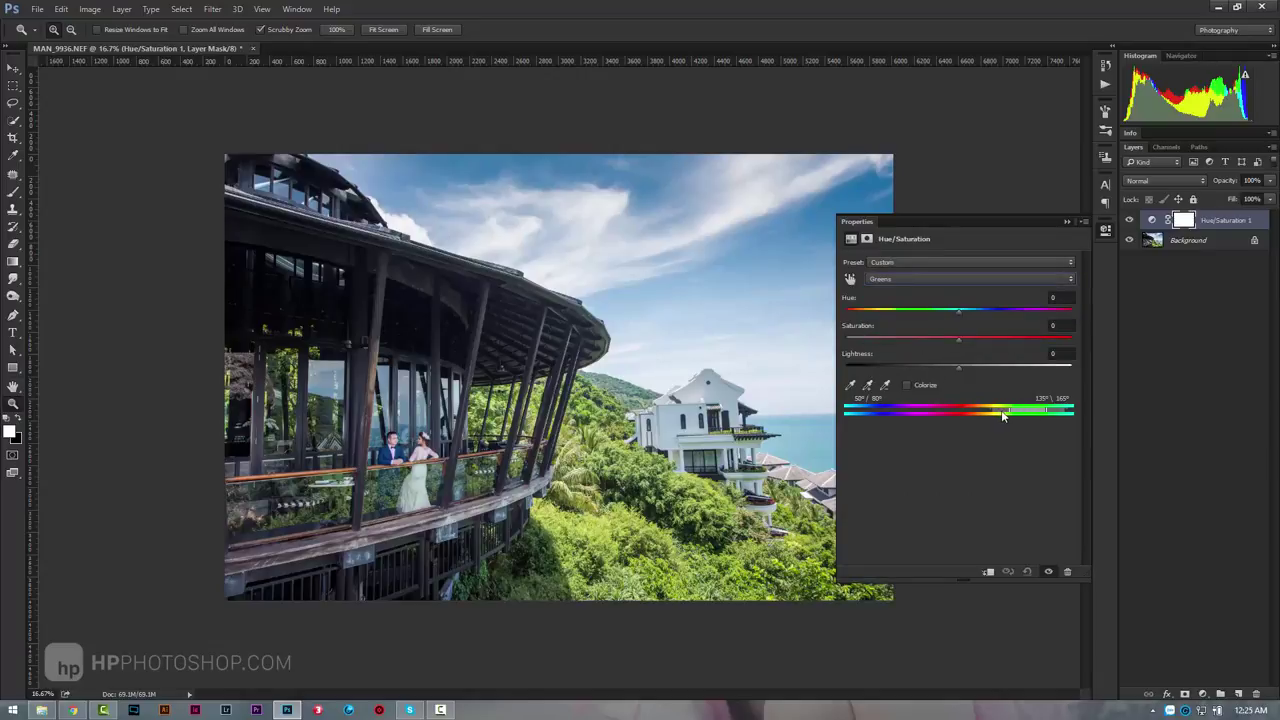
pyautogui.click(960, 310)
pyautogui.moveTo(966, 310)
pyautogui.mouseDown()
pyautogui.moveTo(972, 339)
pyautogui.moveTo(950, 339)
pyautogui.moveTo(946, 366)
pyautogui.mouseUp()
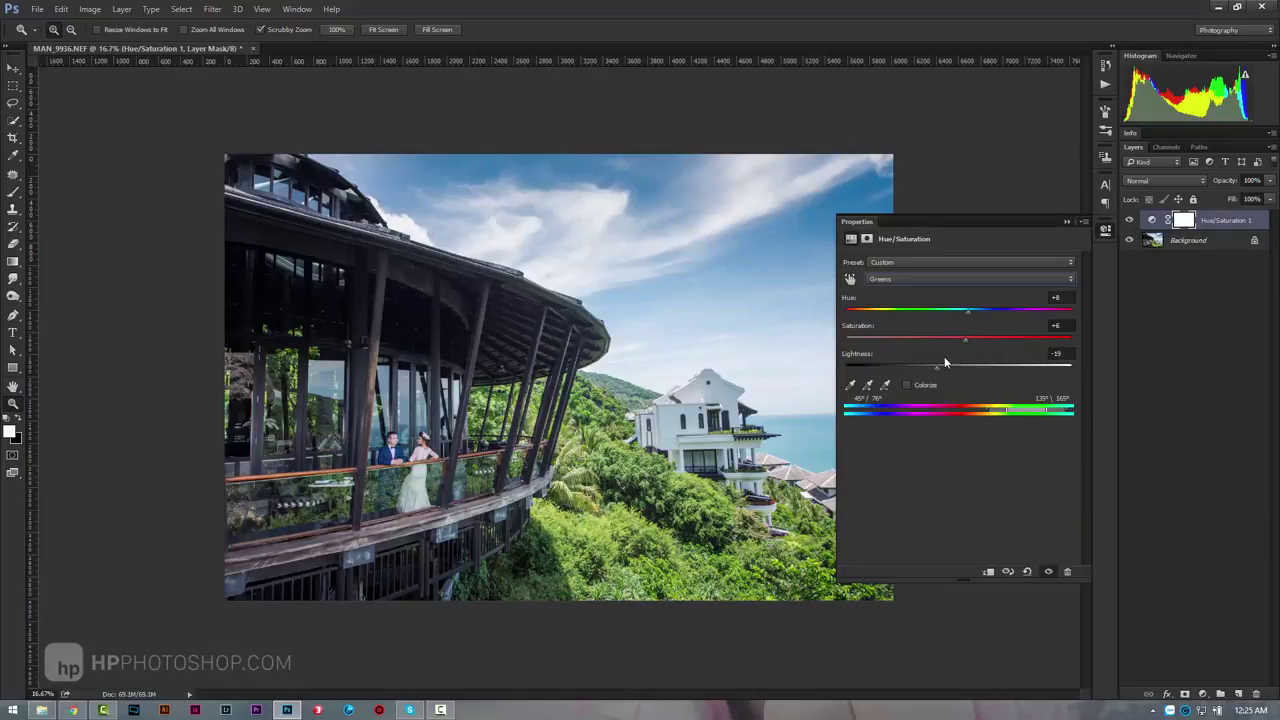
# Set the Cyans range to Hue -11, Saturation -6, Lightness -14
pyautogui.click(910, 279)
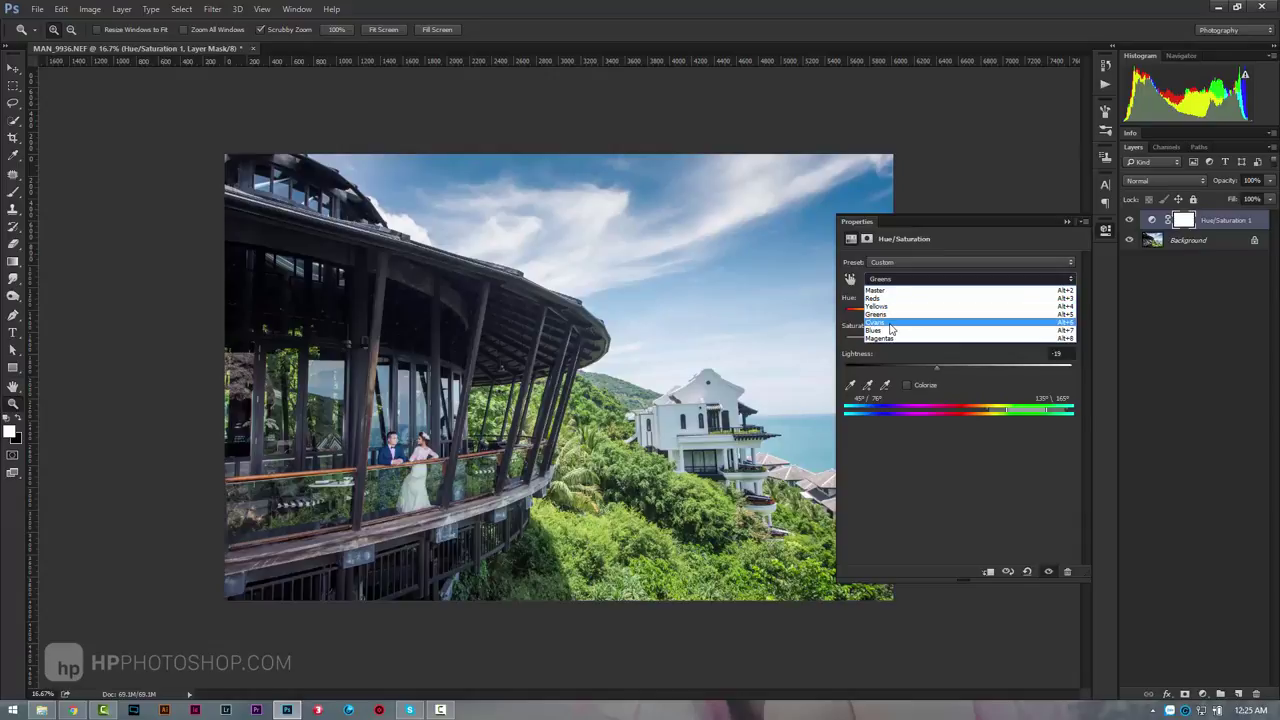
pyautogui.click(890, 324)
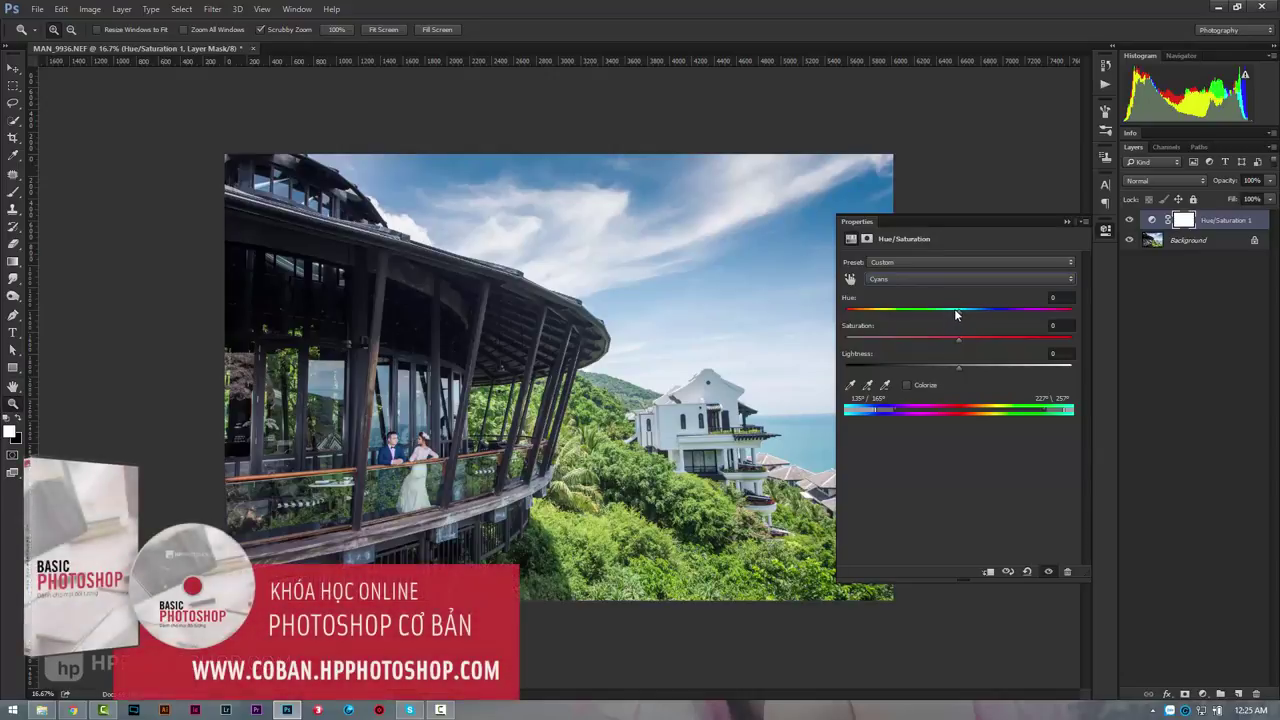
pyautogui.moveTo(958, 310)
pyautogui.mouseDown()
pyautogui.moveTo(945, 310)
pyautogui.moveTo(972, 310)
pyautogui.moveTo(946, 310)
pyautogui.moveTo(933, 338)
pyautogui.mouseUp()
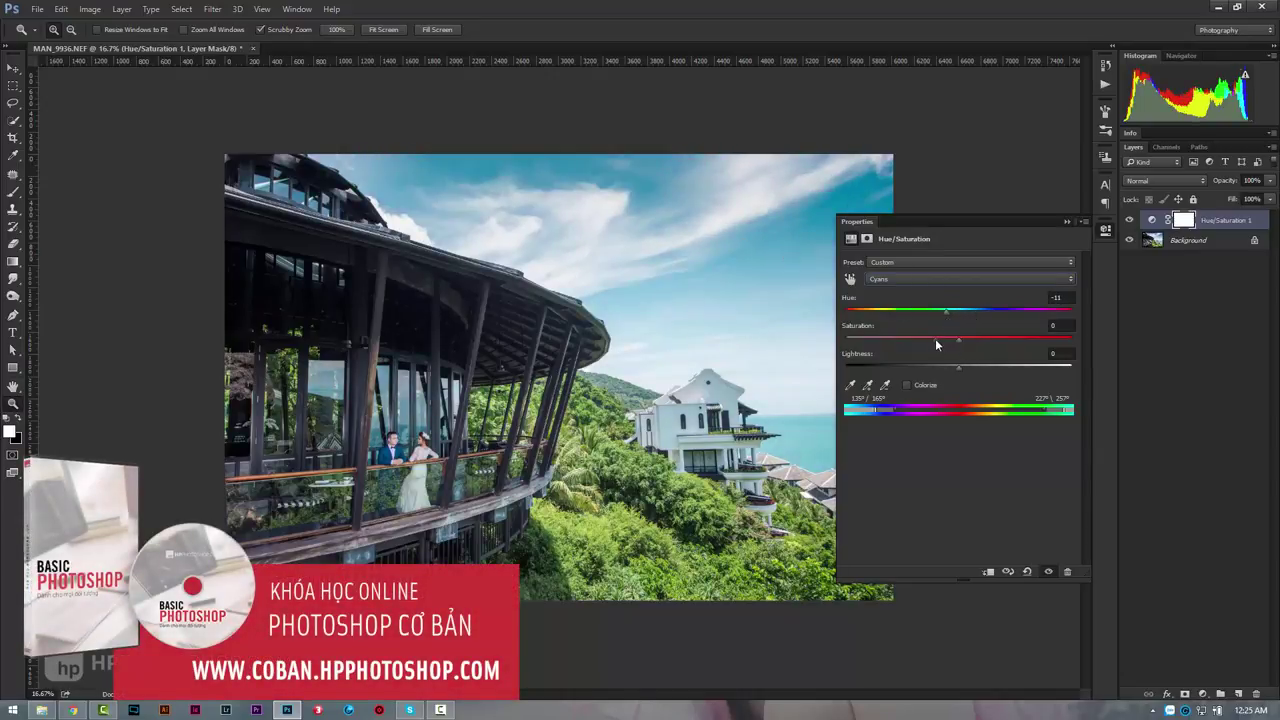
pyautogui.click(921, 367)
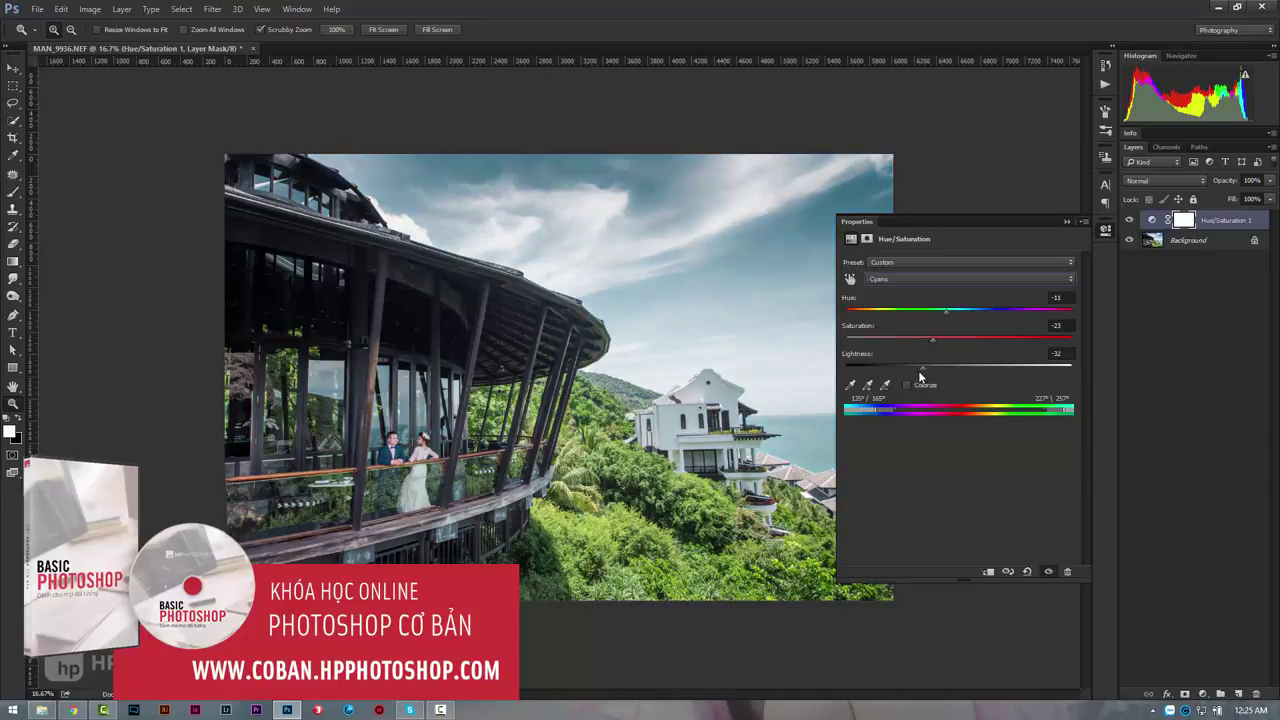
pyautogui.moveTo(933, 378); pyautogui.dragTo(942, 373)
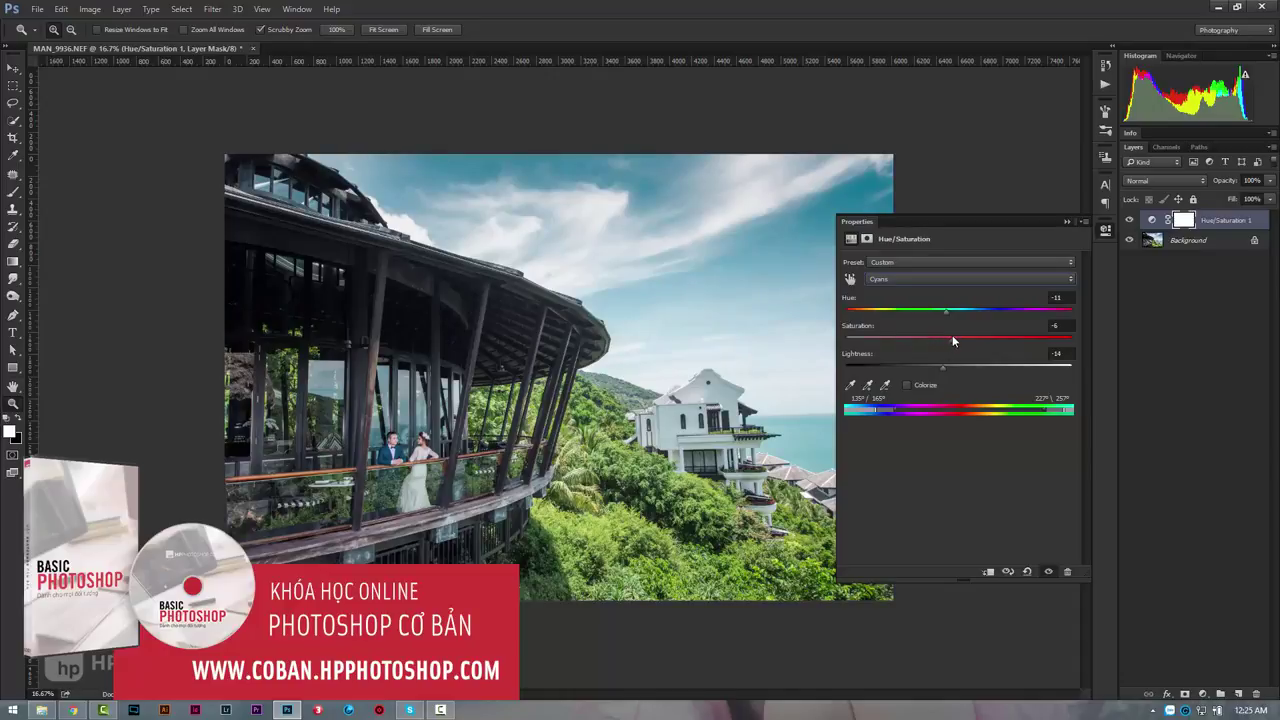
# Toggle the Hue/Saturation layer off and on to compare before and after
pyautogui.click(1066, 221)
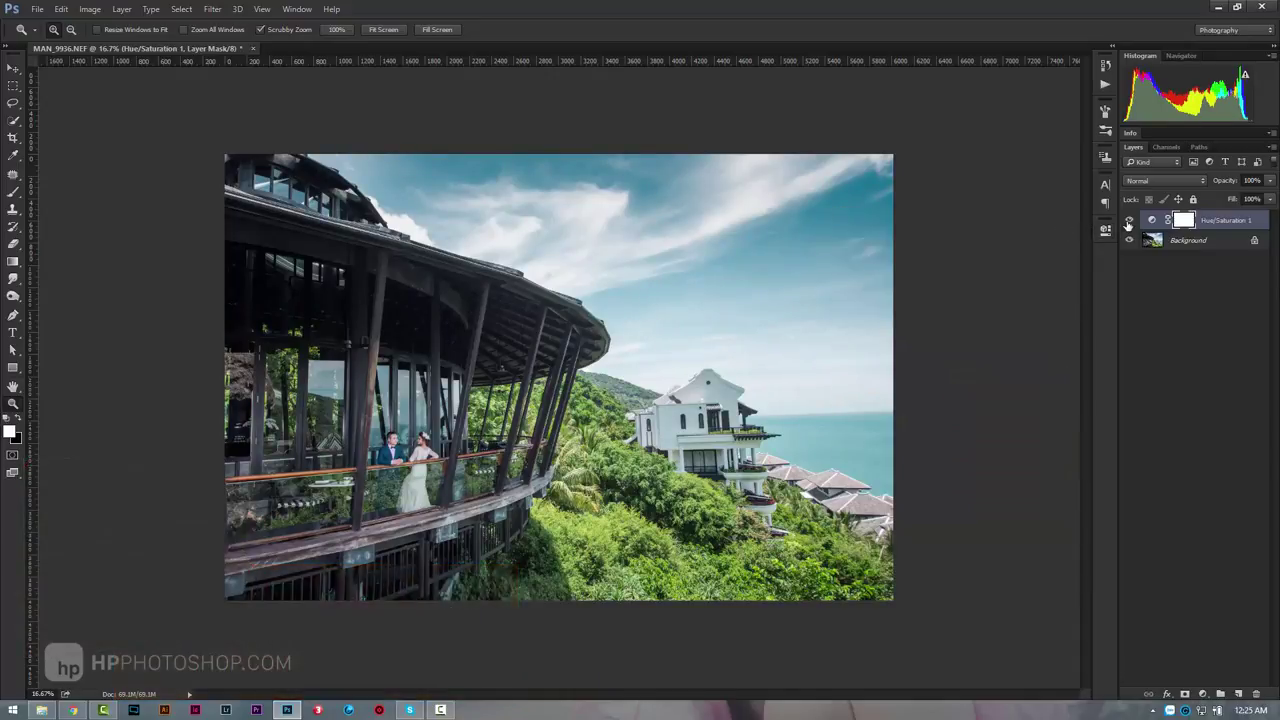
pyautogui.click(1129, 220)
pyautogui.click(1130, 222)
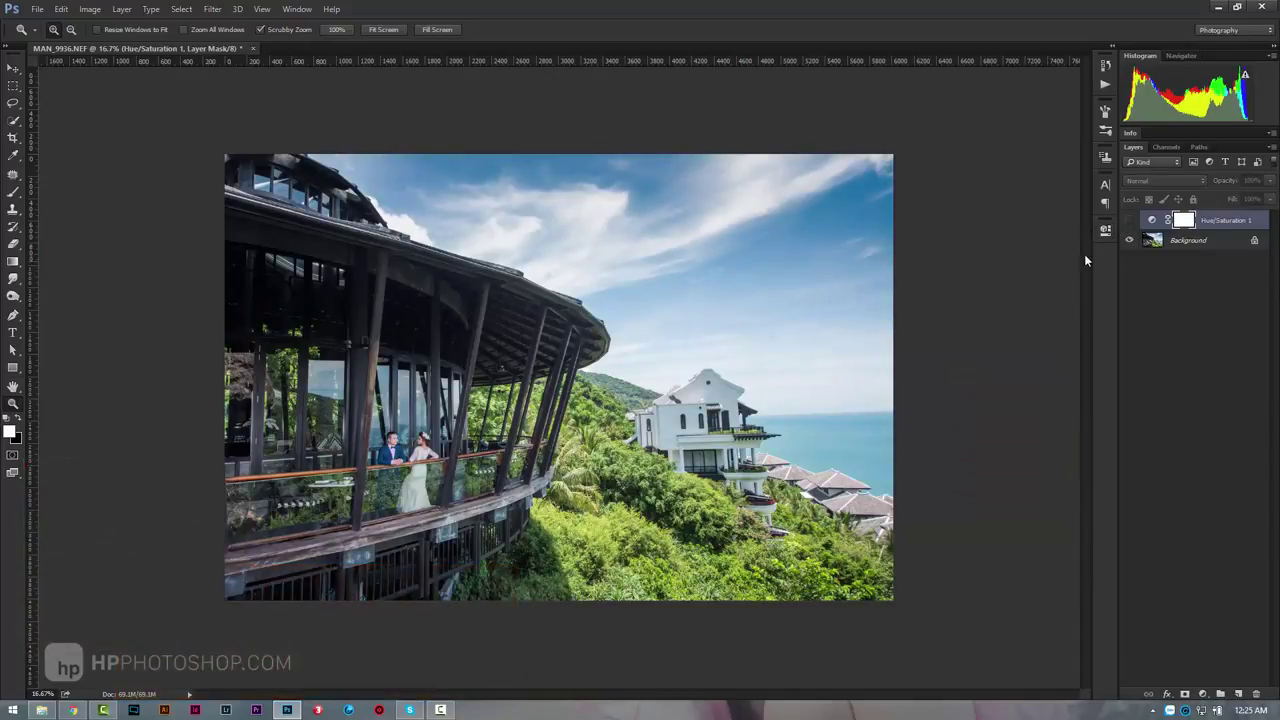
pyautogui.click(1130, 221)
pyautogui.click(1130, 221)
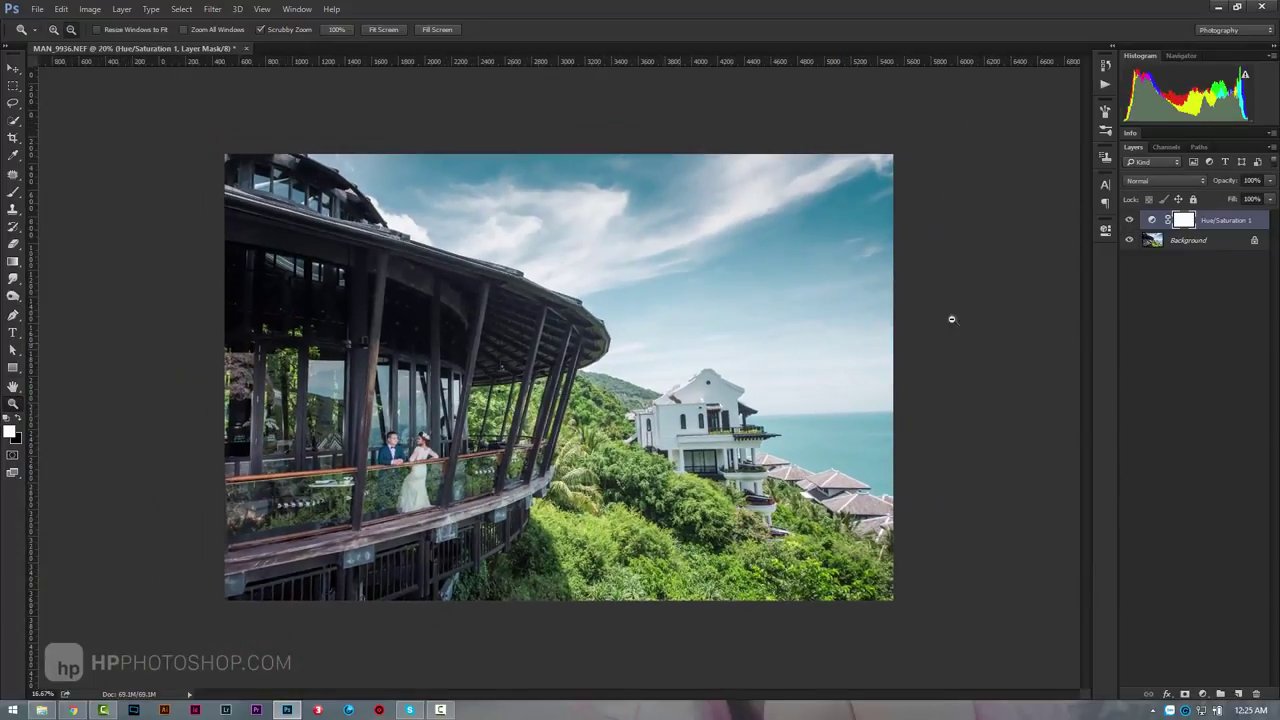
# Duplicate the Background layer and lasso a freehand selection around the balcony building
pyautogui.click(1178, 239)
pyautogui.hotkey('ctrl', 'j')
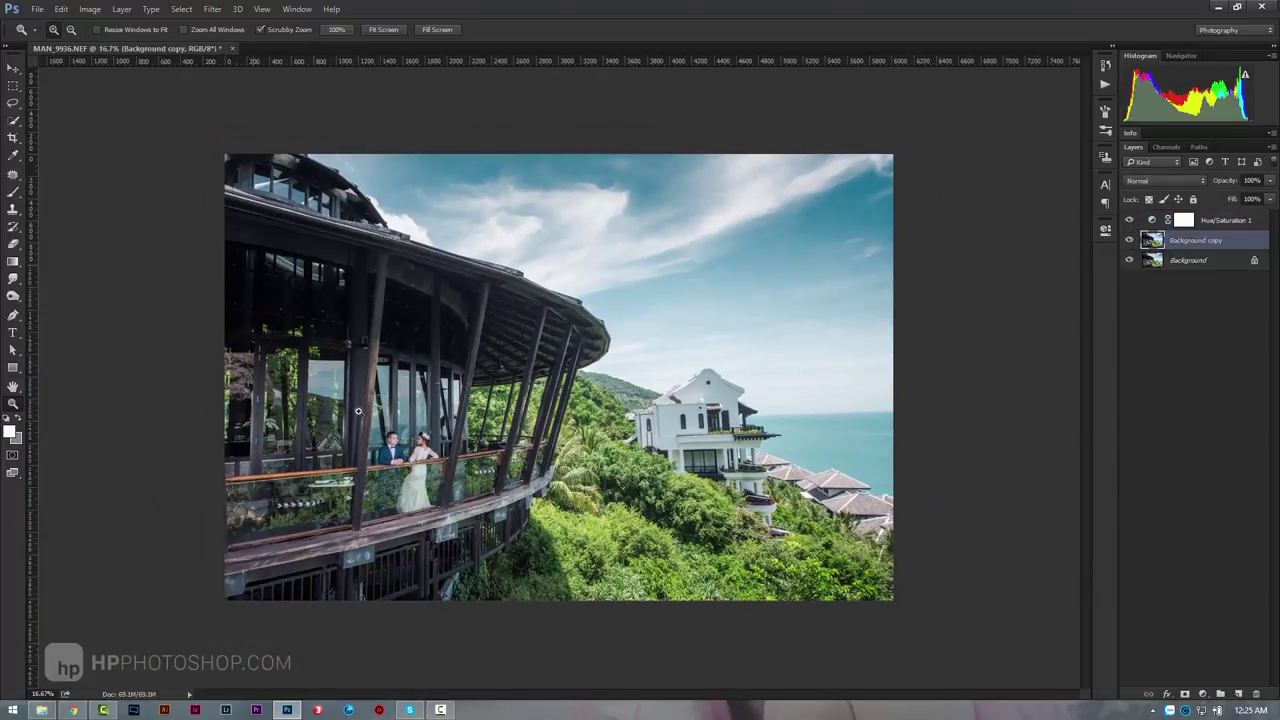
pyautogui.click(13, 103)
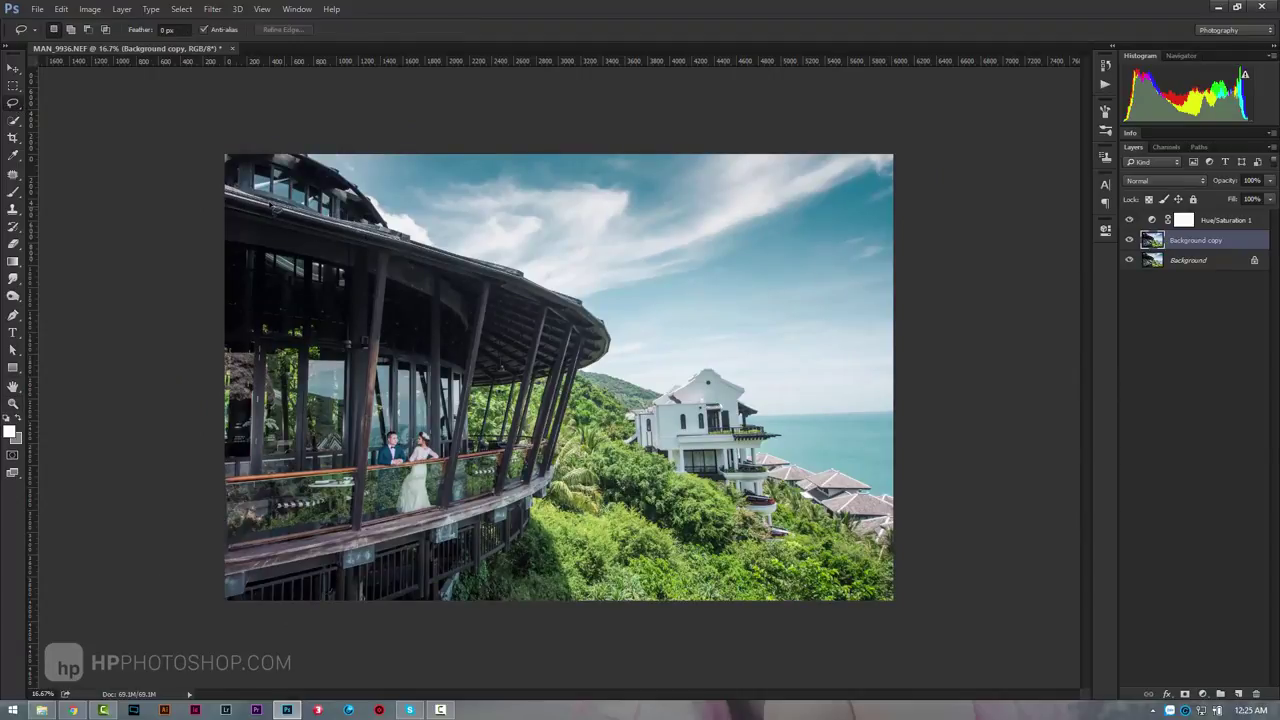
pyautogui.moveTo(272, 208); pyautogui.dragTo(340, 232)
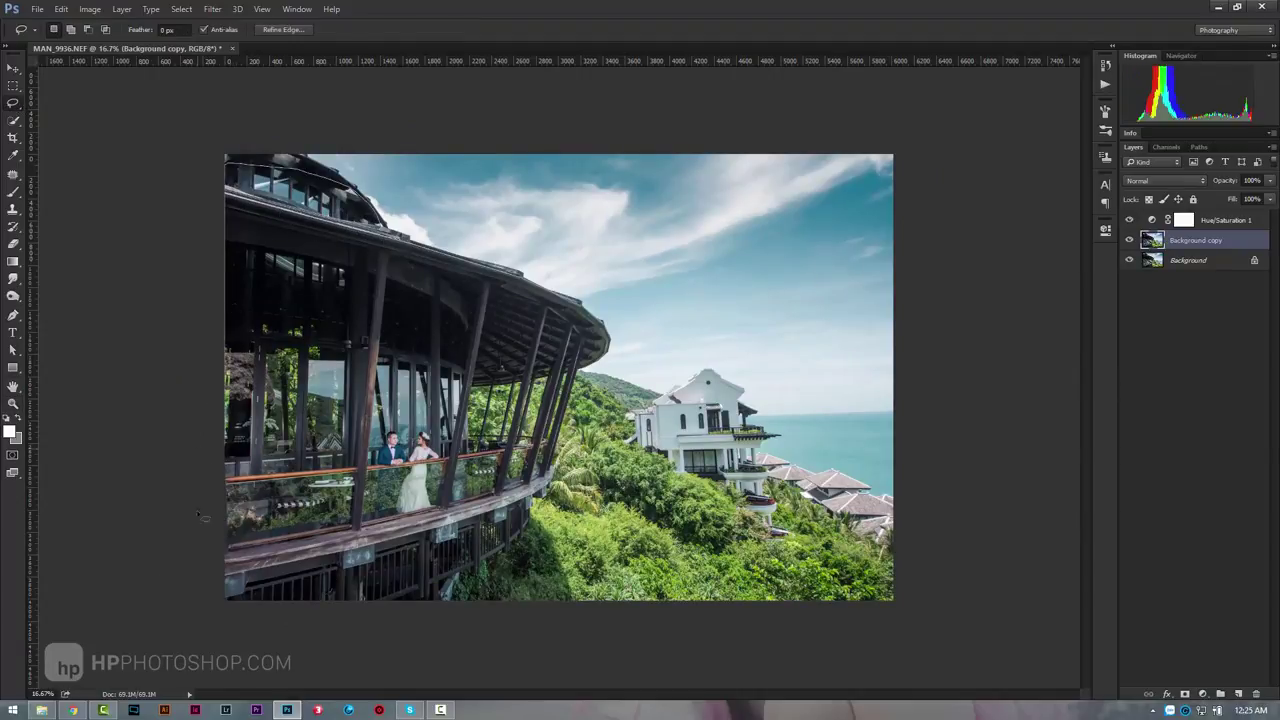
pyautogui.moveTo(202, 516); pyautogui.dragTo(560, 602)
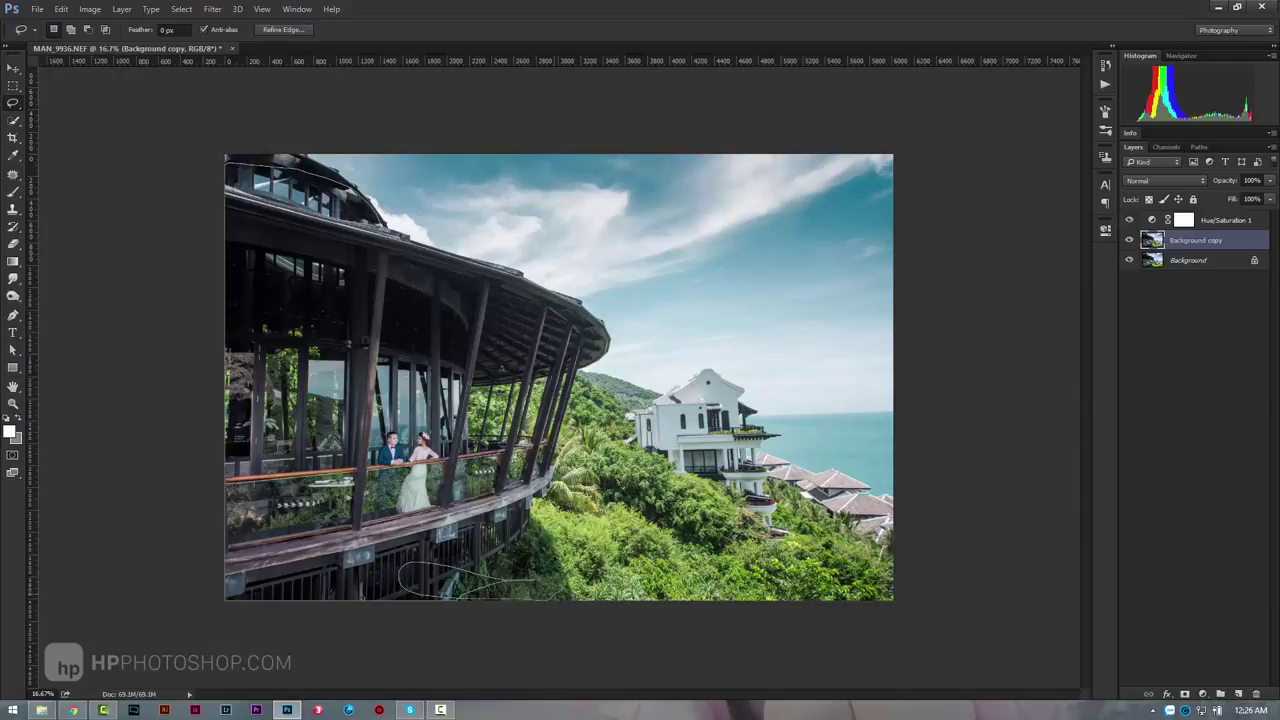
pyautogui.moveTo(528, 495)
pyautogui.mouseDown()
pyautogui.moveTo(489, 270)
pyautogui.moveTo(400, 240)
pyautogui.mouseUp()
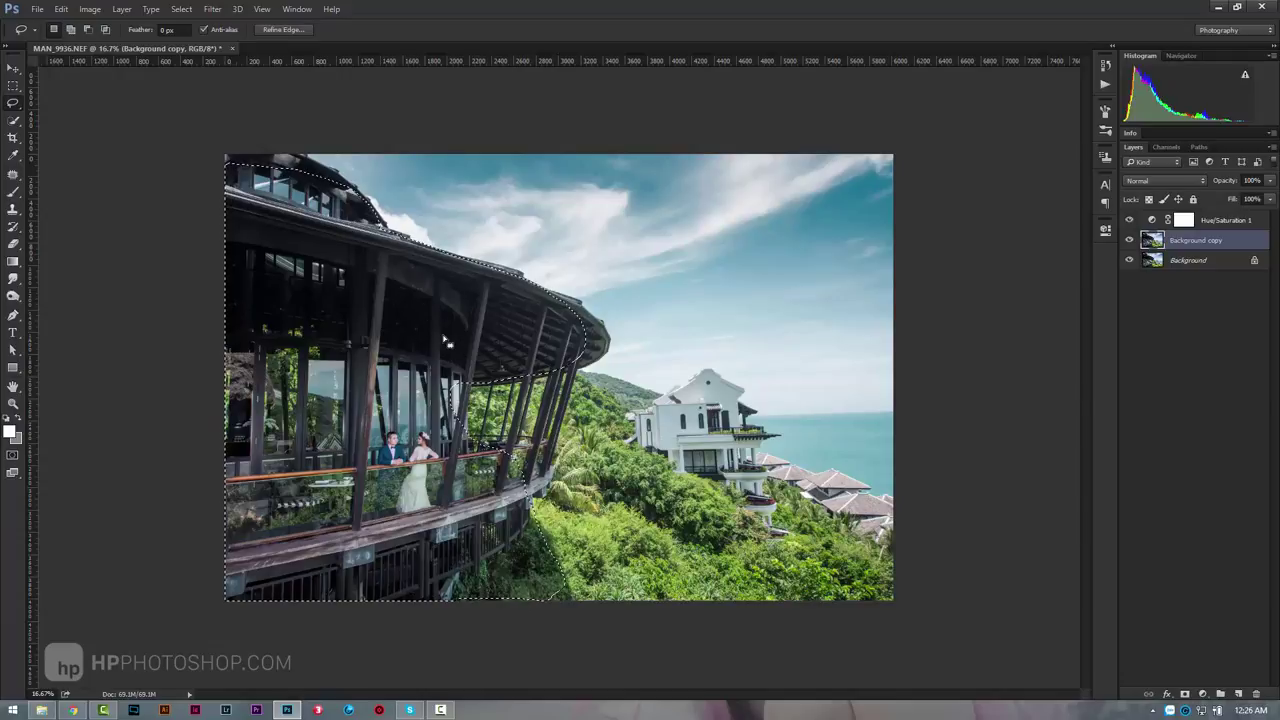
# Feather the building selection to soften its edges
pyautogui.rightClick(447, 341)
pyautogui.click(490, 372)
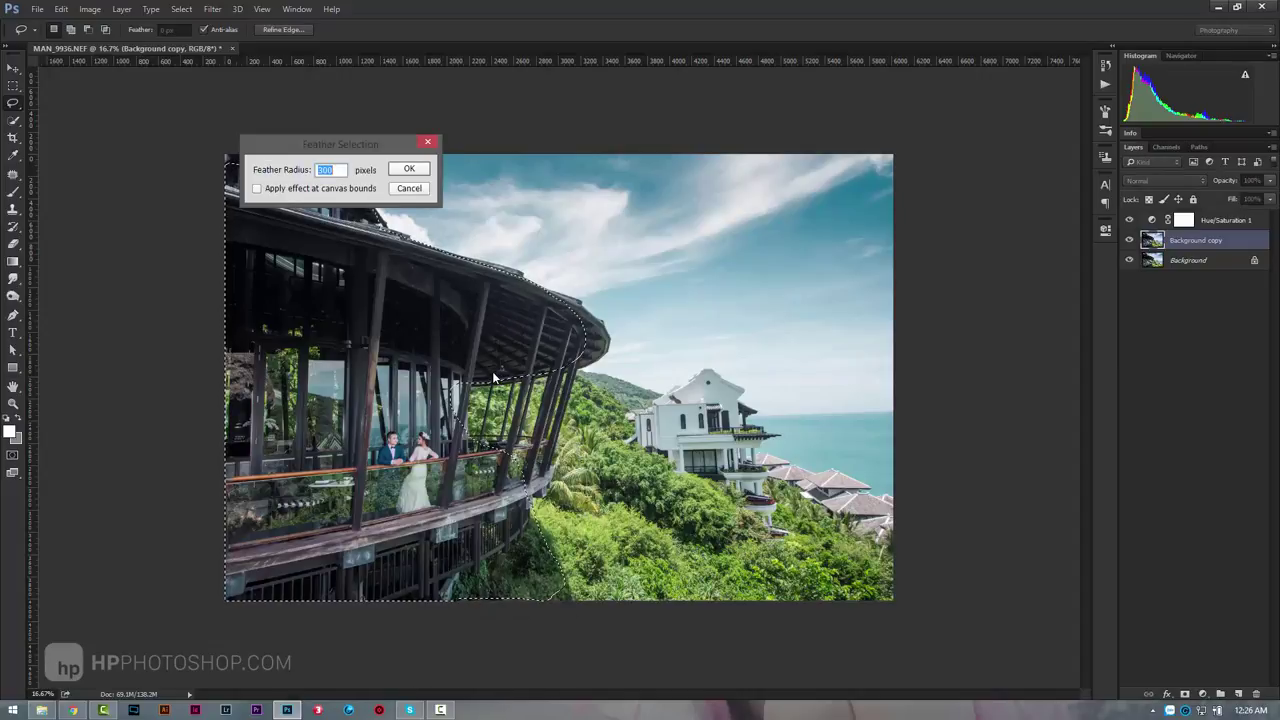
pyautogui.press('Return')
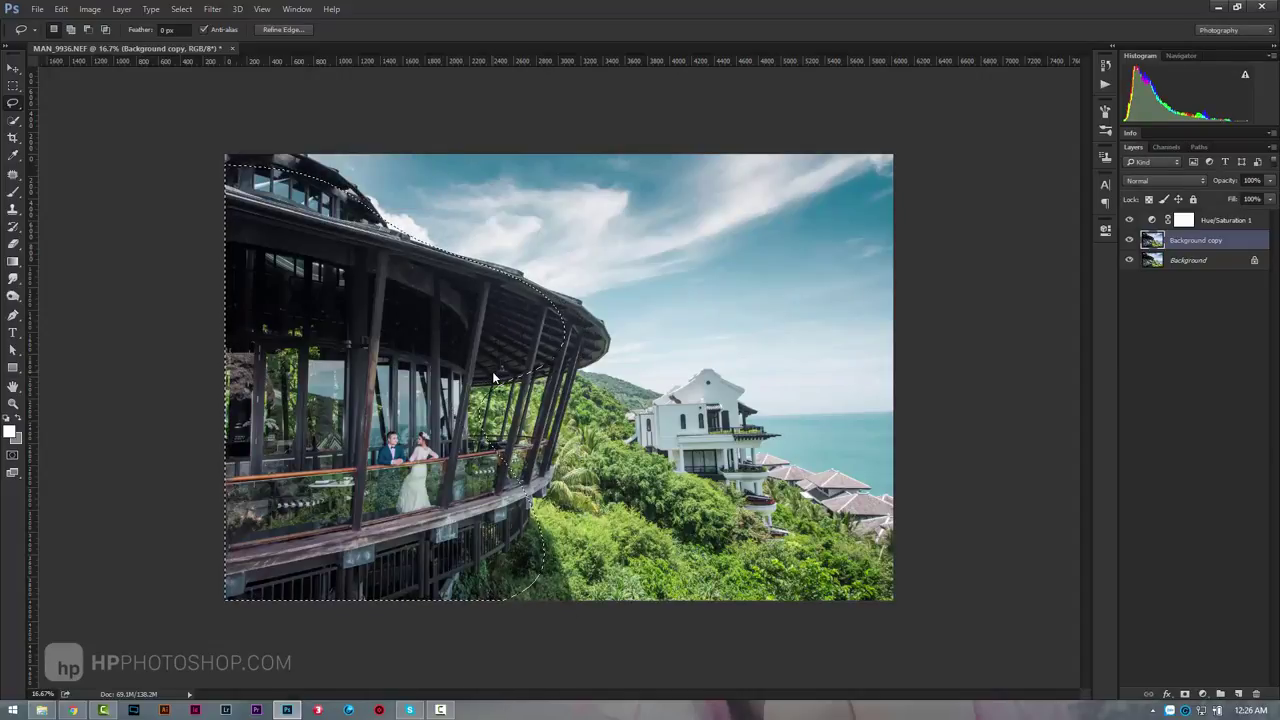
pyautogui.click(1203, 693)
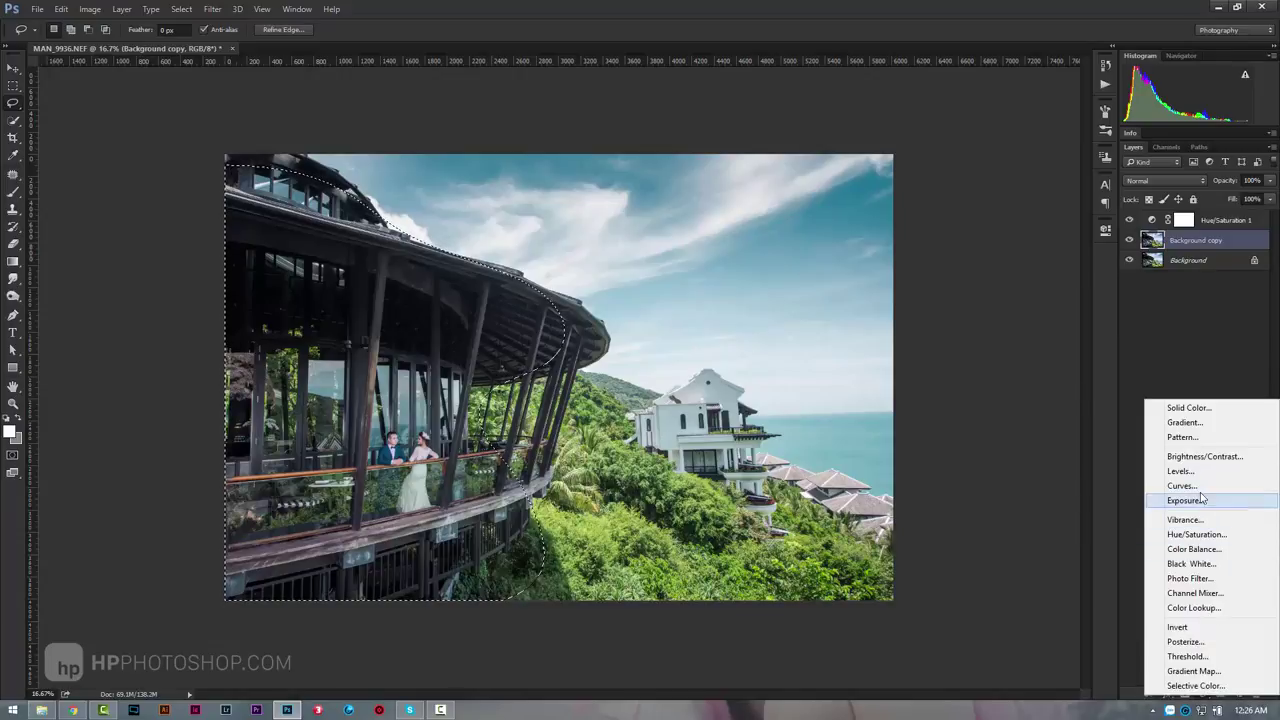
# Add a masked Curves adjustment, raising the upper curve and deepening a lower shadow point
pyautogui.click(1195, 549)
pyautogui.moveTo(987, 361); pyautogui.dragTo(984, 350)
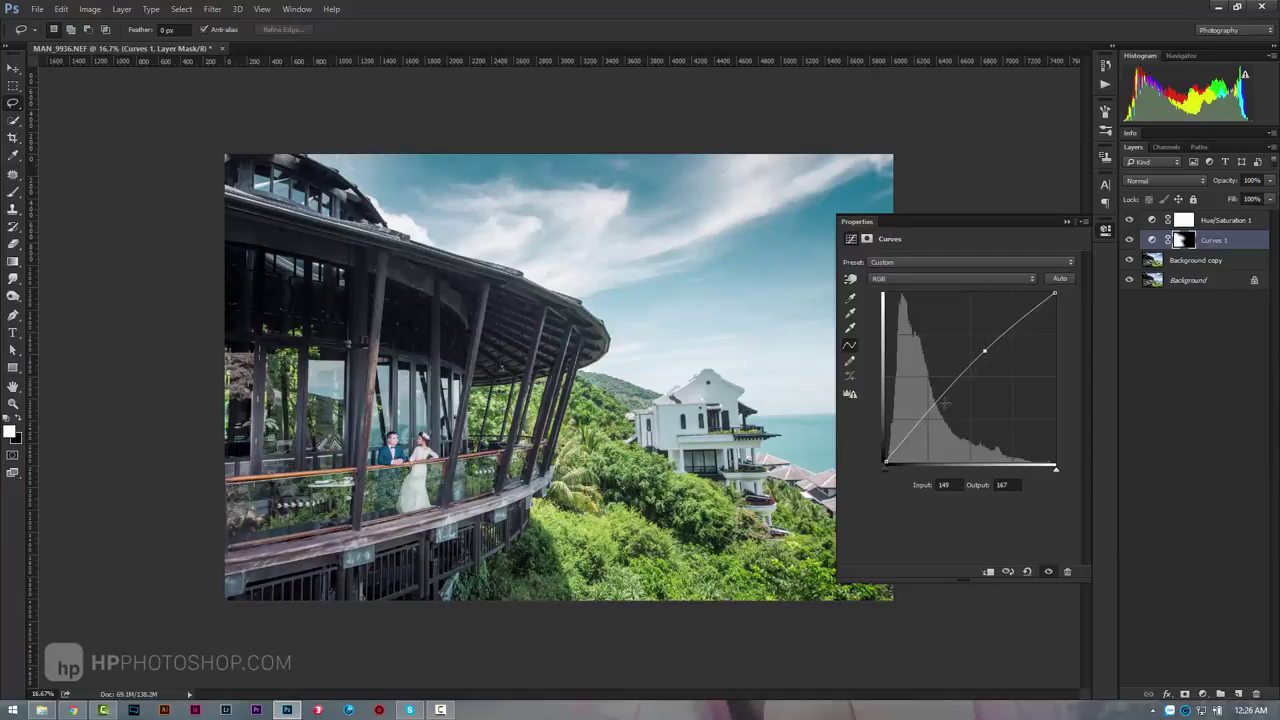
pyautogui.moveTo(942, 398); pyautogui.dragTo(936, 409)
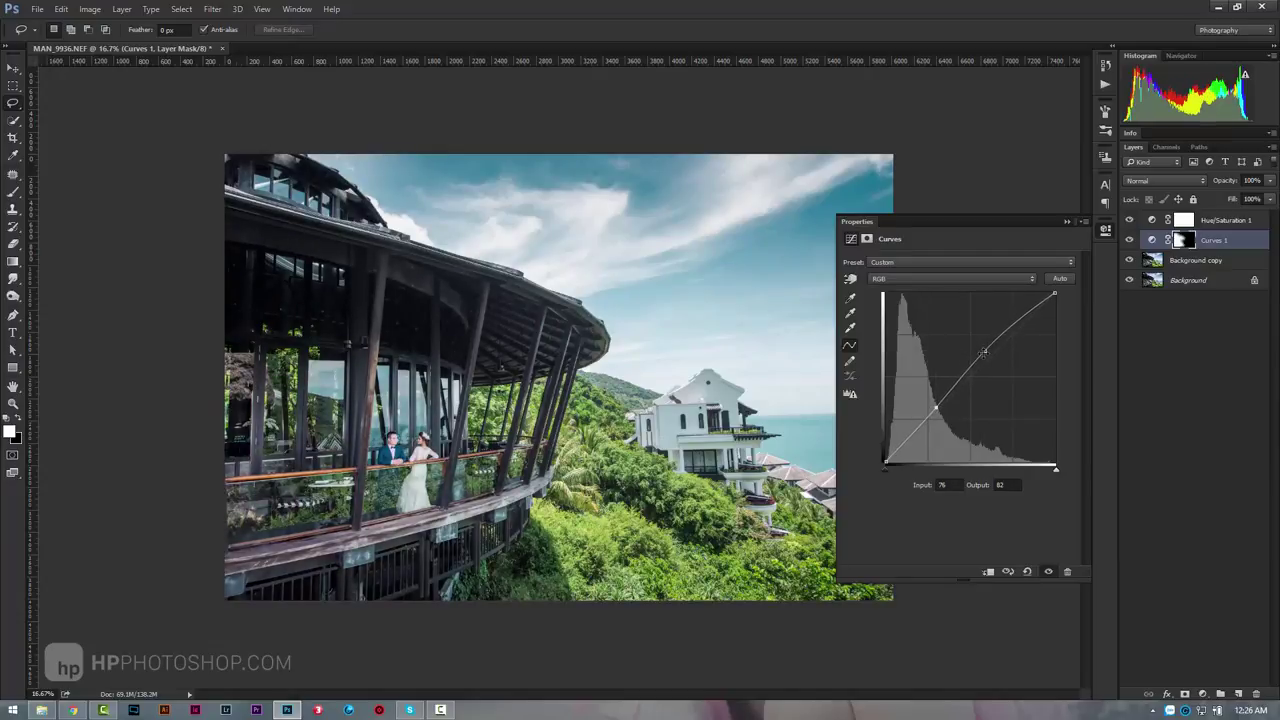
pyautogui.moveTo(984, 351); pyautogui.dragTo(978, 347)
pyautogui.moveTo(936, 409); pyautogui.dragTo(935, 405)
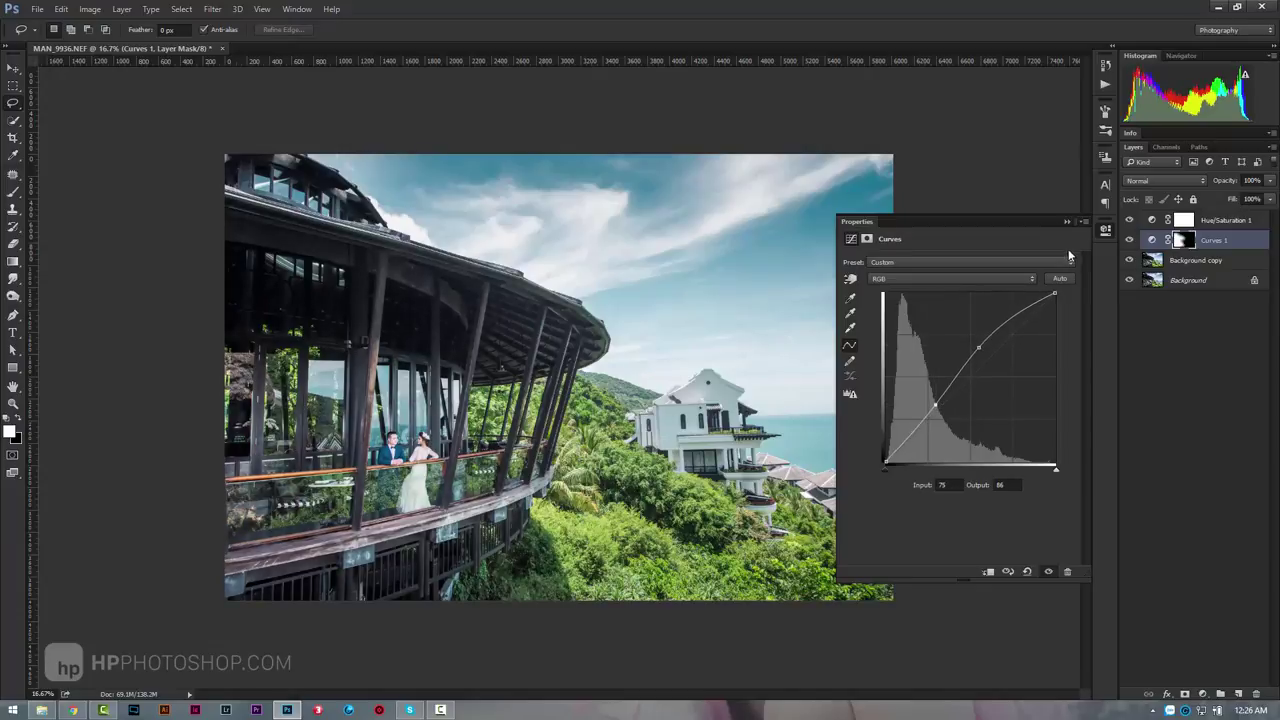
# Toggle Curves 1 visibility to compare, then zoom in on the couple
pyautogui.click(1066, 221)
pyautogui.click(1129, 240)
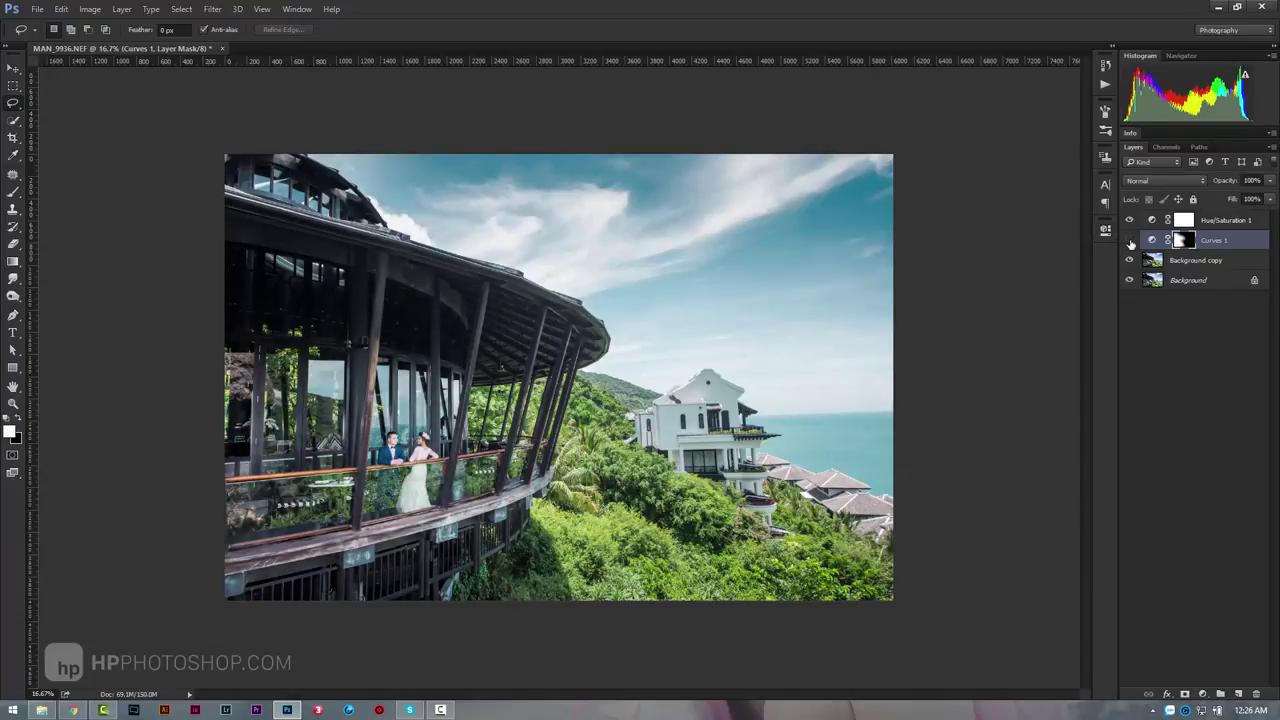
pyautogui.click(1129, 240)
pyautogui.press('z')
pyautogui.moveTo(430, 466)
pyautogui.mouseDown()
pyautogui.moveTo(527, 473)
pyautogui.moveTo(426, 487)
pyautogui.mouseUp()
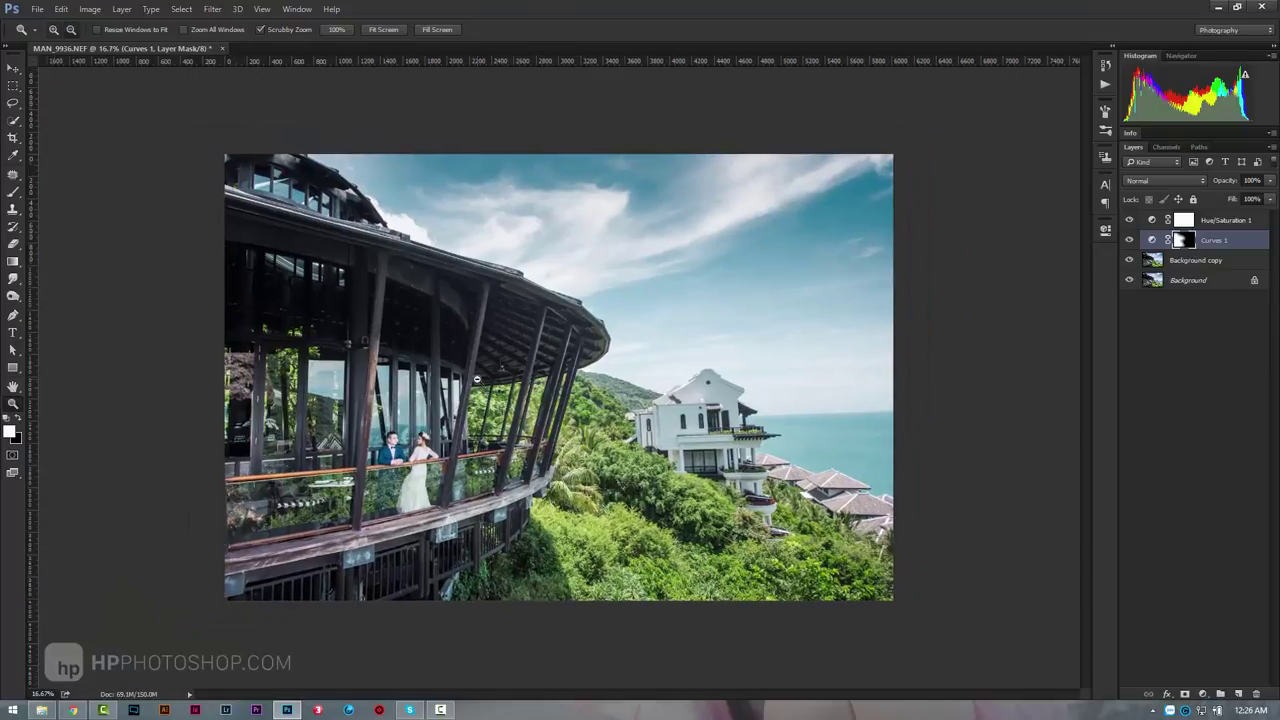
pyautogui.click(476, 370)
pyautogui.click(1234, 221)
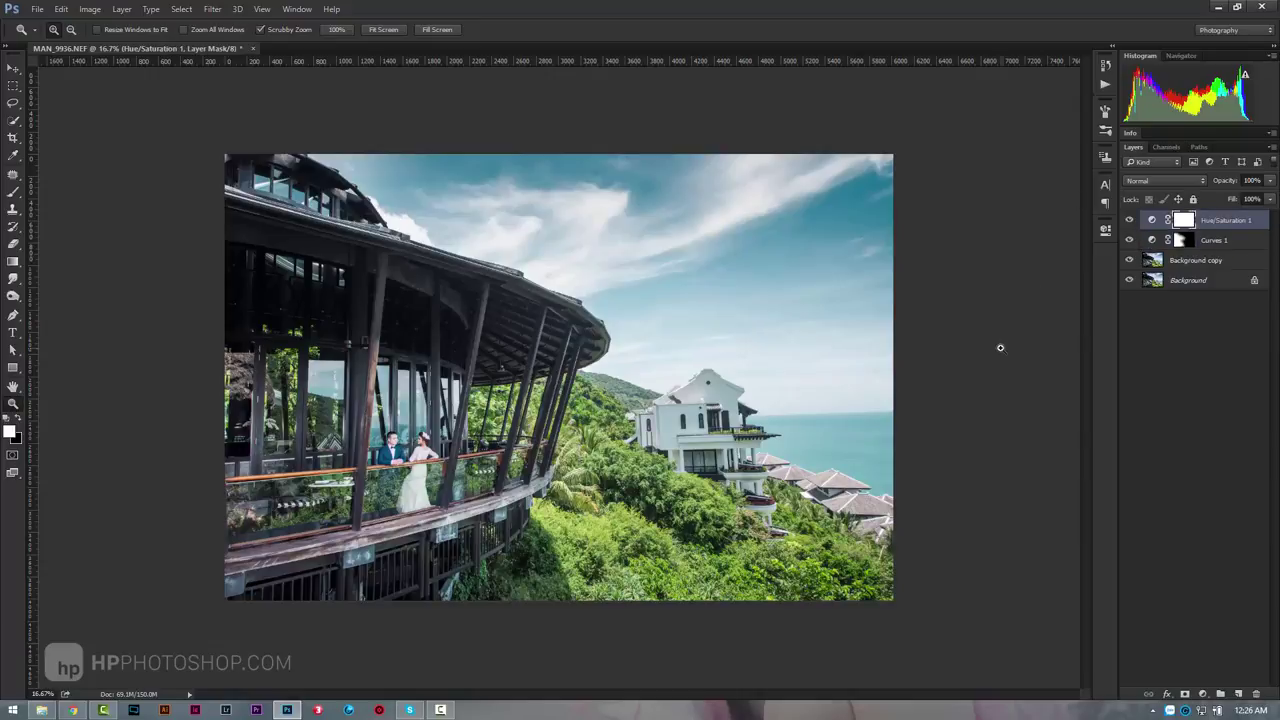
# Stamp visible layers into Layer 1 and apply Unsharp Mask with a 1.5-pixel radius
pyautogui.hotkey('ctrl', 'alt', 'shift', 'e')
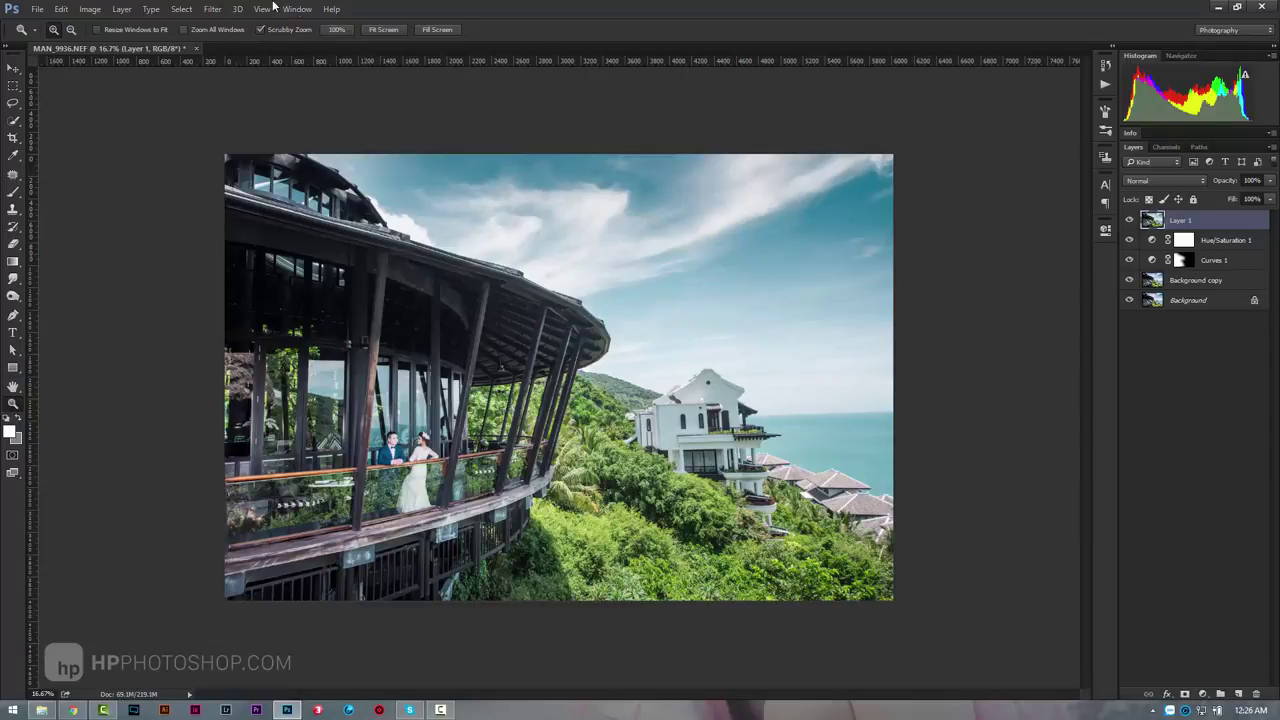
pyautogui.click(212, 9)
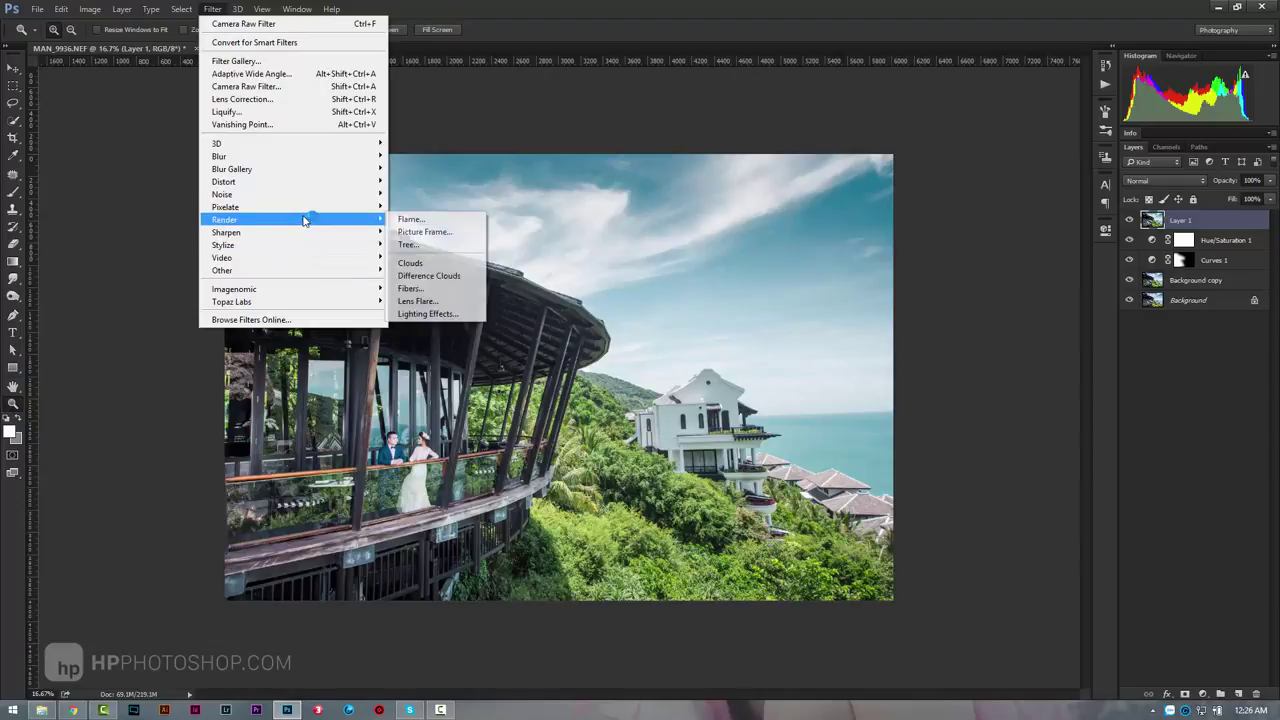
pyautogui.moveTo(226, 232)
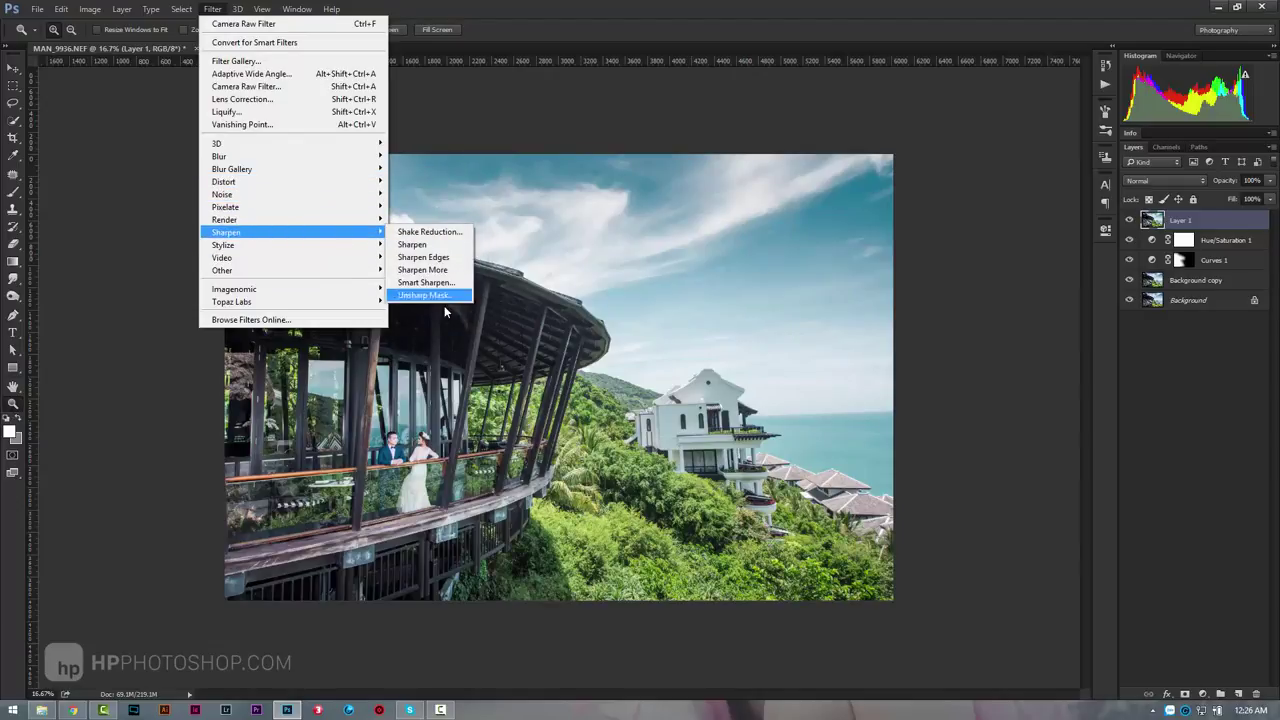
pyautogui.click(435, 294)
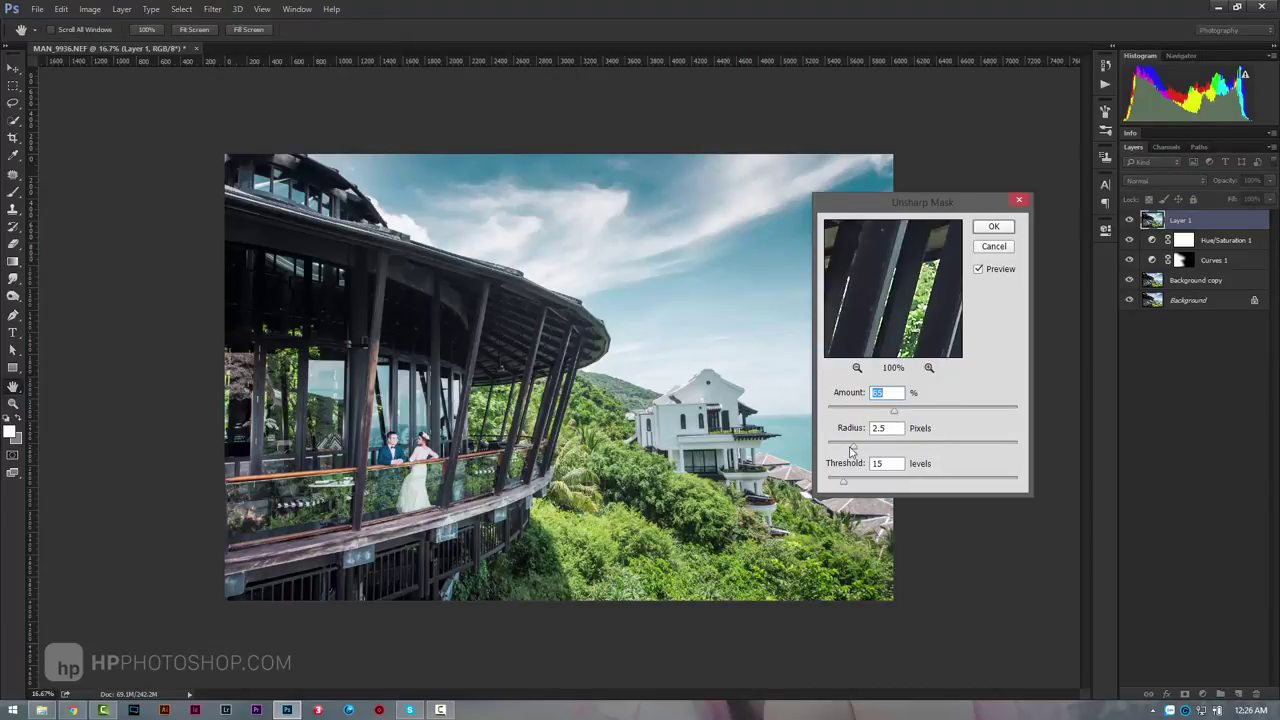
pyautogui.moveTo(850, 451)
pyautogui.mouseDown()
pyautogui.moveTo(836, 451)
pyautogui.moveTo(836, 486)
pyautogui.mouseUp()
pyautogui.click(993, 226)
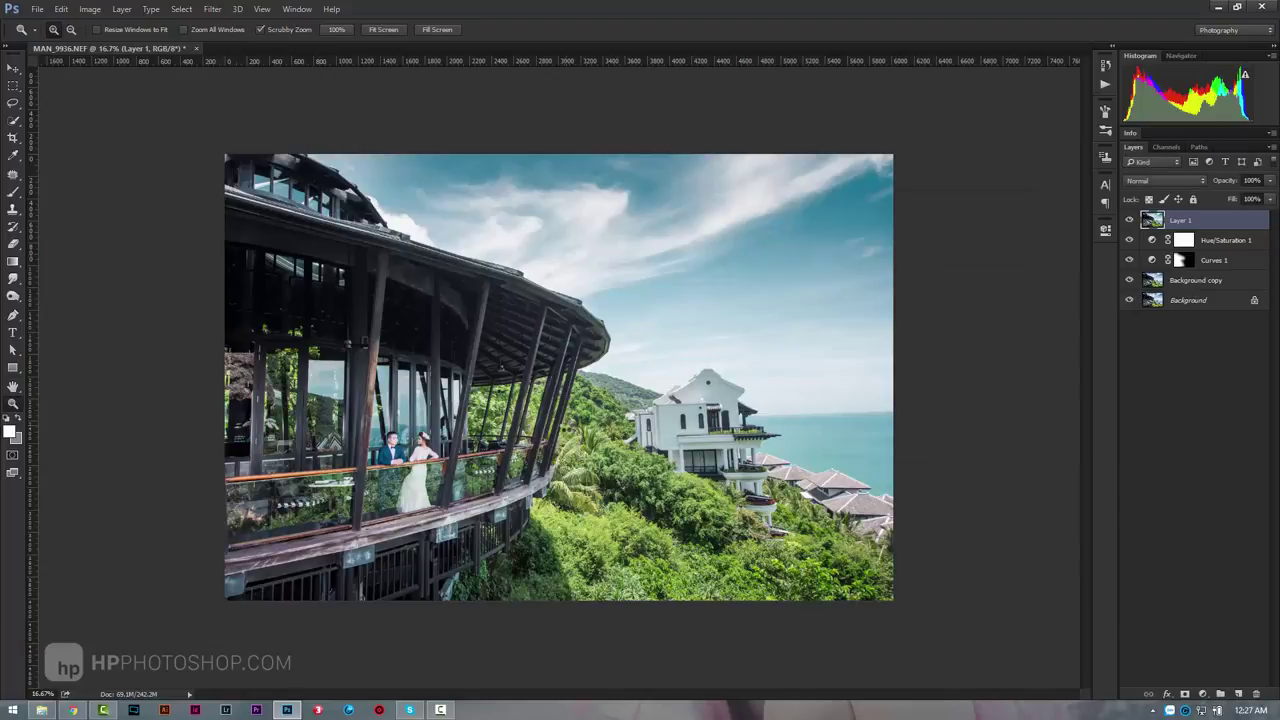
pyautogui.moveTo(440, 458)
pyautogui.mouseDown()
pyautogui.moveTo(453, 469)
pyautogui.moveTo(496, 399)
pyautogui.mouseUp()
# Add a Brightness/Contrast layer with increased contrast, set to Luminosity blend mode
pyautogui.click(1202, 693)
pyautogui.click(1221, 457)
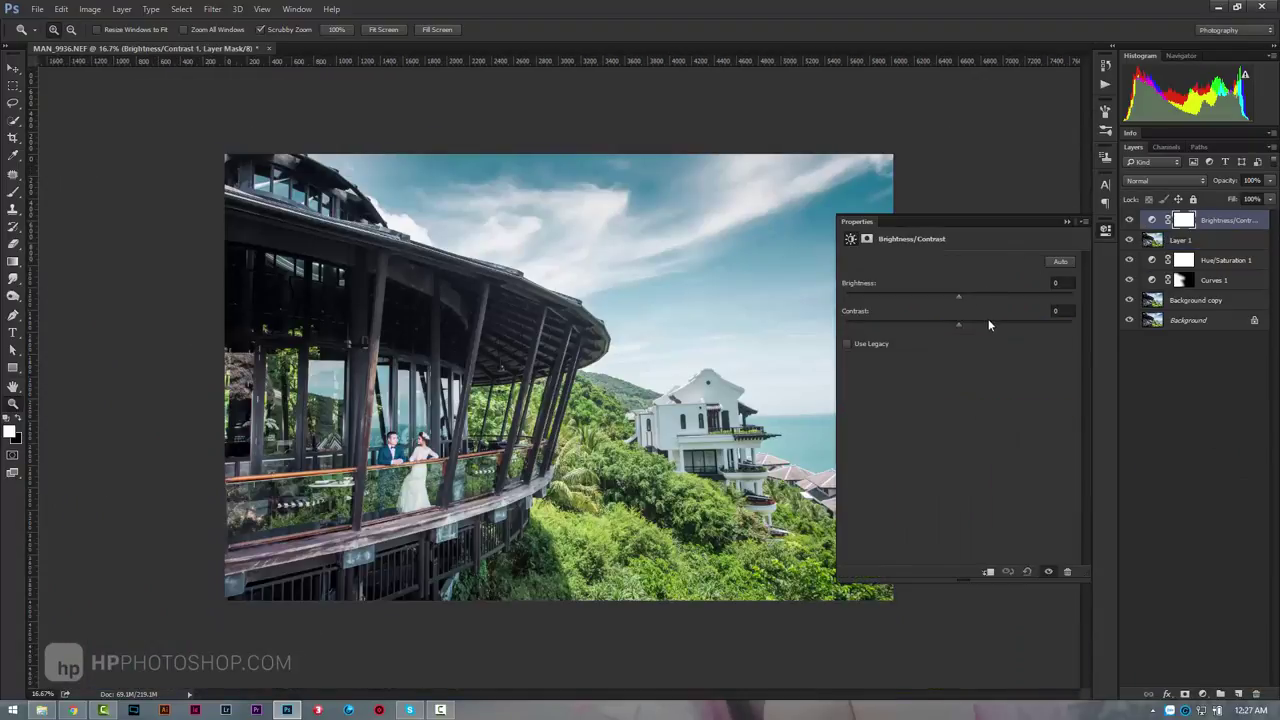
pyautogui.click(988, 321)
pyautogui.click(1179, 180)
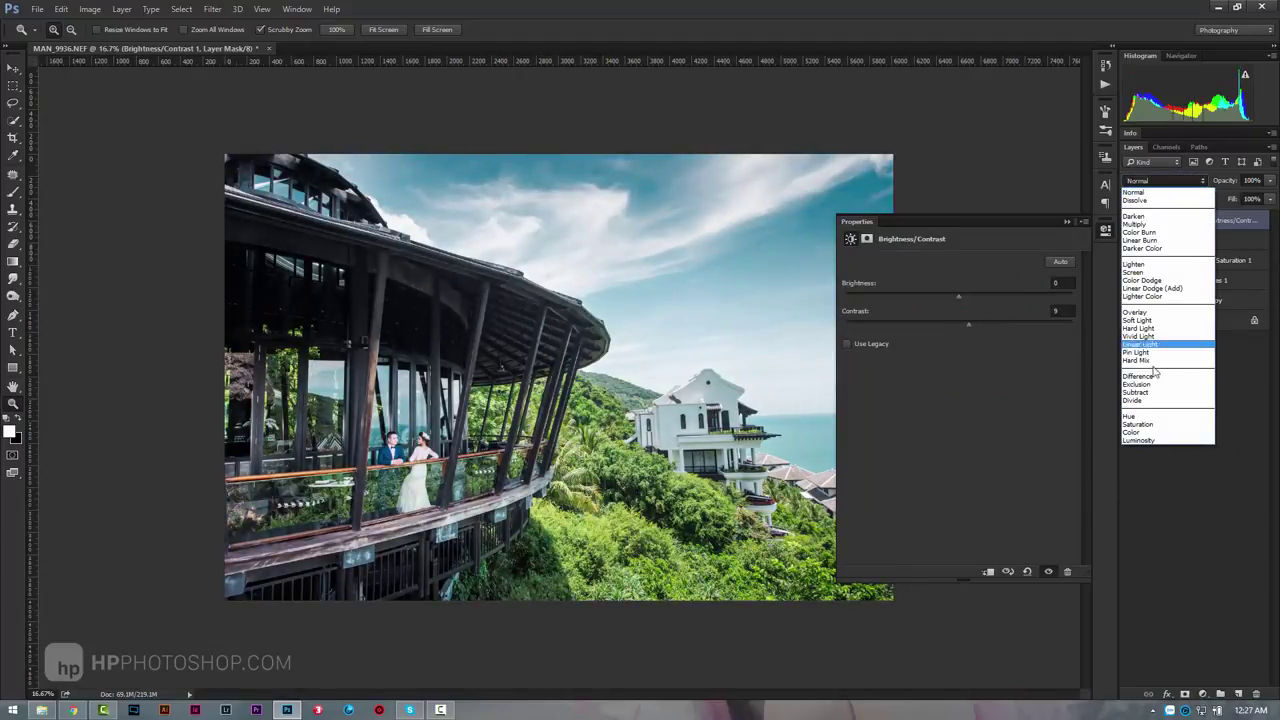
pyautogui.click(1067, 220)
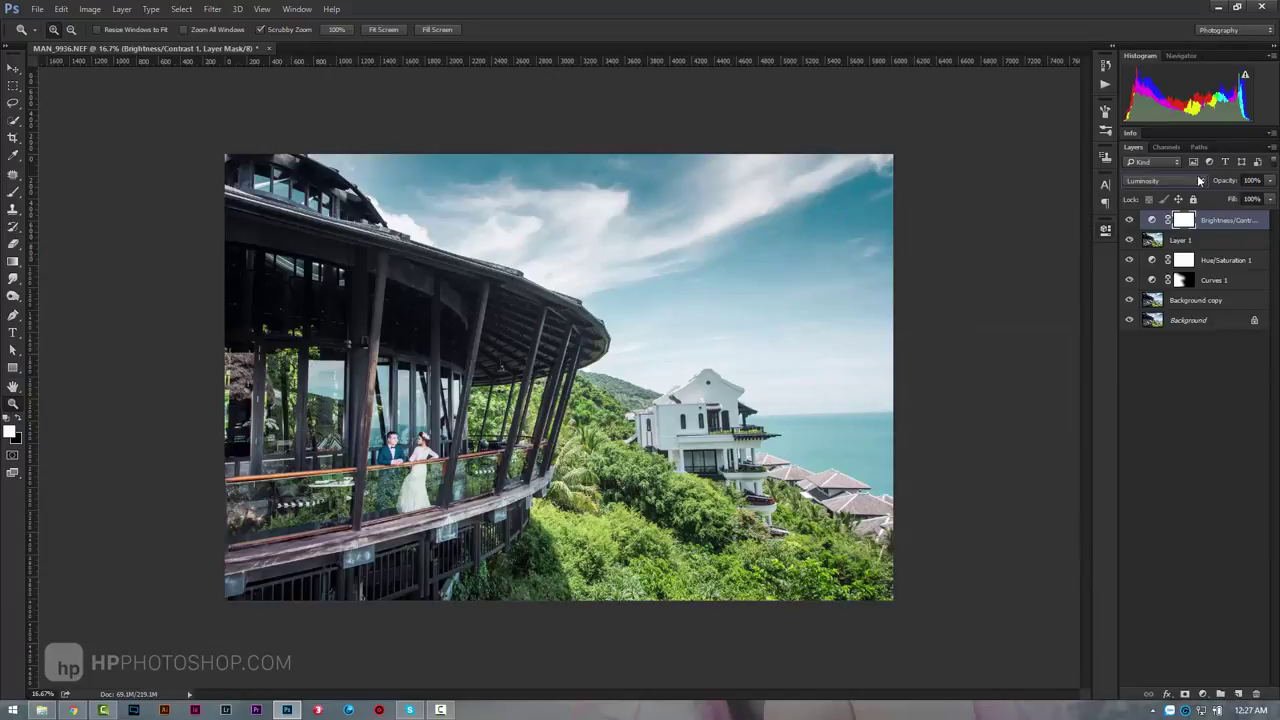
pyautogui.click(1163, 181)
pyautogui.click(1156, 441)
pyautogui.keyDown('alt'); pyautogui.click(568, 378); pyautogui.keyUp('alt')
pyautogui.click(513, 369)
# Add a Curves 2 layer with the Blue channel midpoint lowered to about 128/118
pyautogui.click(1203, 693)
pyautogui.click(1186, 483)
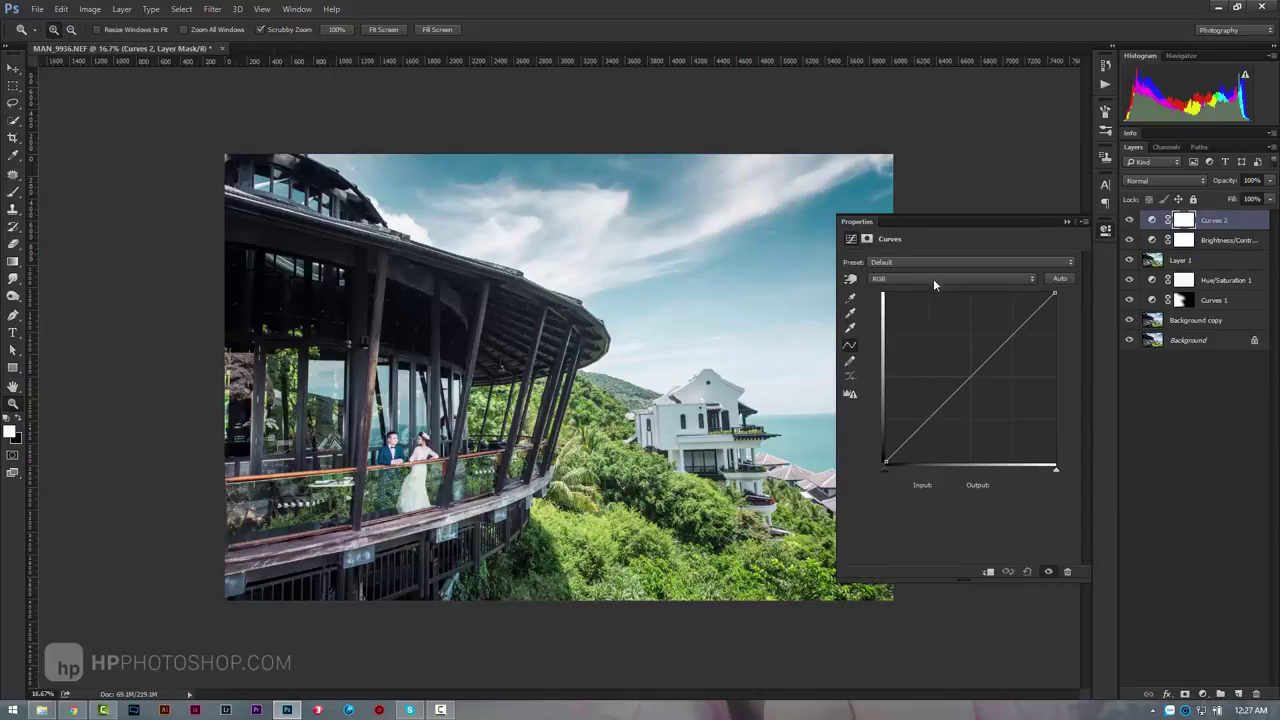
pyautogui.click(929, 282)
pyautogui.click(935, 311)
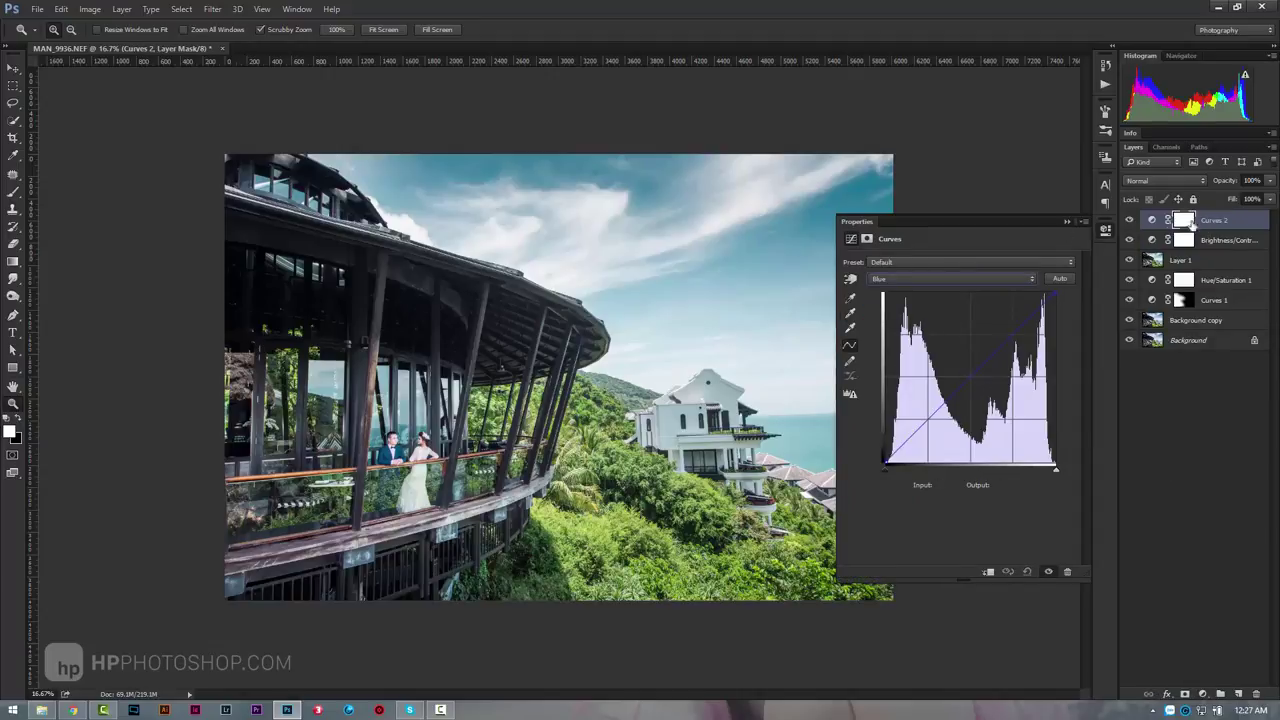
pyautogui.moveTo(973, 378); pyautogui.dragTo(970, 385)
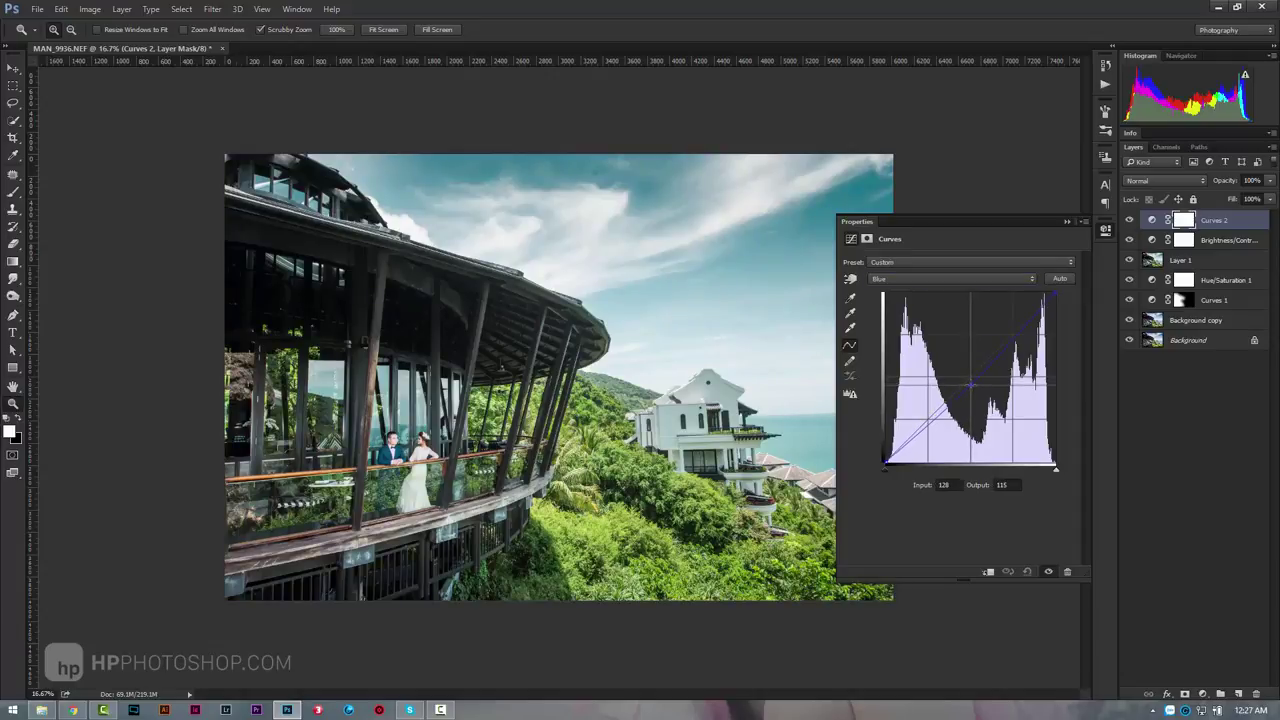
pyautogui.press('Up')
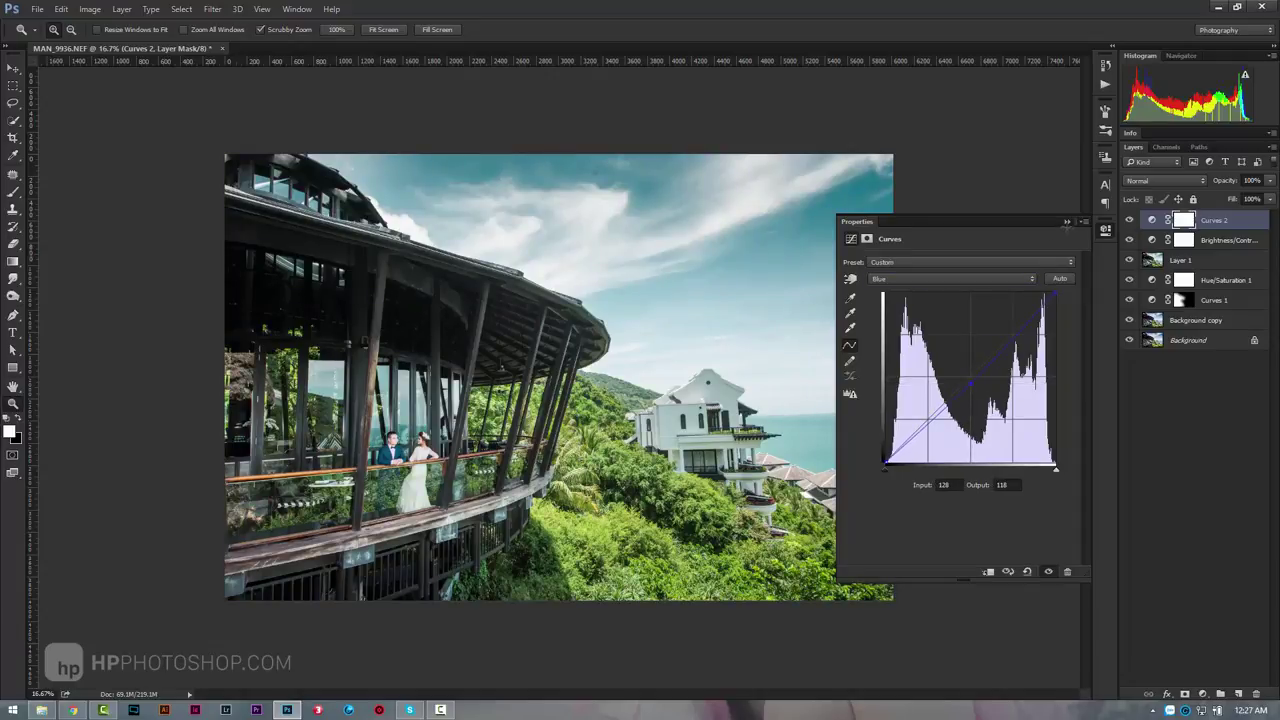
pyautogui.click(1068, 222)
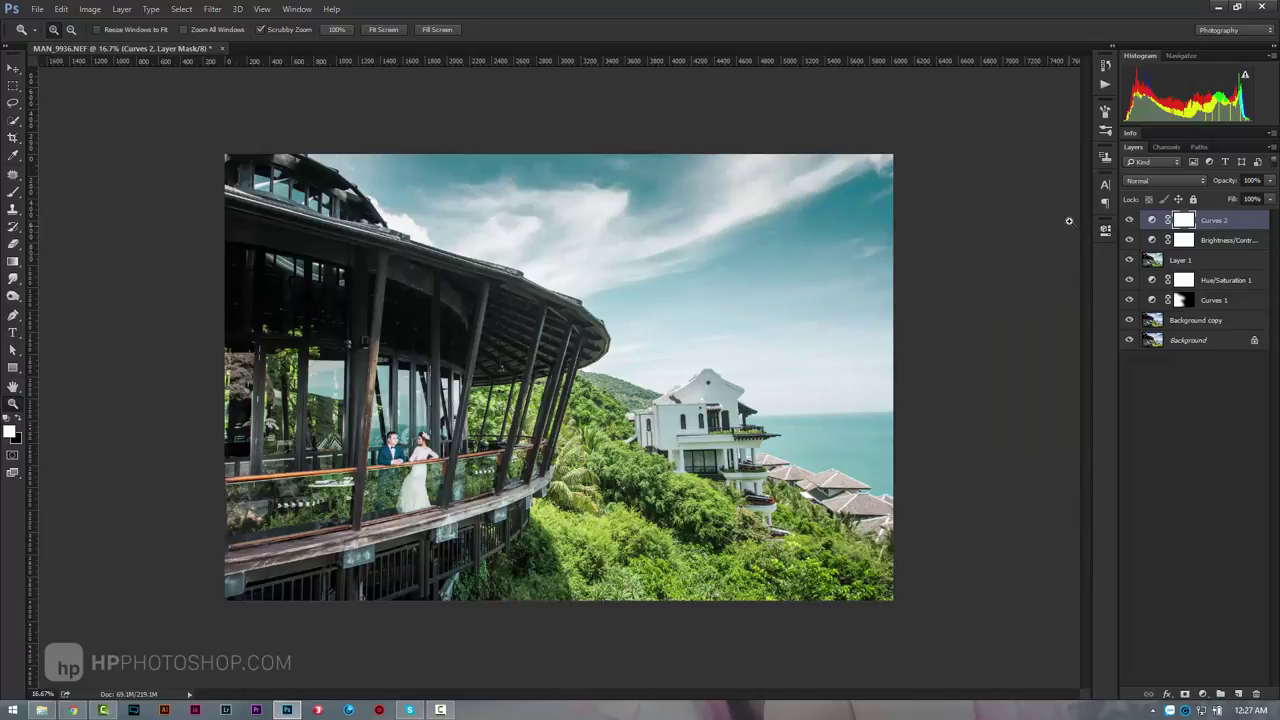
pyautogui.click(13, 191)
pyautogui.click(13, 102)
# Lasso-select the sky and hillside beyond the building's roof edge and feather the selection
pyautogui.moveTo(318, 160); pyautogui.dragTo(518, 500)
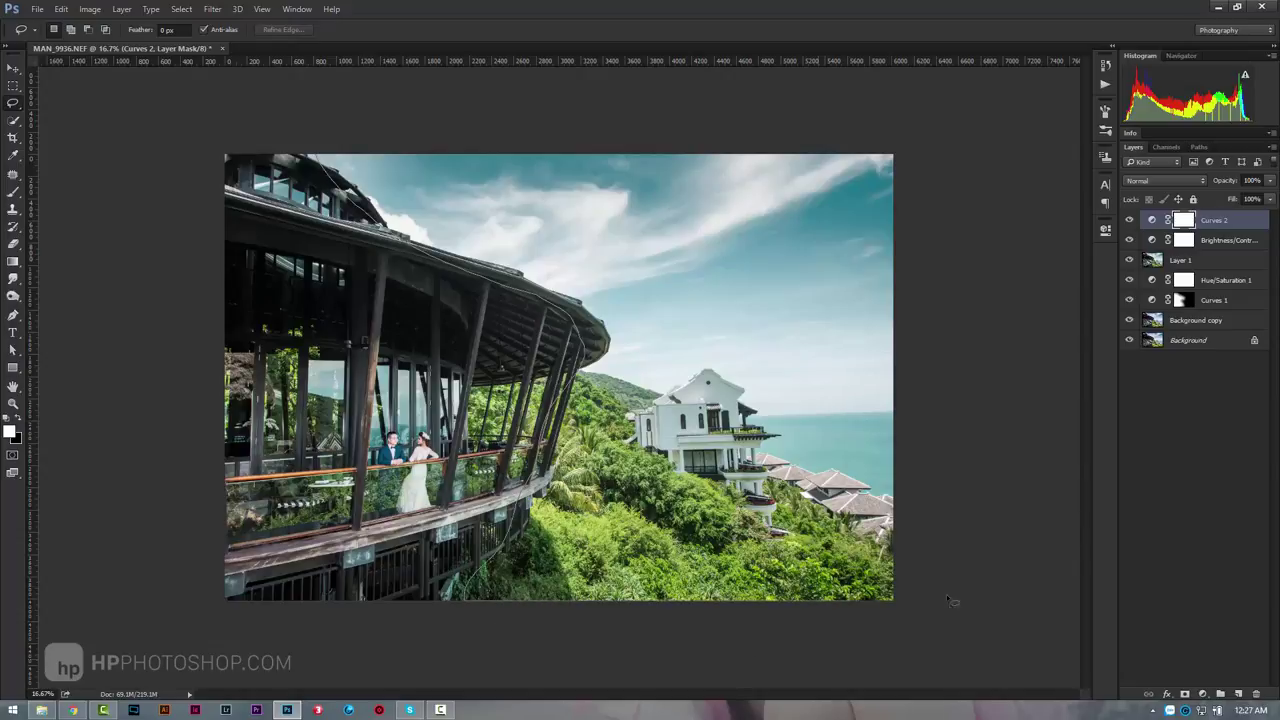
pyautogui.moveTo(518, 500); pyautogui.dragTo(540, 153)
pyautogui.rightClick(697, 207)
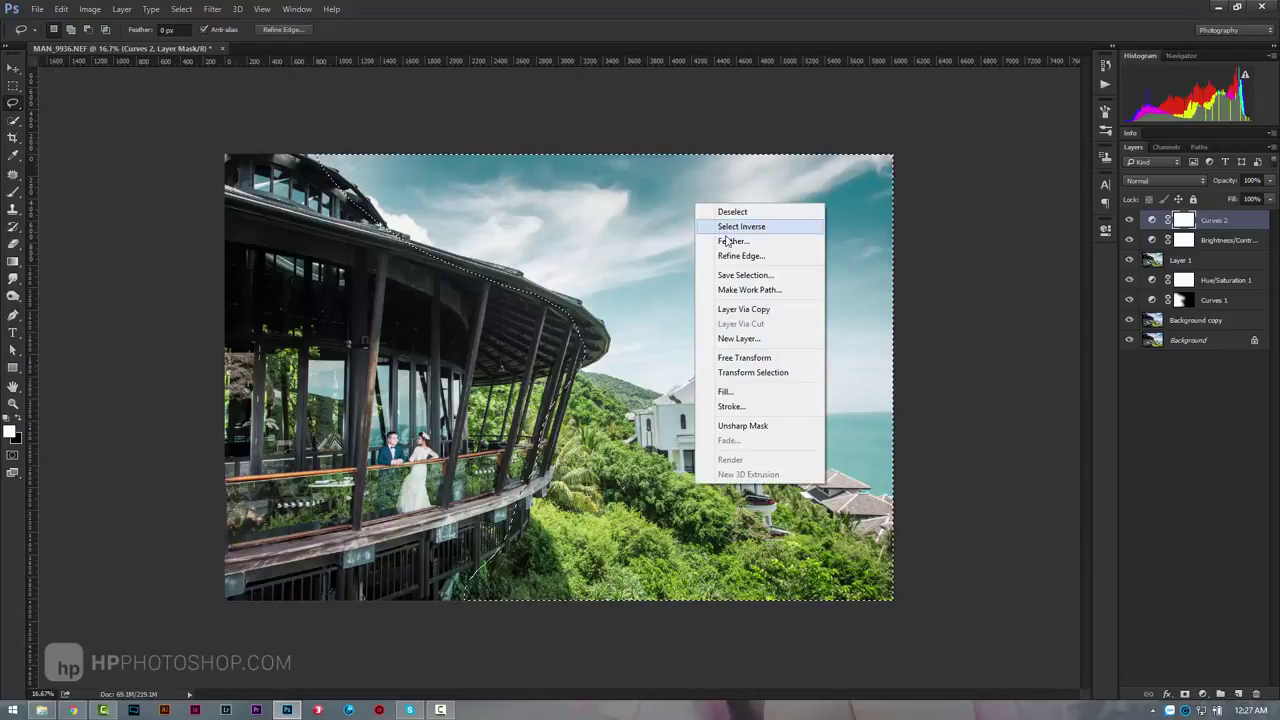
pyautogui.click(735, 243)
pyautogui.press('Return')
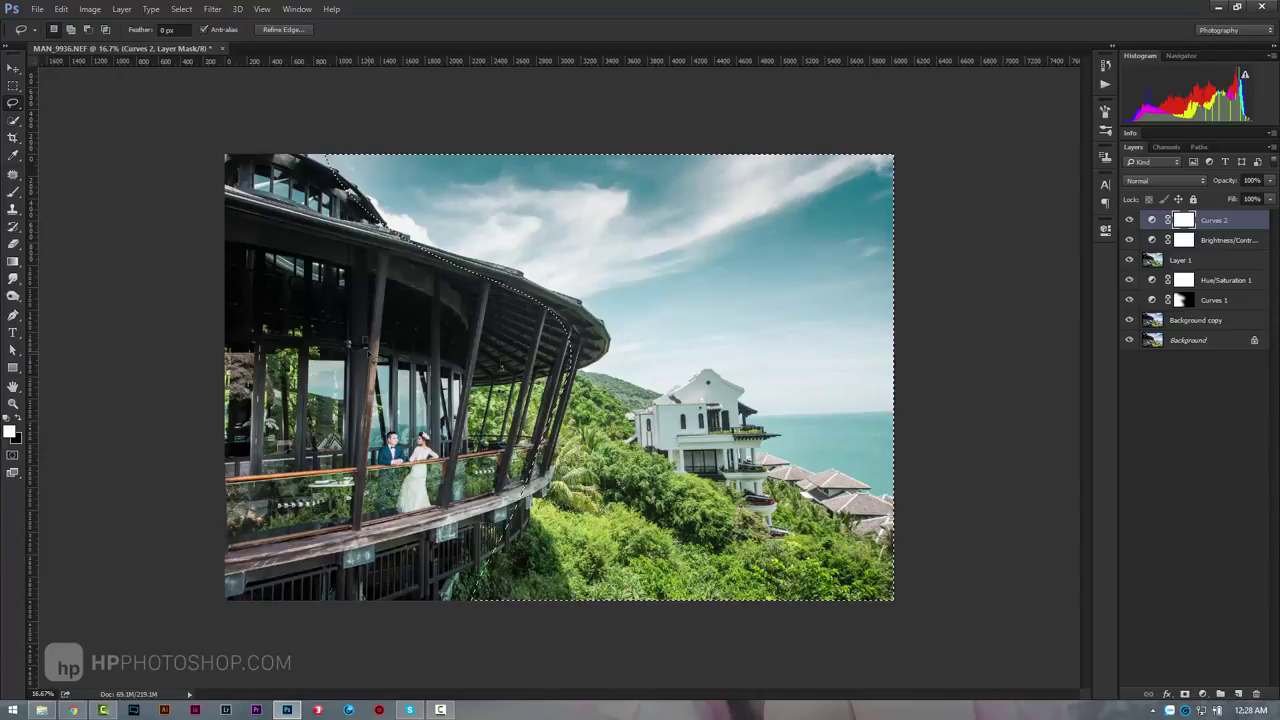
# Fill the selection into the Curves 2 mask, deselect, and zoom onto the balcony area
pyautogui.press('Delete')
pyautogui.hotkey('ctrl', 'd')
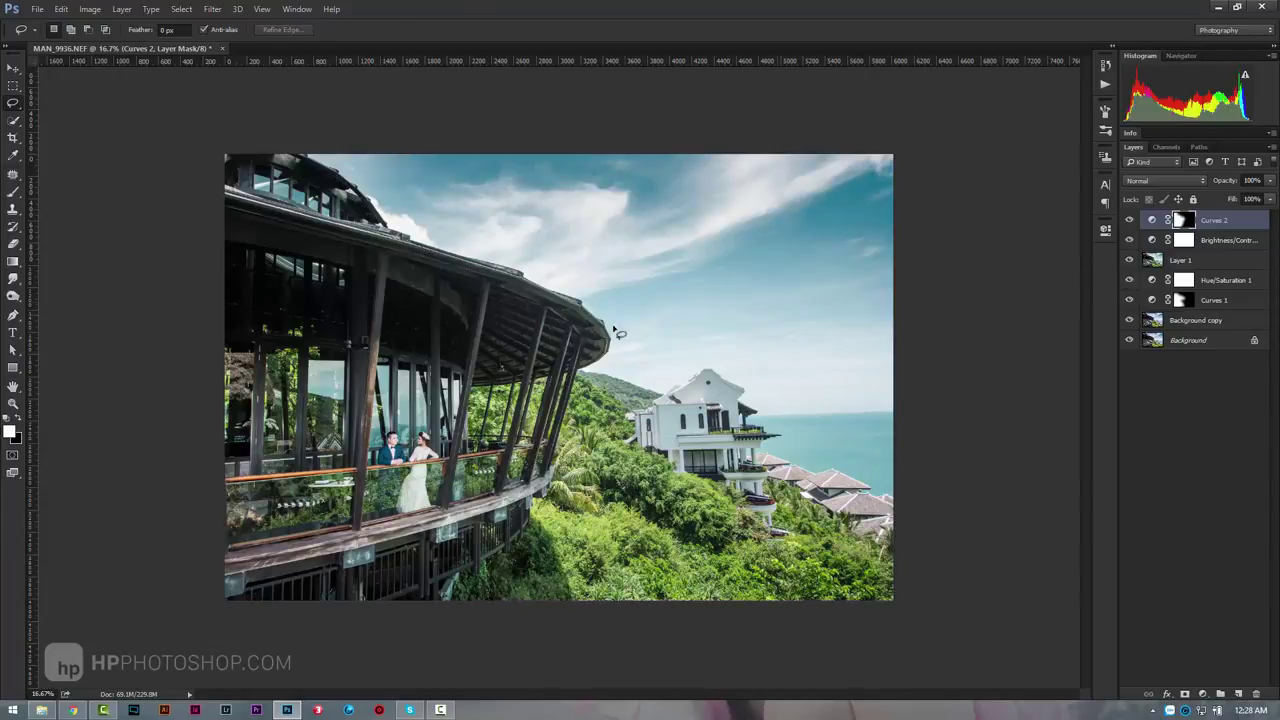
pyautogui.press('z')
pyautogui.keyDown('alt'); pyautogui.click(575, 347); pyautogui.keyUp('alt')
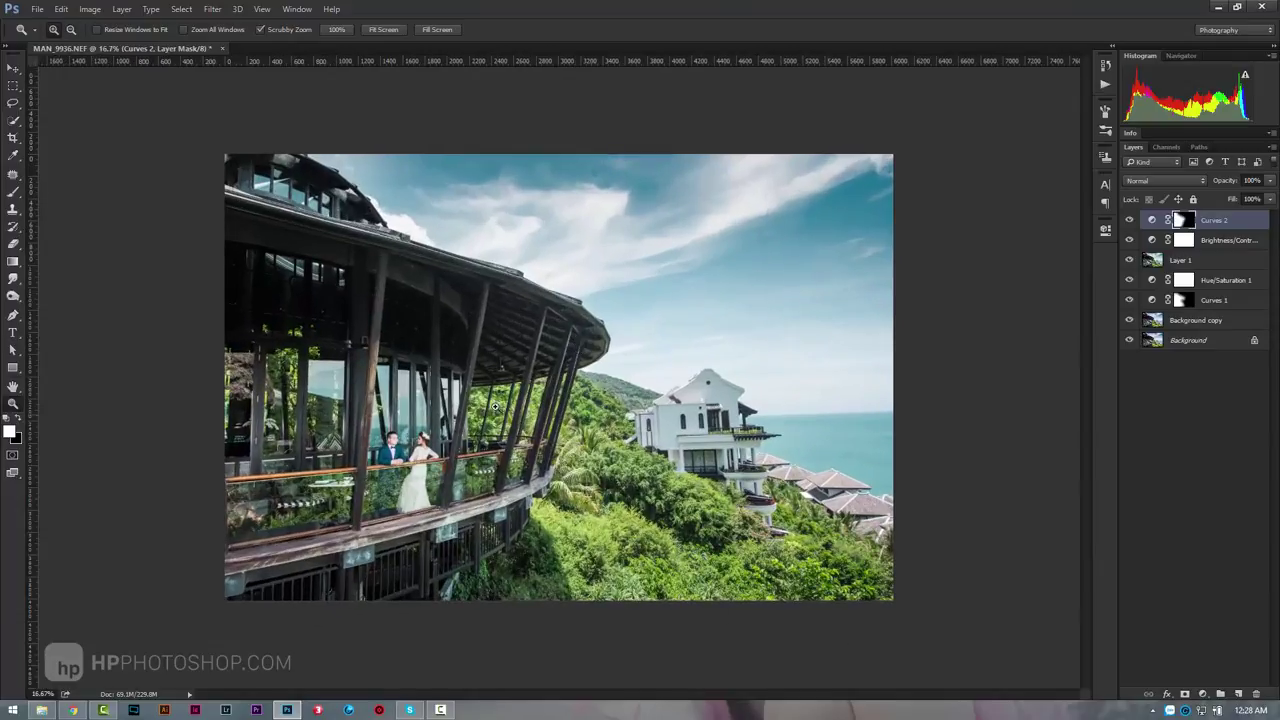
pyautogui.click(540, 352)
pyautogui.click(499, 357)
pyautogui.moveTo(583, 331)
pyautogui.mouseDown()
pyautogui.moveTo(621, 338)
pyautogui.moveTo(570, 347)
pyautogui.moveTo(542, 330)
pyautogui.moveTo(706, 278)
pyautogui.mouseUp()
# Stamp visible layers into Layer 2, try High Pass in Soft Light, then undo it
pyautogui.hotkey('ctrl', 'shift', 'alt', 'e')
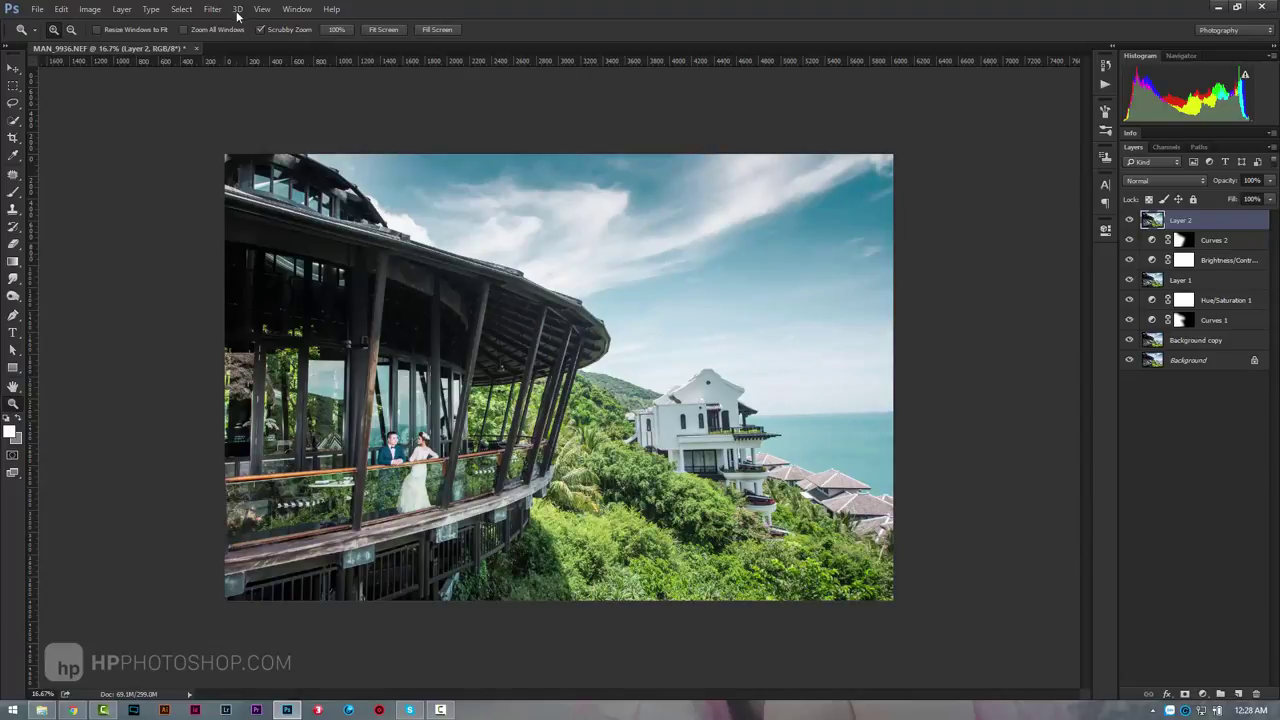
pyautogui.click(212, 9)
pyautogui.moveTo(290, 270)
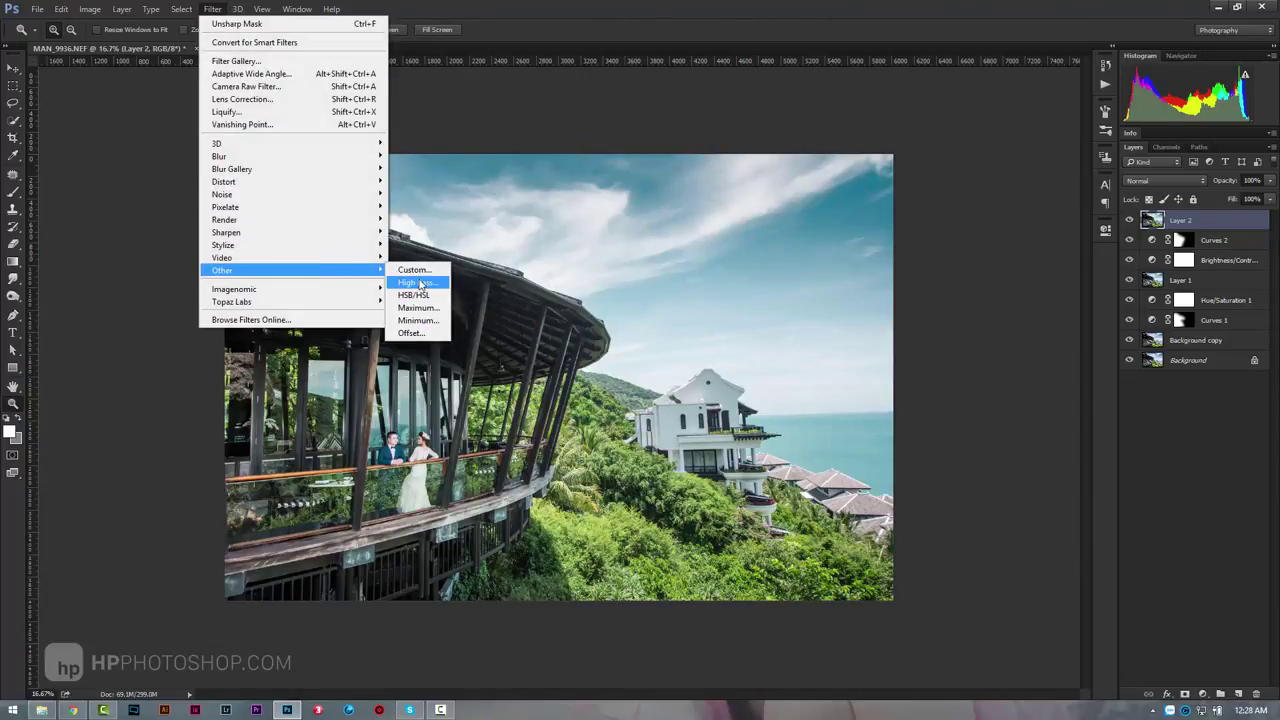
pyautogui.click(420, 284)
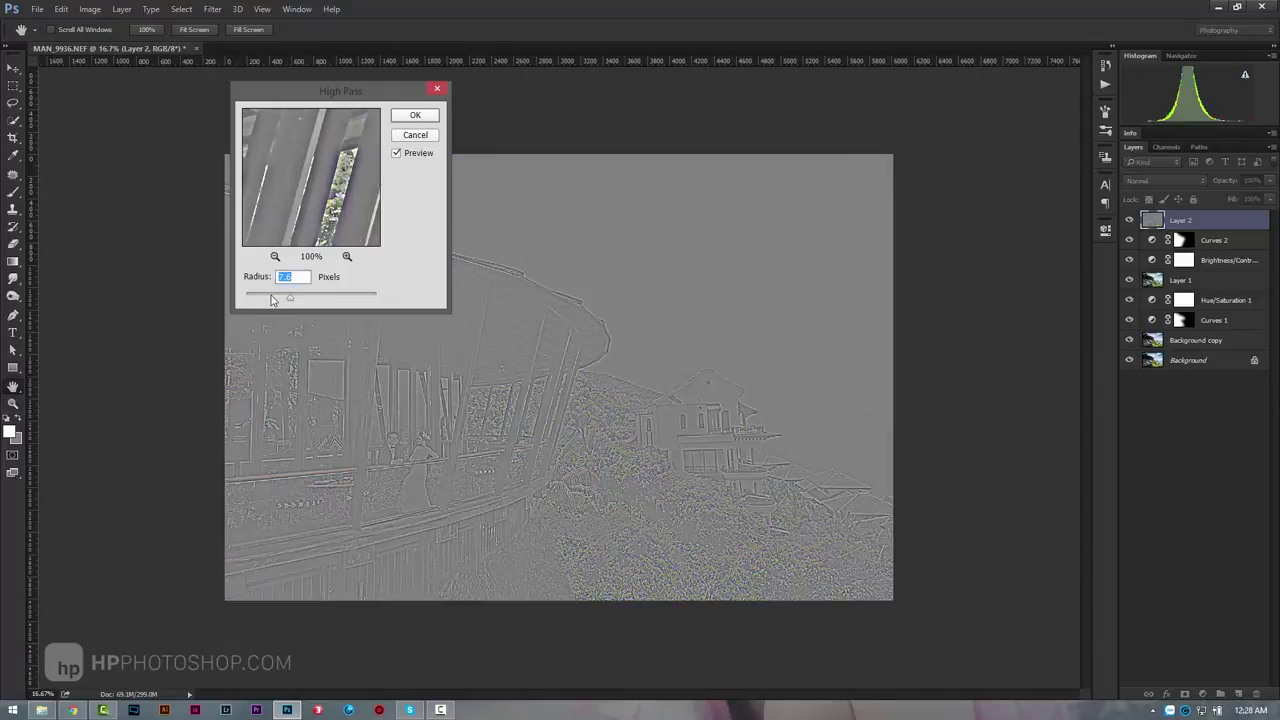
pyautogui.moveTo(271, 300); pyautogui.dragTo(282, 303)
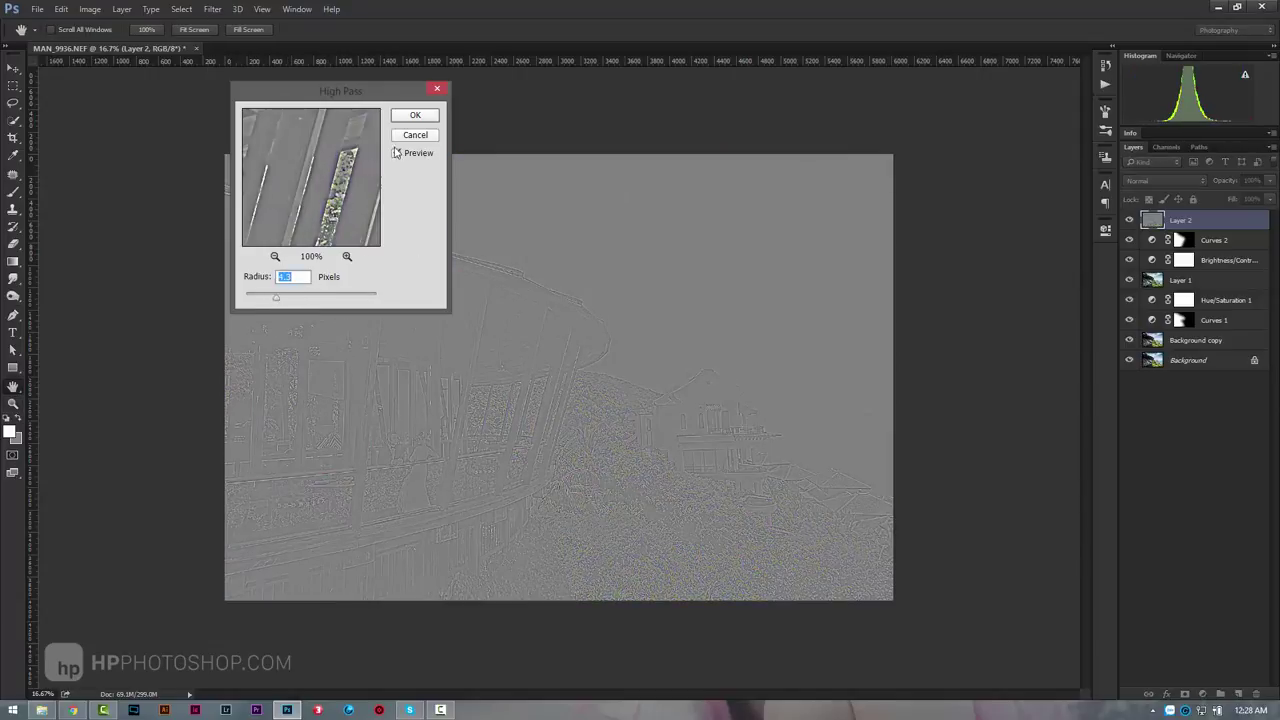
pyautogui.click(415, 116)
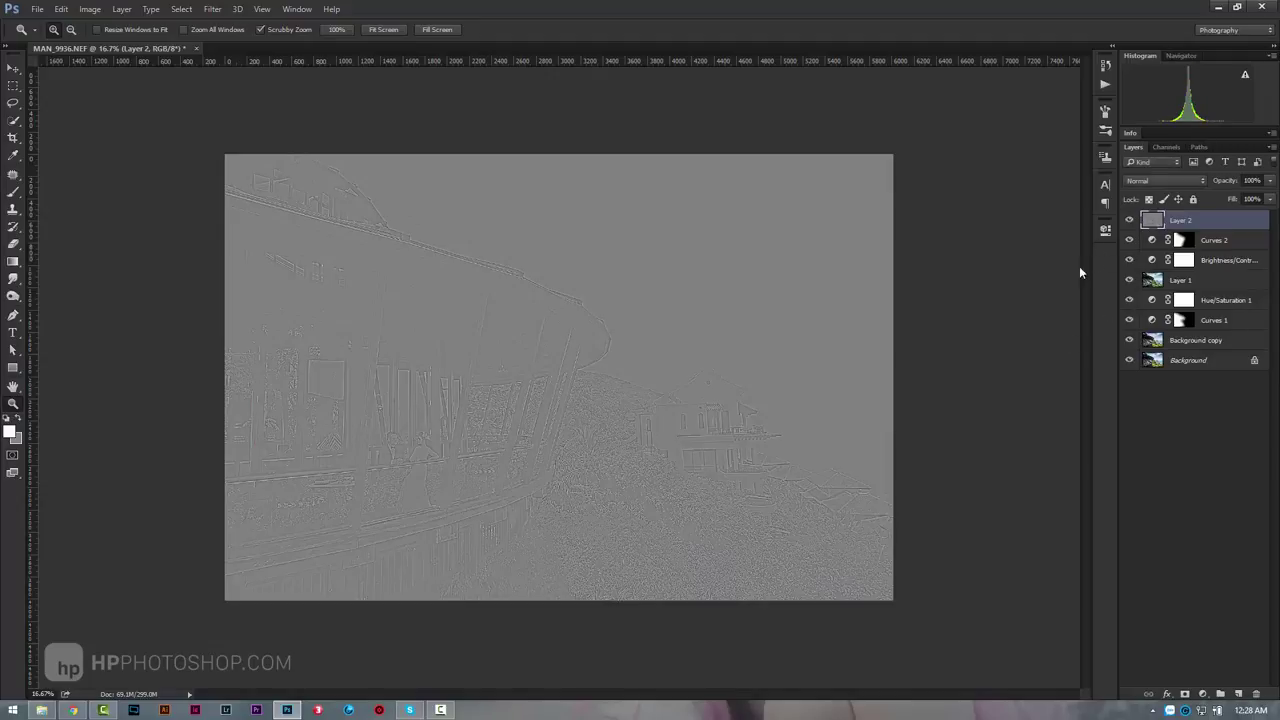
pyautogui.click(1166, 180)
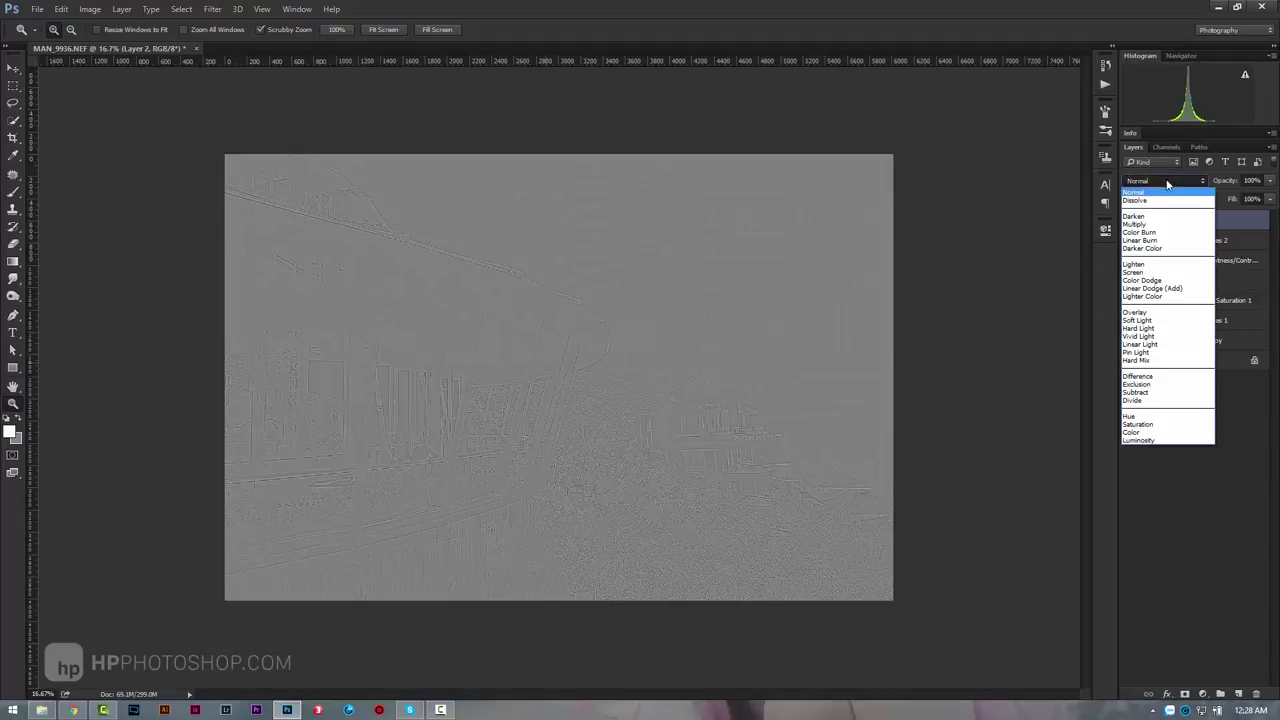
pyautogui.click(1165, 321)
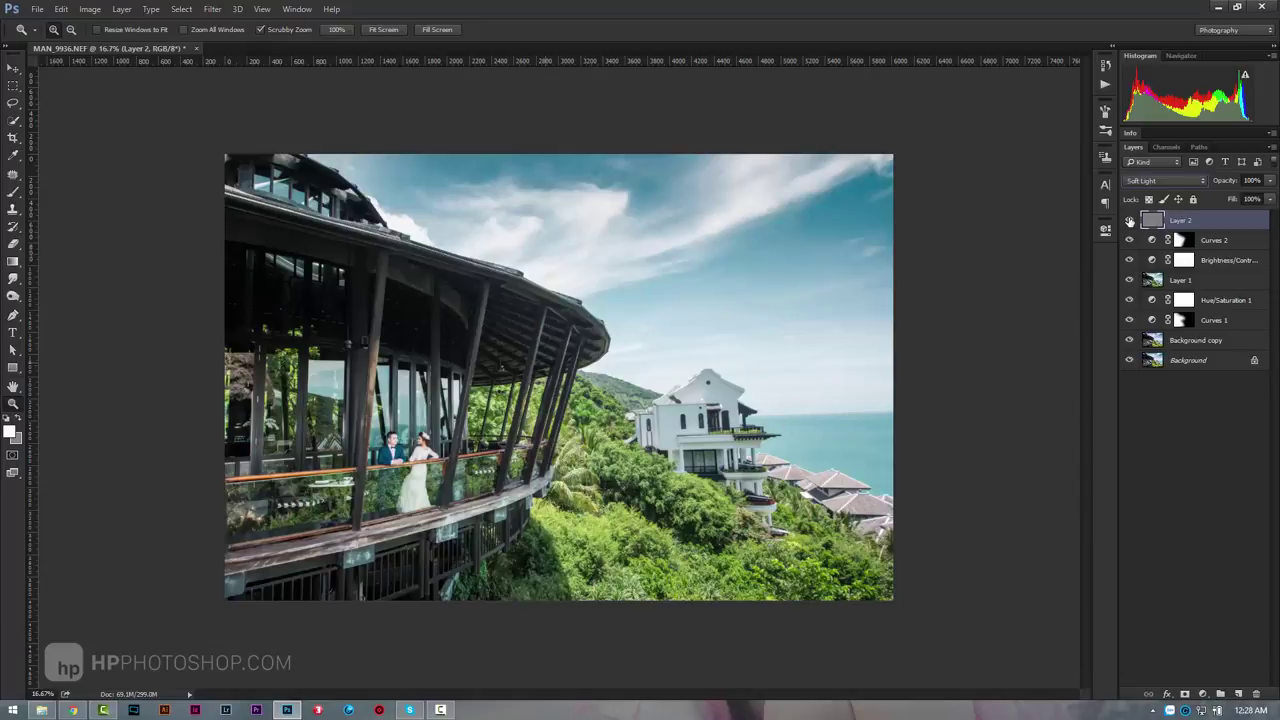
pyautogui.click(1129, 220)
pyautogui.hotkey('ctrl', 'alt', 'z')
pyautogui.hotkey('ctrl', 'alt', 'z')
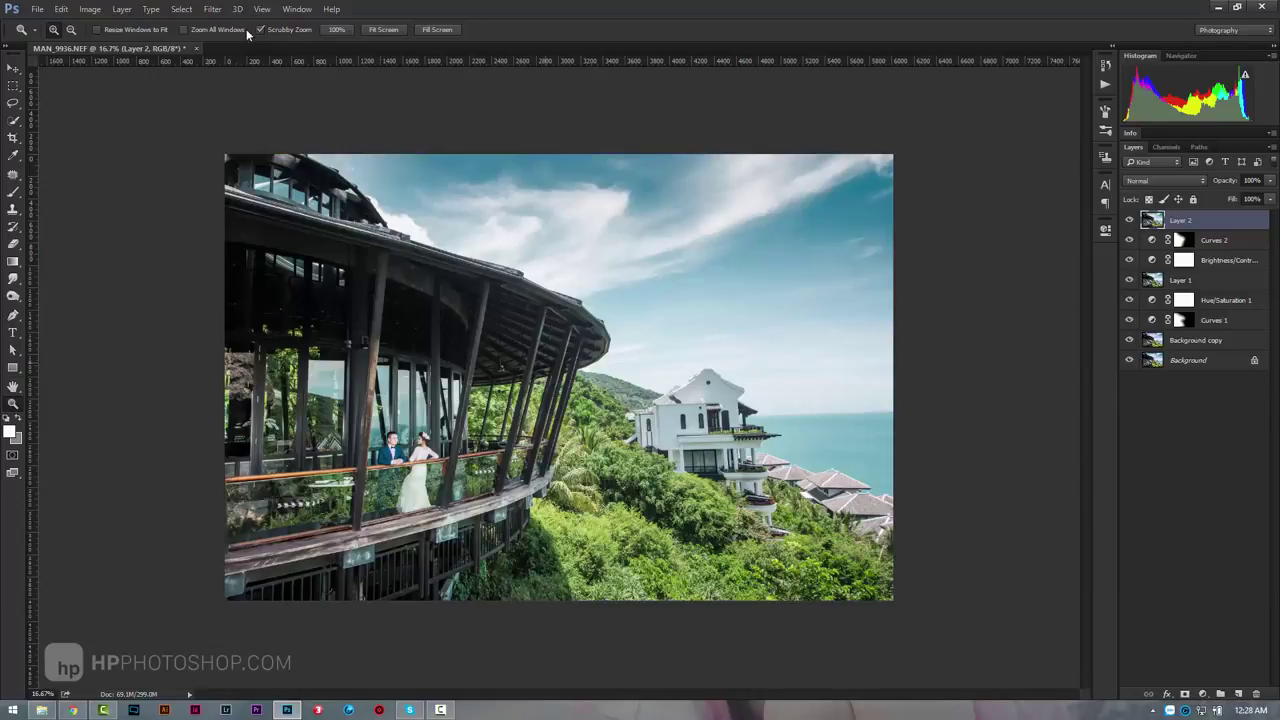
# Reapply High Pass to Layer 2 with an adjusted radius and blend it in Soft Light
pyautogui.click(212, 9)
pyautogui.click(411, 283)
pyautogui.moveTo(286, 299); pyautogui.dragTo(289, 299)
pyautogui.click(420, 117)
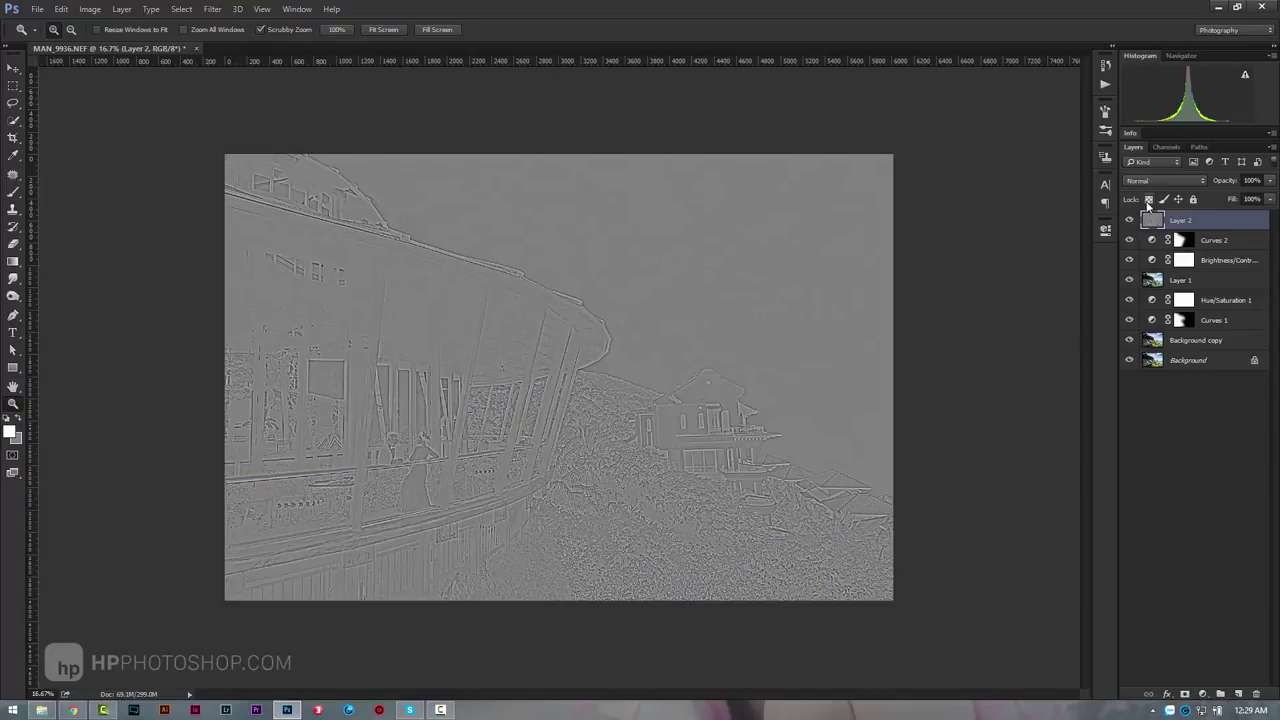
pyautogui.click(1162, 181)
pyautogui.click(1165, 324)
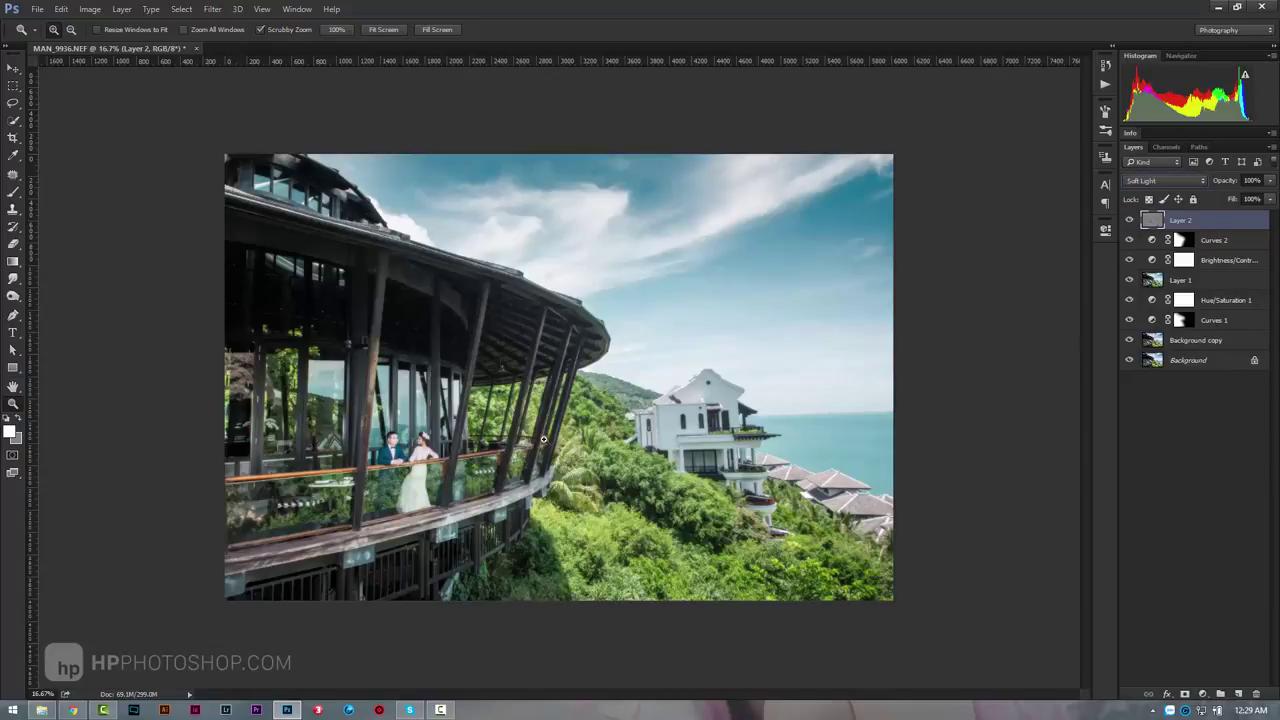
pyautogui.scroll(2, 606, 438)
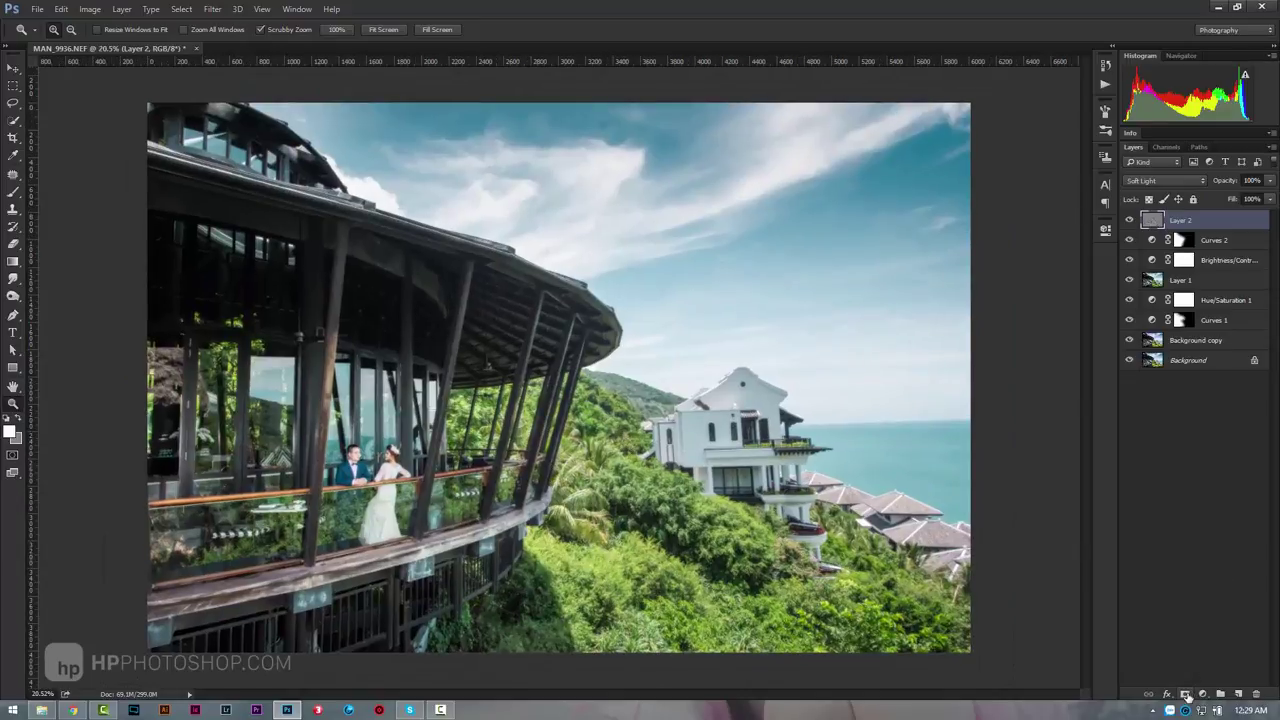
# Add a layer mask to Layer 2 and drag a radial gradient around the couple
pyautogui.click(1186, 694)
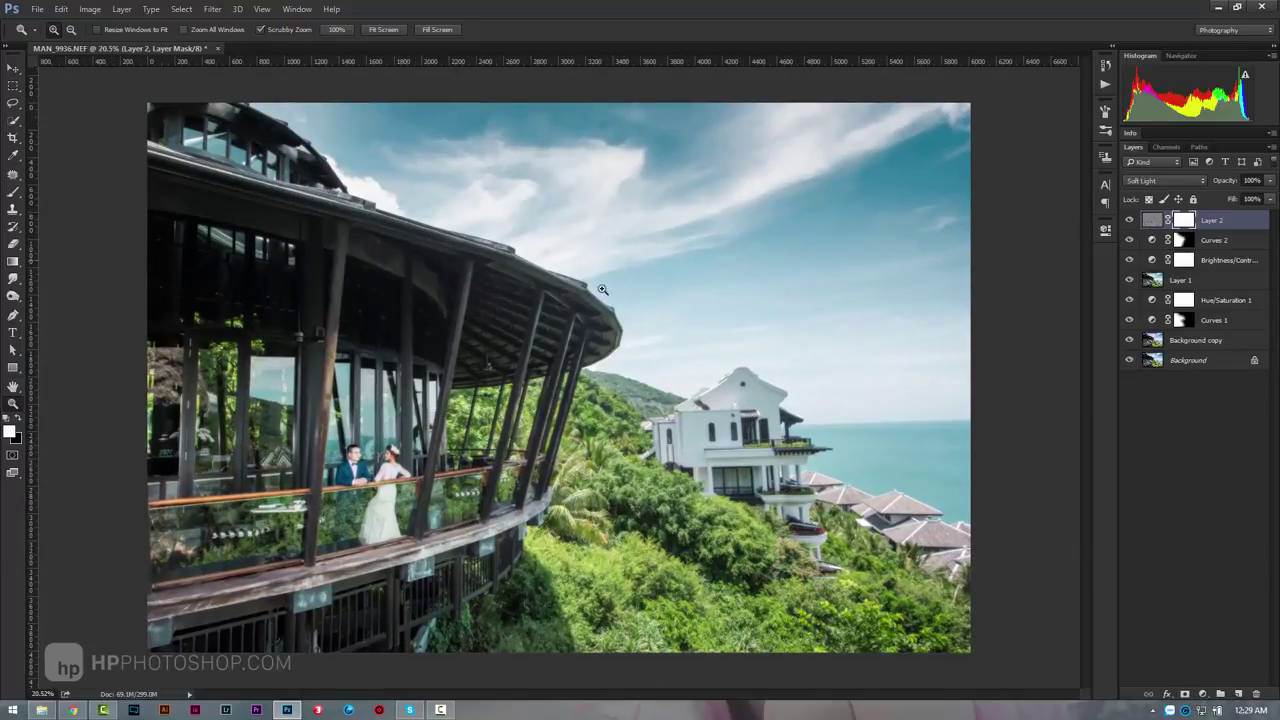
pyautogui.click(13, 261)
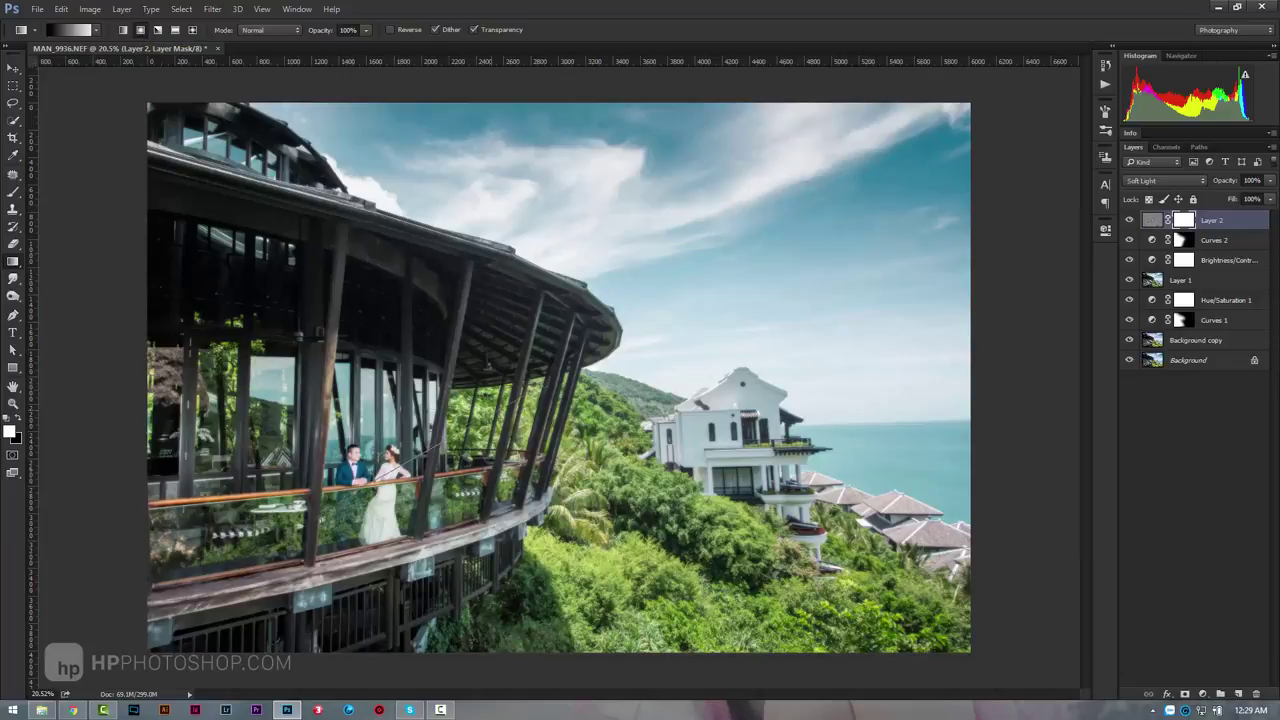
pyautogui.moveTo(390, 466); pyautogui.dragTo(440, 450)
pyautogui.press('l')
pyautogui.press('z')
pyautogui.moveTo(484, 412); pyautogui.dragTo(482, 340)
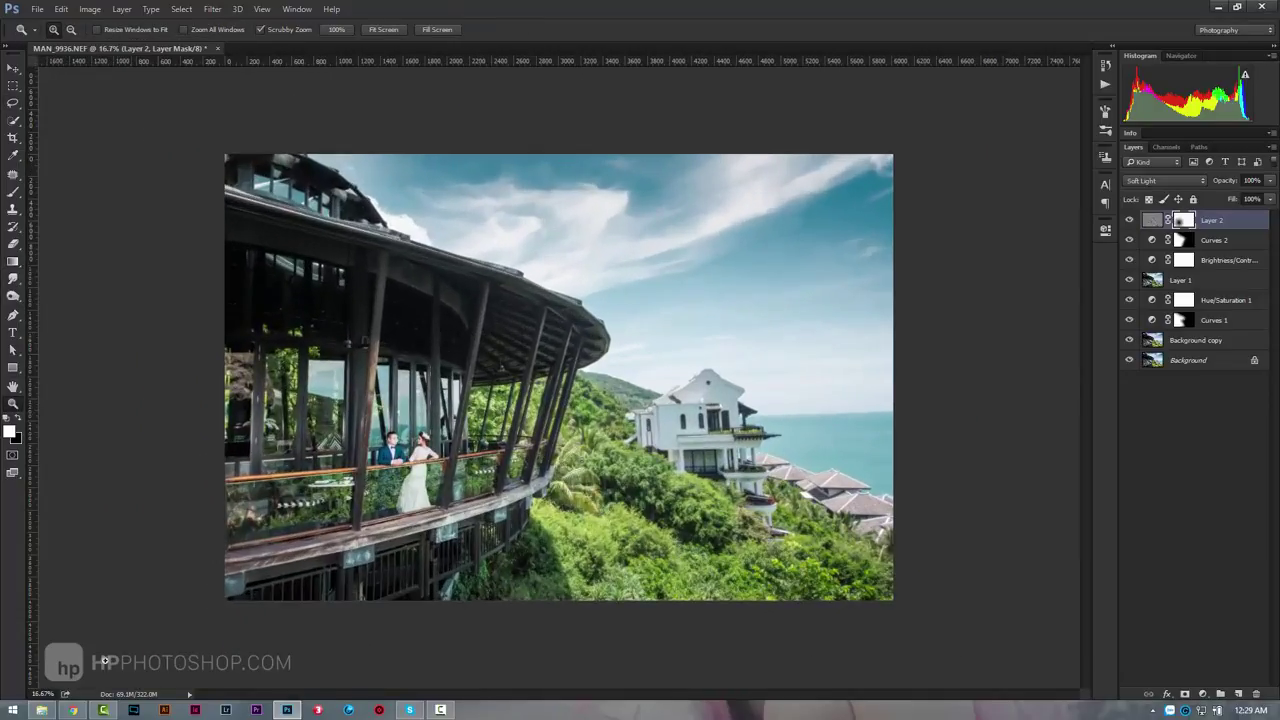
pyautogui.click(41, 710)
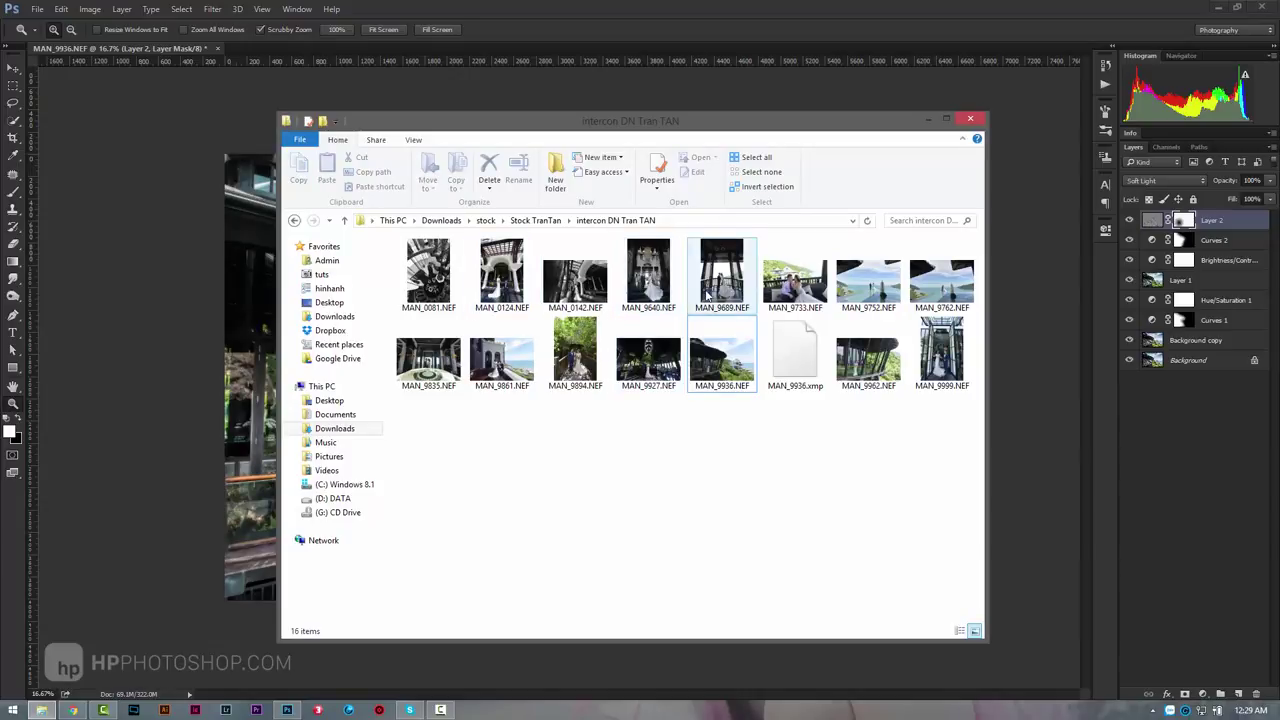
# Drag MAN_9640.NEF from File Explorer onto Photoshop to open it in Camera Raw
pyautogui.moveTo(707, 294); pyautogui.dragTo(732, 30)
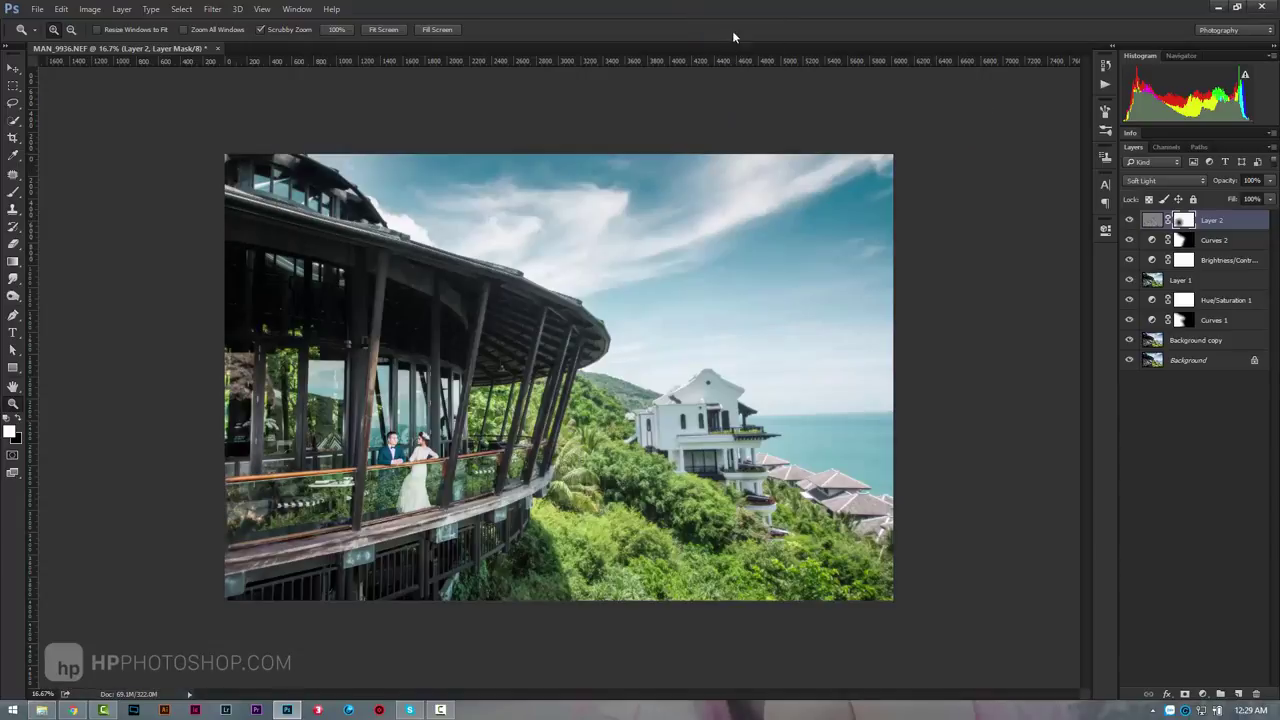
pyautogui.moveTo(530, 316); pyautogui.dragTo(529, 317)
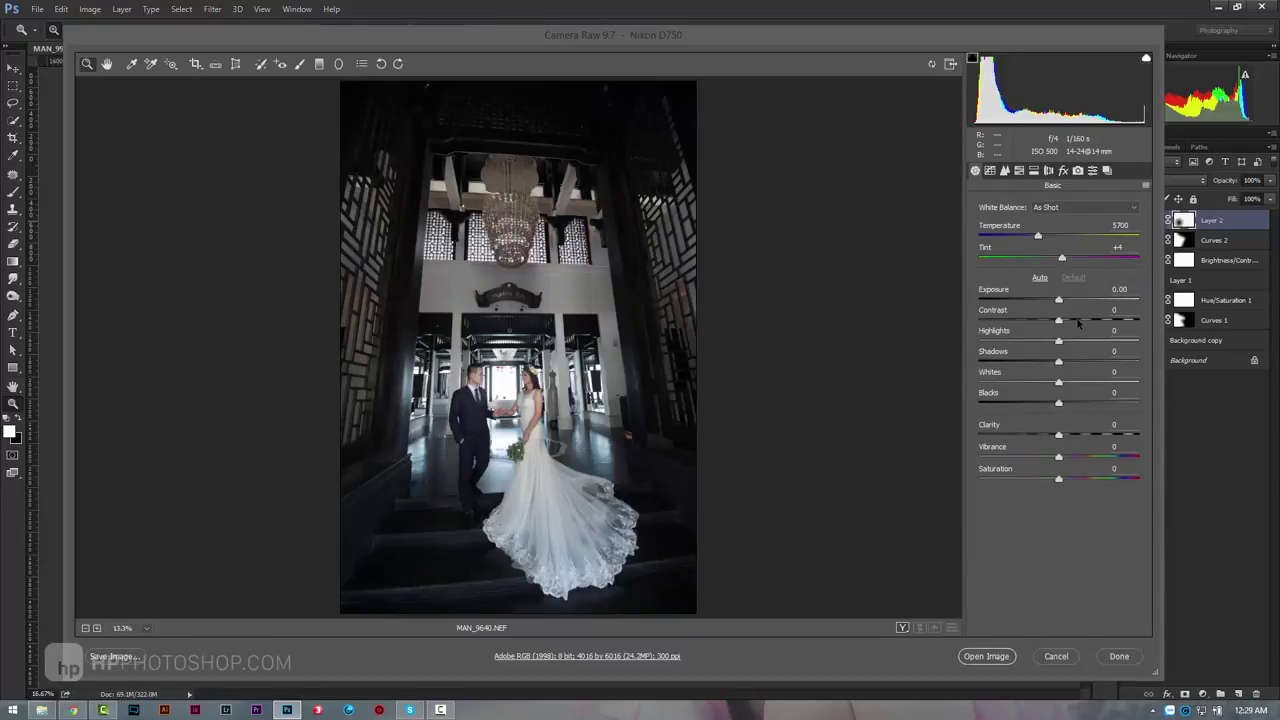
# Grade MAN_9640 with more exposure, contrast, shadows, whites and clarity, and lower highlights
pyautogui.moveTo(1059, 320)
pyautogui.mouseDown()
pyautogui.moveTo(1077, 320)
pyautogui.moveTo(1004, 341)
pyautogui.mouseUp()
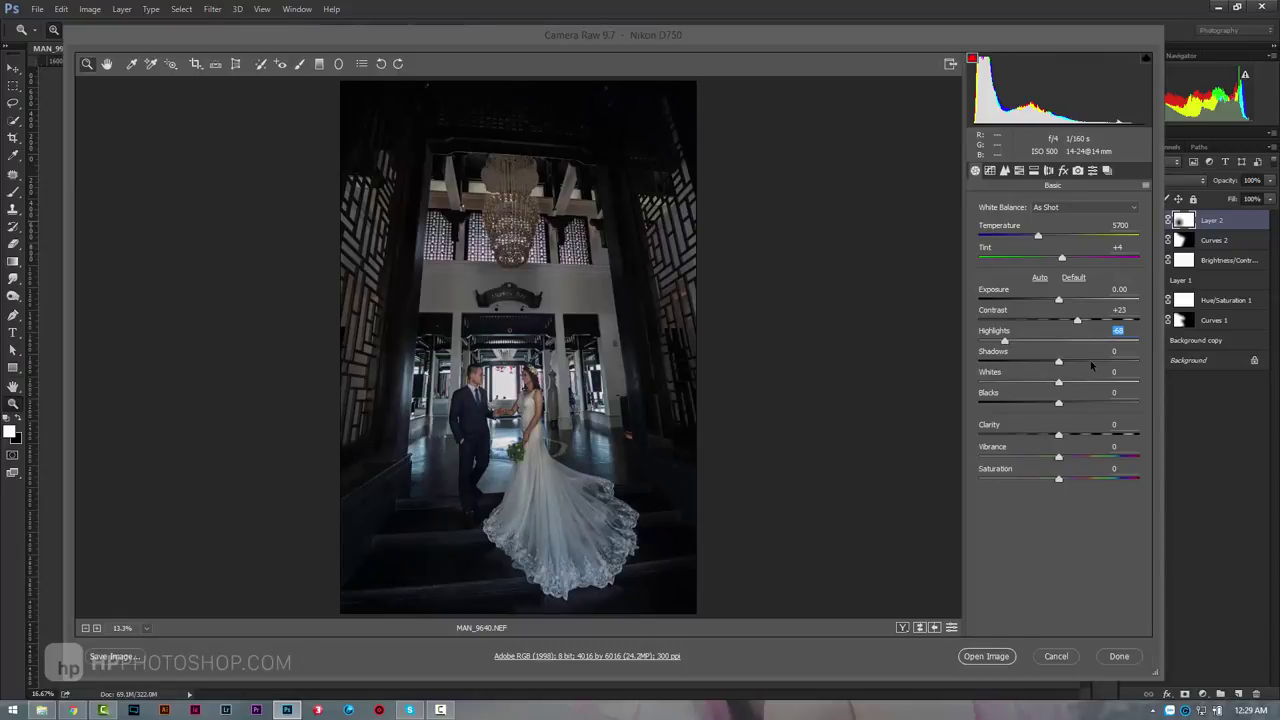
pyautogui.moveTo(1091, 361); pyautogui.dragTo(1104, 361)
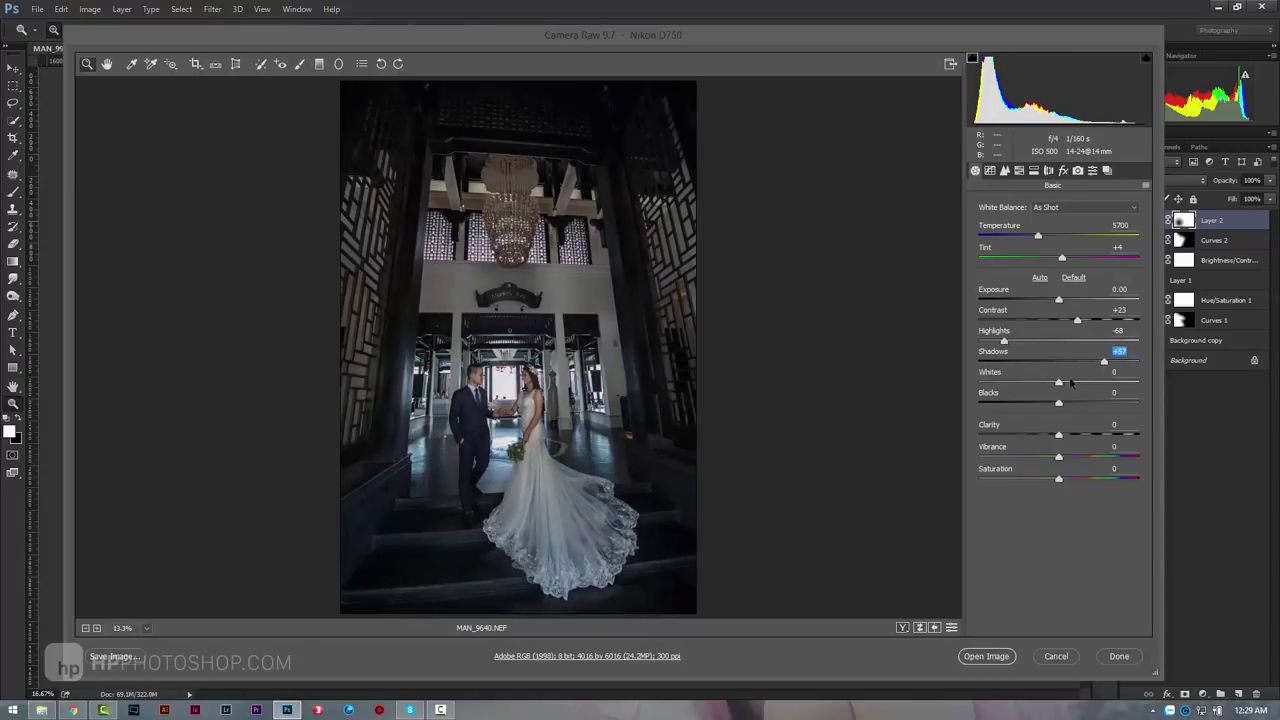
pyautogui.moveTo(1058, 383); pyautogui.dragTo(1084, 384)
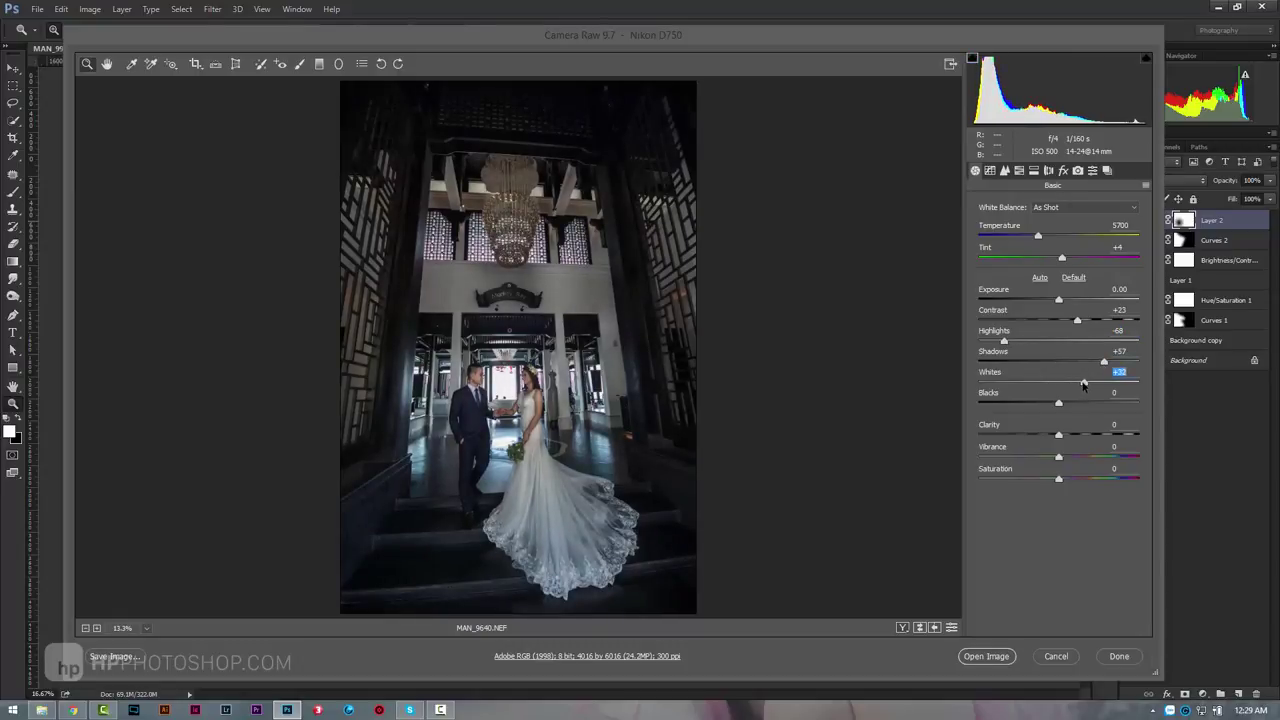
pyautogui.moveTo(1059, 300); pyautogui.dragTo(1071, 310)
pyautogui.moveTo(994, 342); pyautogui.dragTo(989, 342)
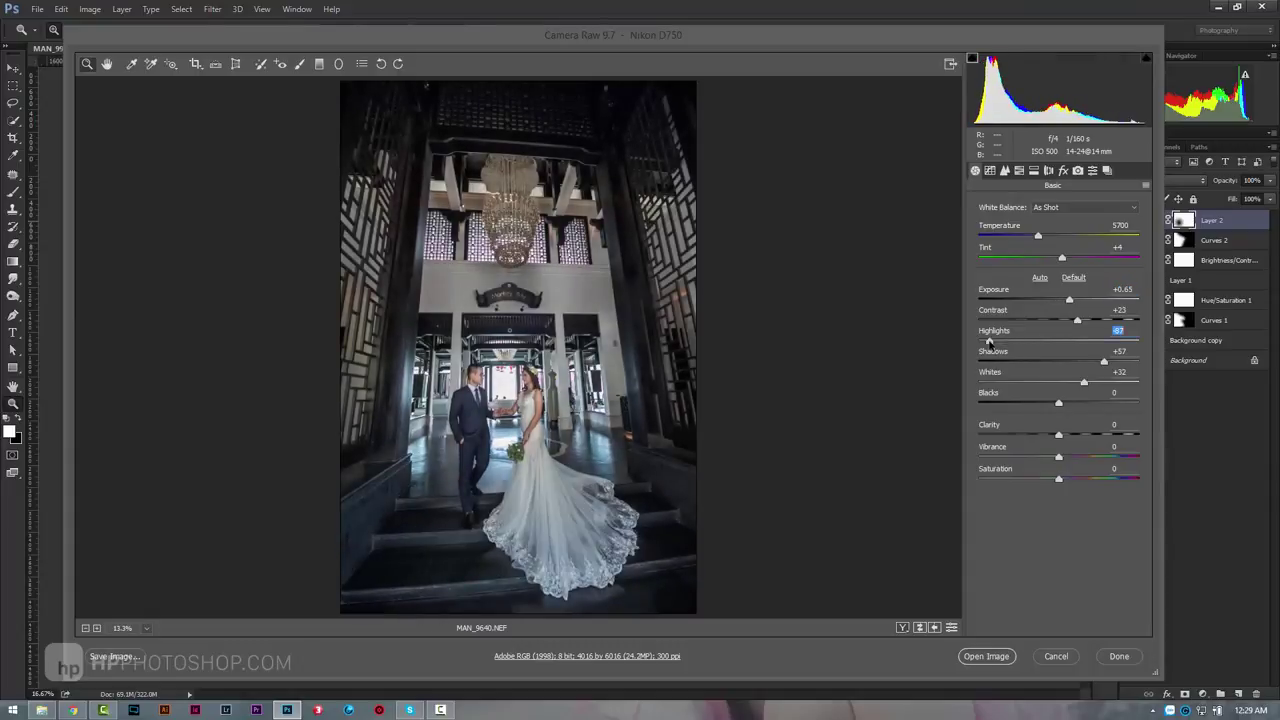
pyautogui.moveTo(1106, 363)
pyautogui.mouseDown()
pyautogui.moveTo(1121, 363)
pyautogui.moveTo(1098, 384)
pyautogui.mouseUp()
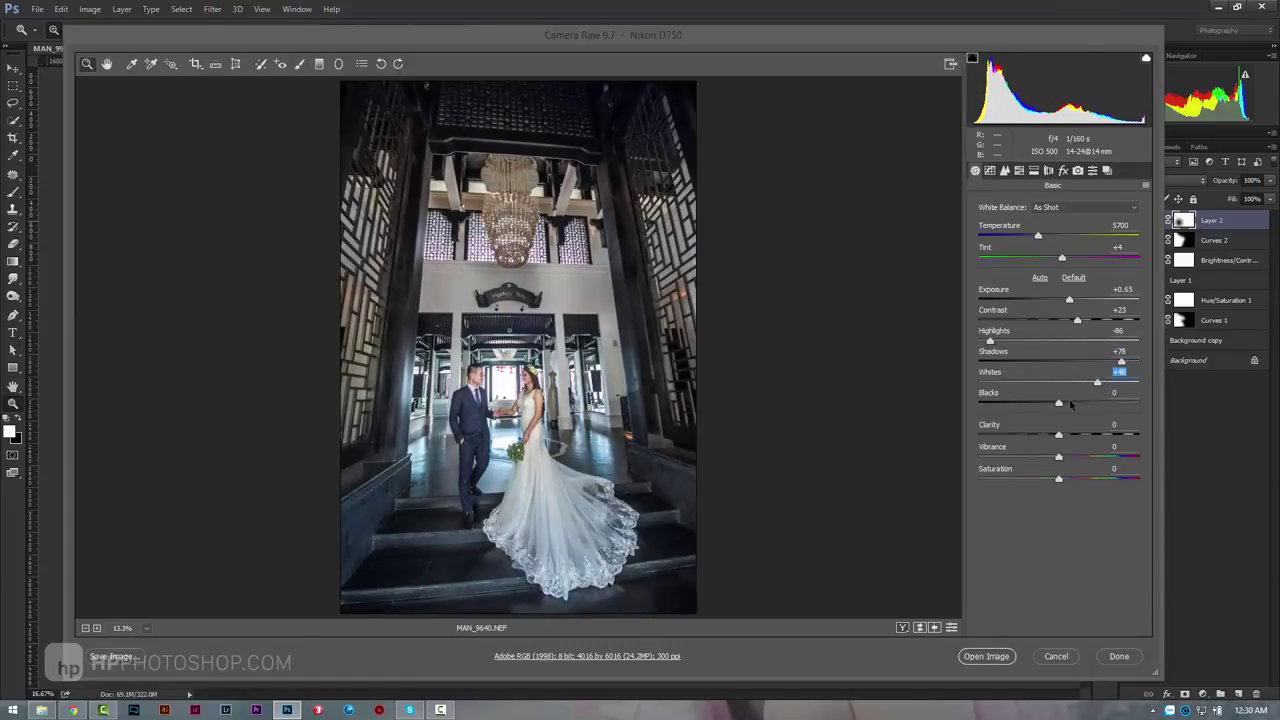
pyautogui.moveTo(1060, 405); pyautogui.dragTo(1066, 405)
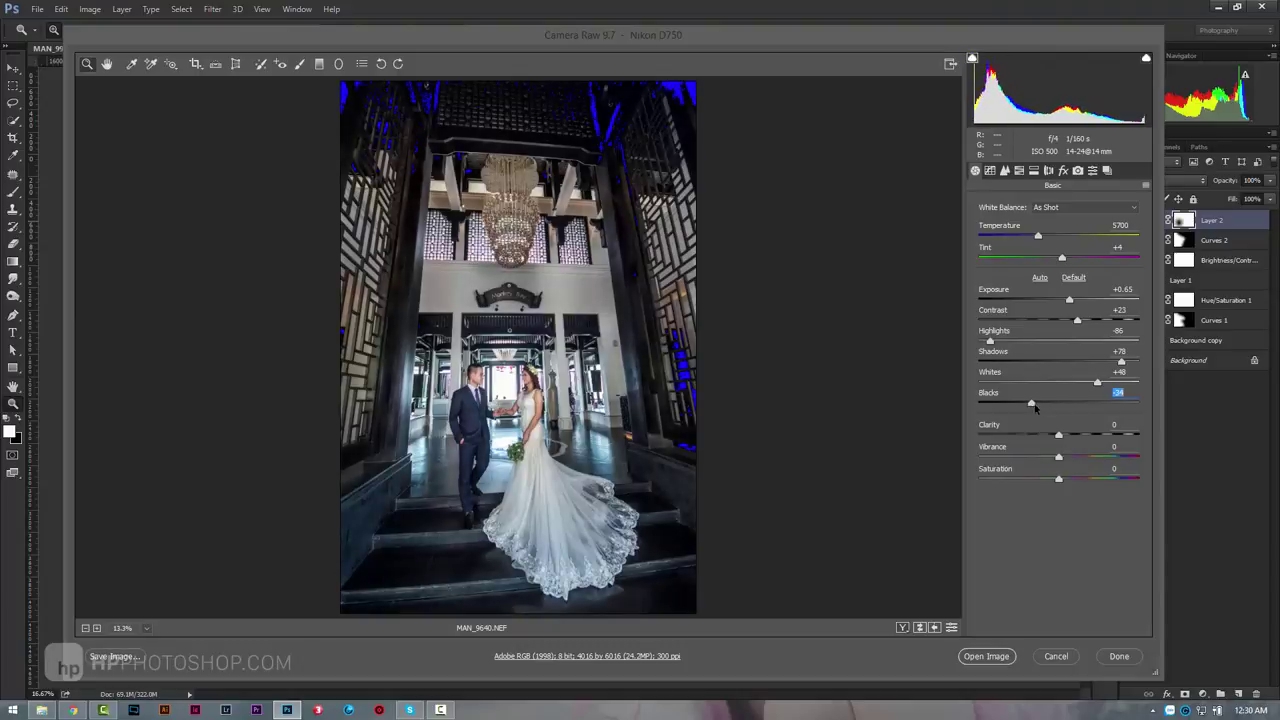
pyautogui.moveTo(1068, 435); pyautogui.dragTo(1079, 461)
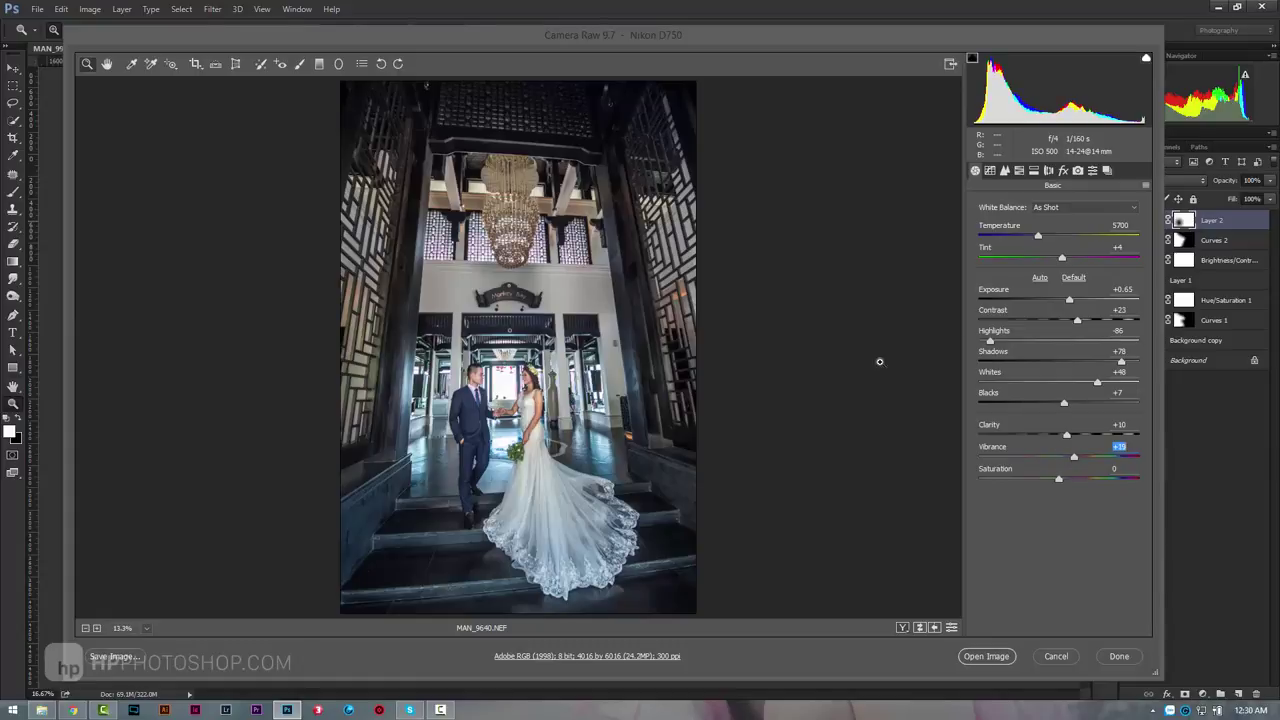
pyautogui.click(995, 660)
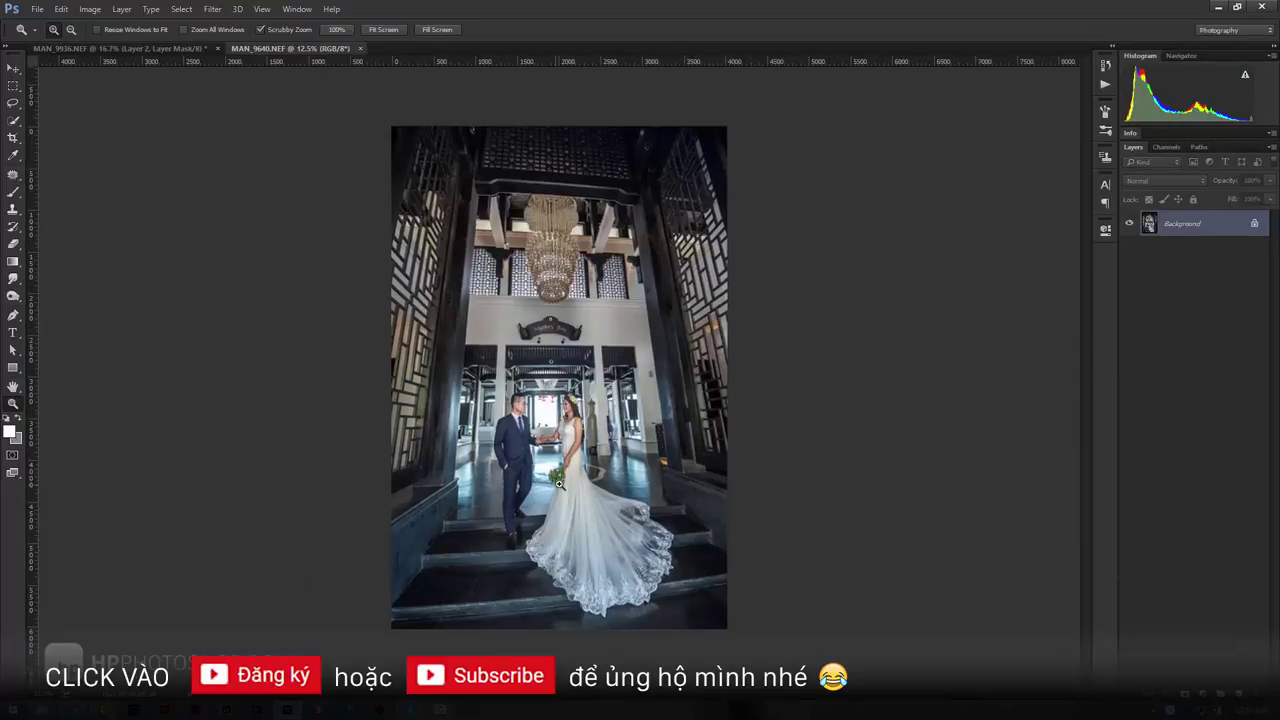
# Zoom in on the couple and dress in MAN_9640 and select the Burn Tool
pyautogui.click(552, 388)
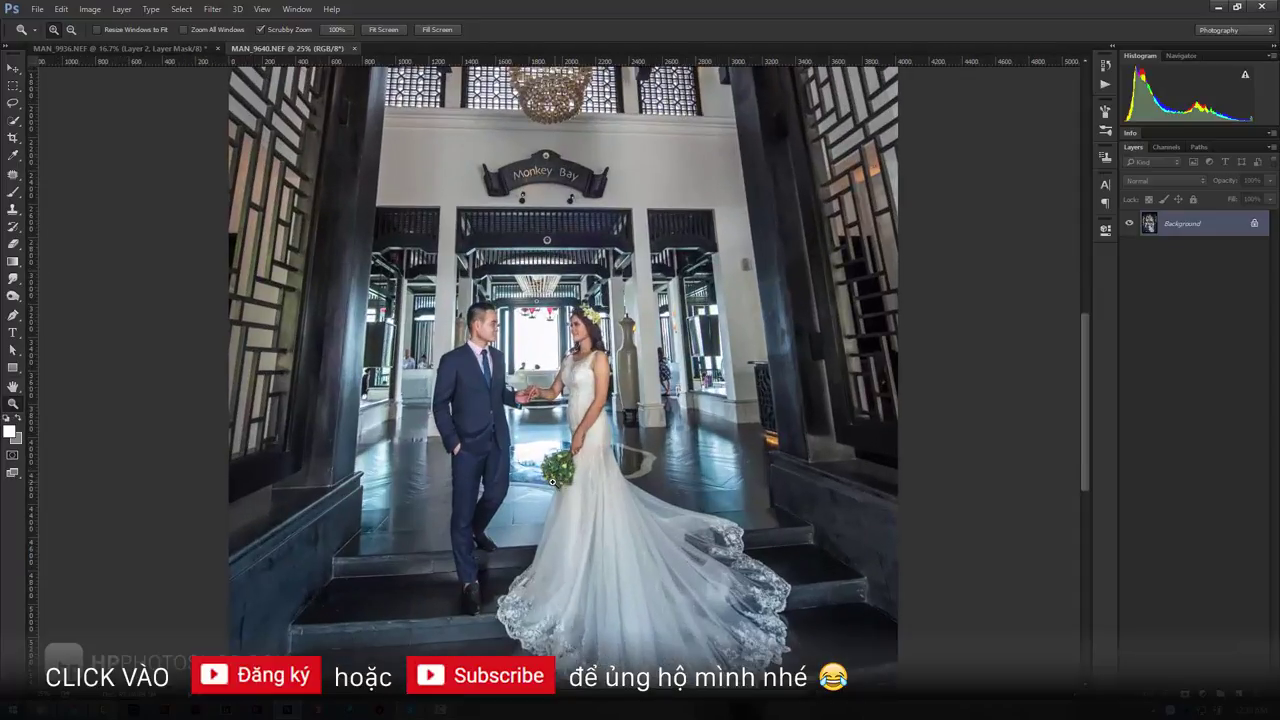
pyautogui.moveTo(455, 457); pyautogui.dragTo(425, 337)
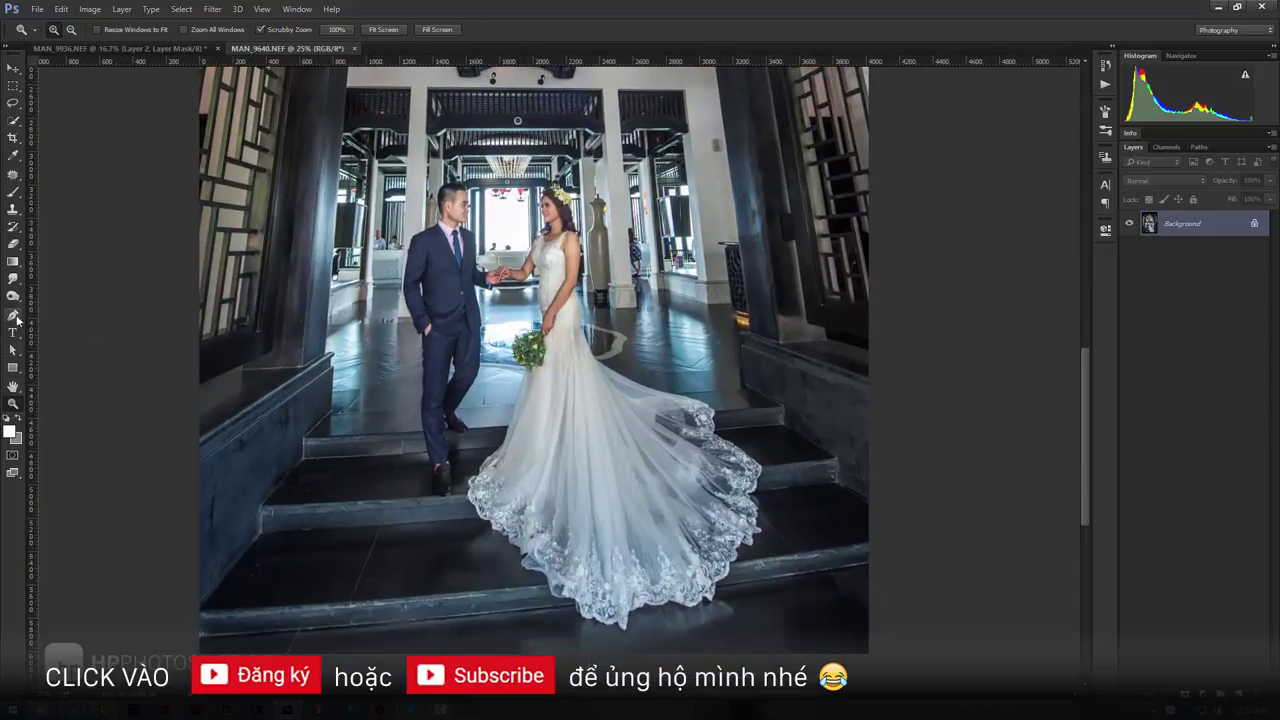
pyautogui.moveTo(13, 296); pyautogui.dragTo(52, 308)
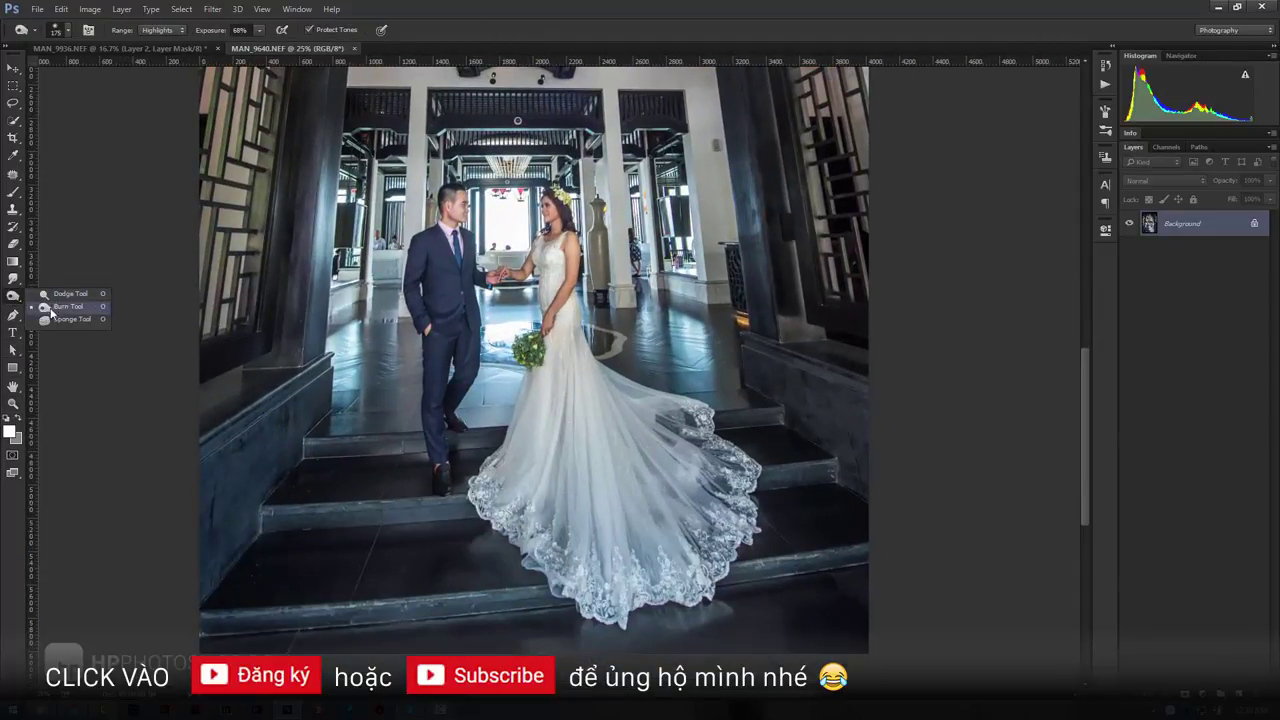
pyautogui.click(56, 309)
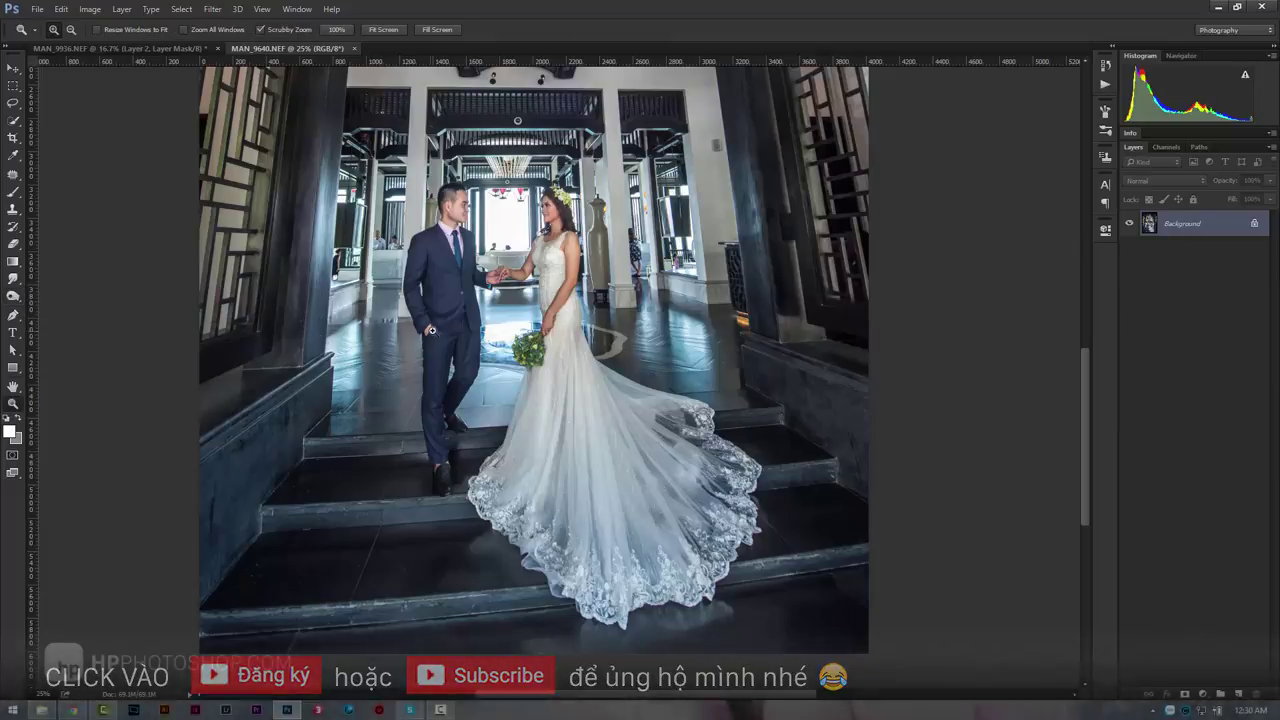
pyautogui.press('z')
pyautogui.keyDown('alt'); pyautogui.click(536, 330); pyautogui.keyUp('alt')
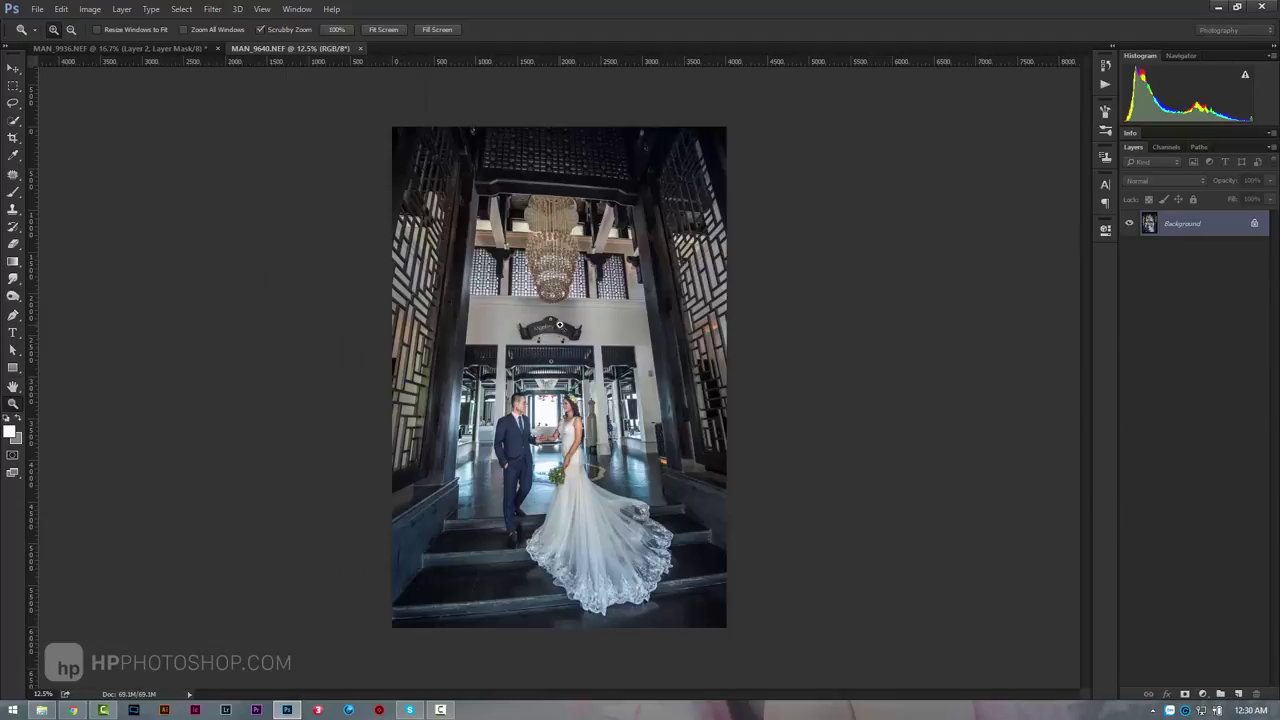
pyautogui.moveTo(566, 480)
pyautogui.mouseDown()
pyautogui.moveTo(582, 474)
pyautogui.moveTo(490, 304)
pyautogui.mouseUp()
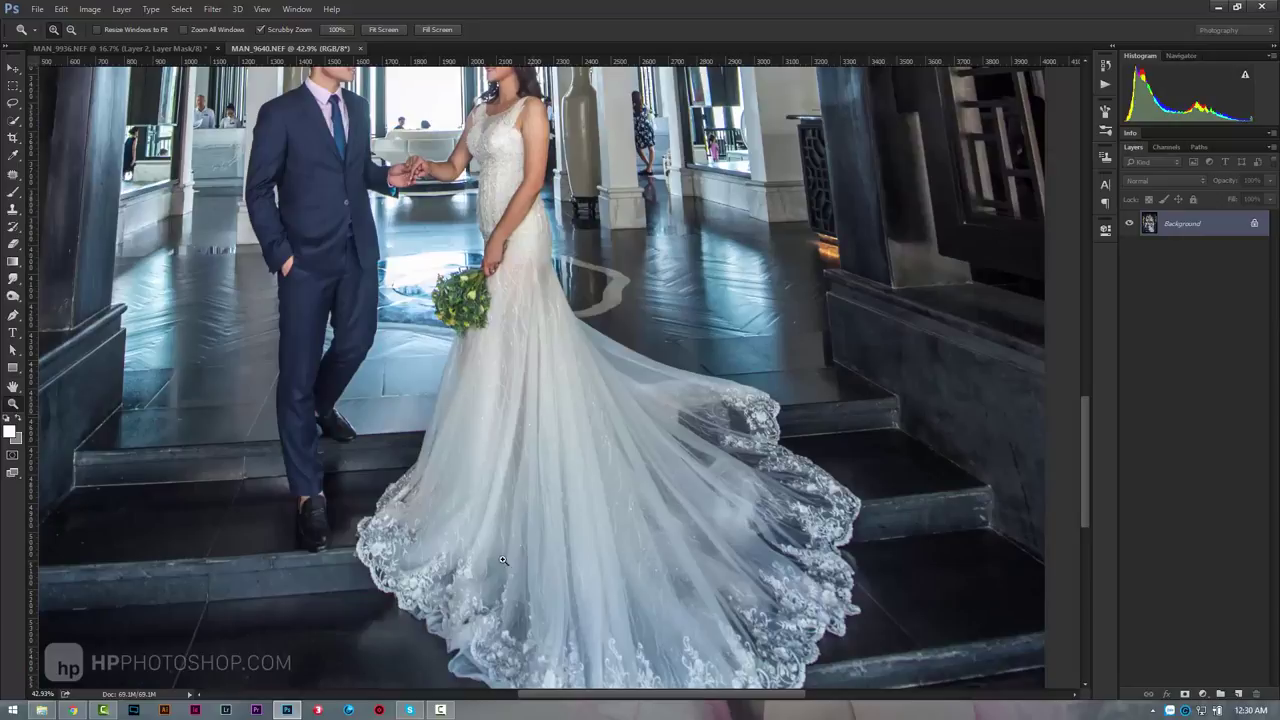
# Burn highlights on the bride's dress and veil with a smaller brush at 33% exposure
pyautogui.click(13, 296)
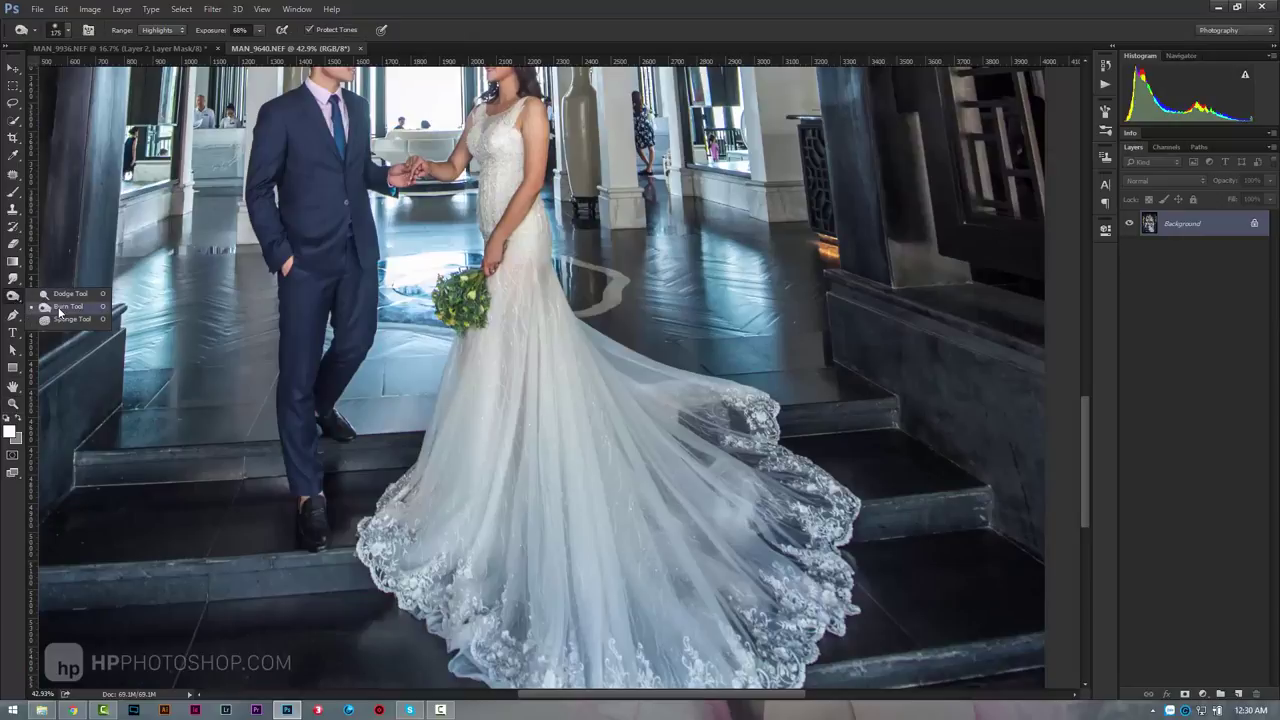
pyautogui.click(58, 313)
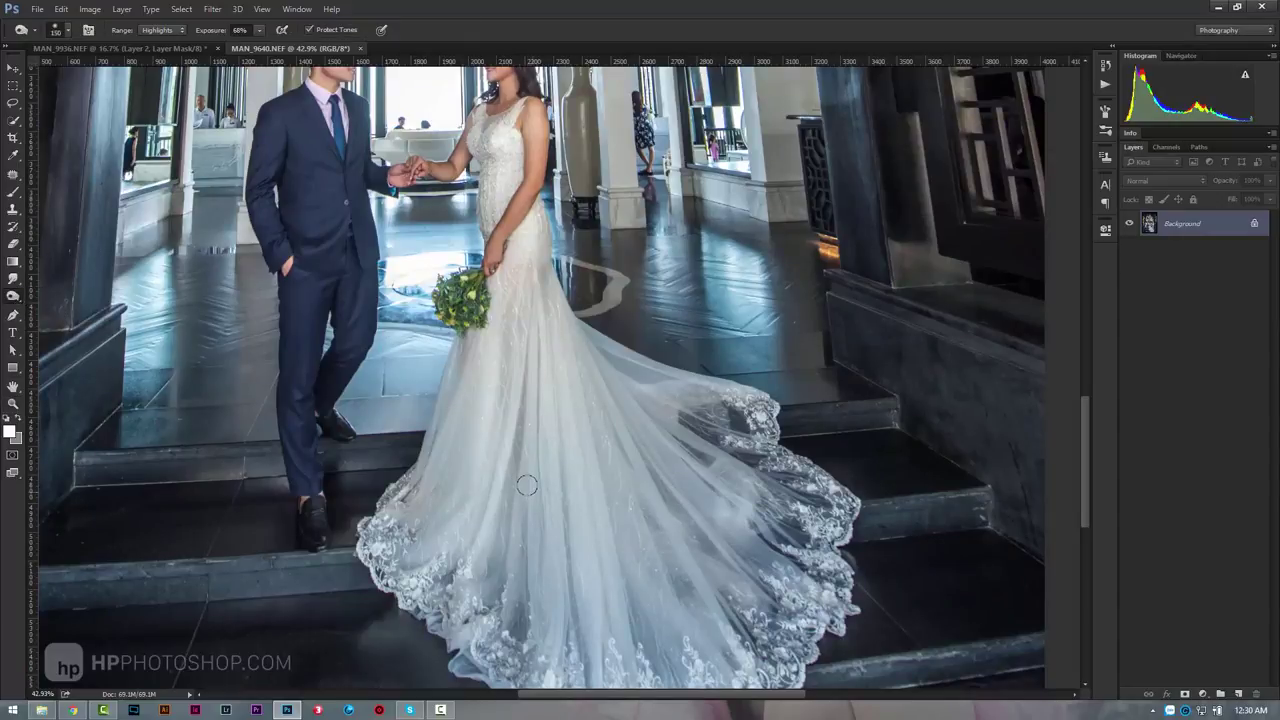
pyautogui.press('[')
pyautogui.press('[')
pyautogui.press('[')
pyautogui.press('[')
pyautogui.press('[')
pyautogui.moveTo(482, 601); pyautogui.dragTo(486, 594)
pyautogui.moveTo(238, 40); pyautogui.dragTo(192, 42)
pyautogui.moveTo(516, 455); pyautogui.dragTo(485, 634)
pyautogui.moveTo(629, 461); pyautogui.dragTo(684, 618)
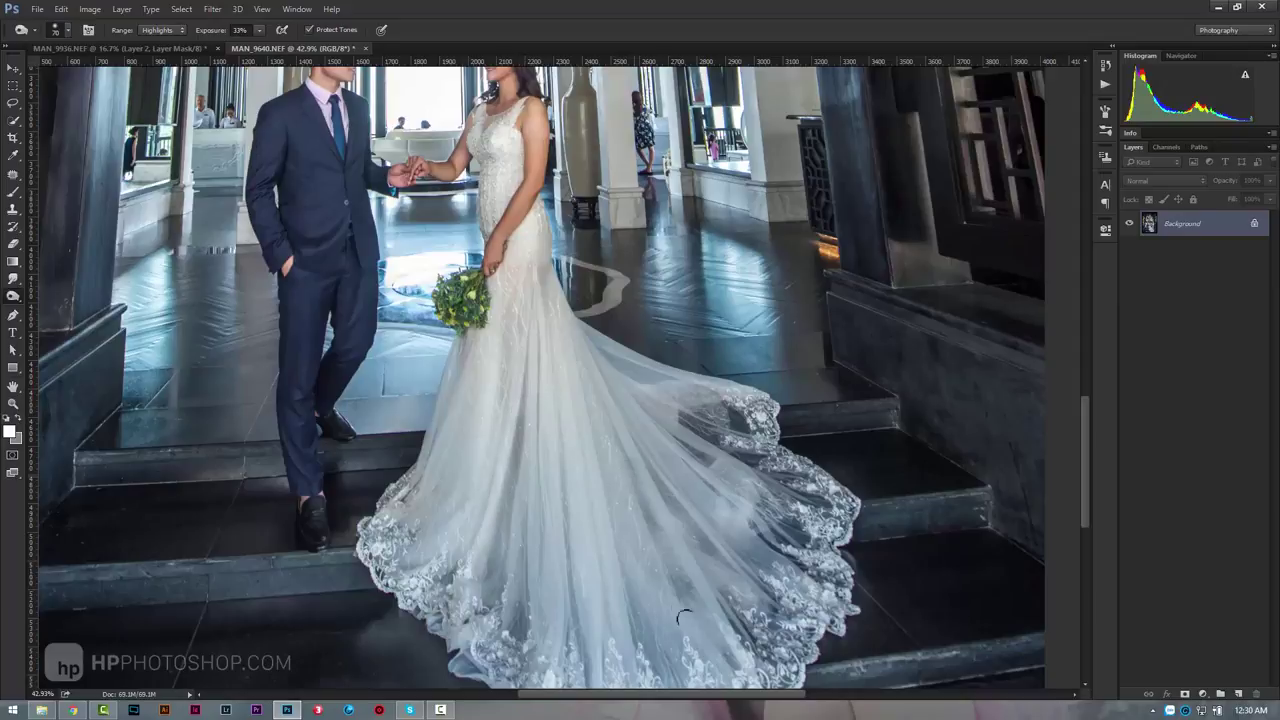
pyautogui.moveTo(599, 431); pyautogui.dragTo(661, 651)
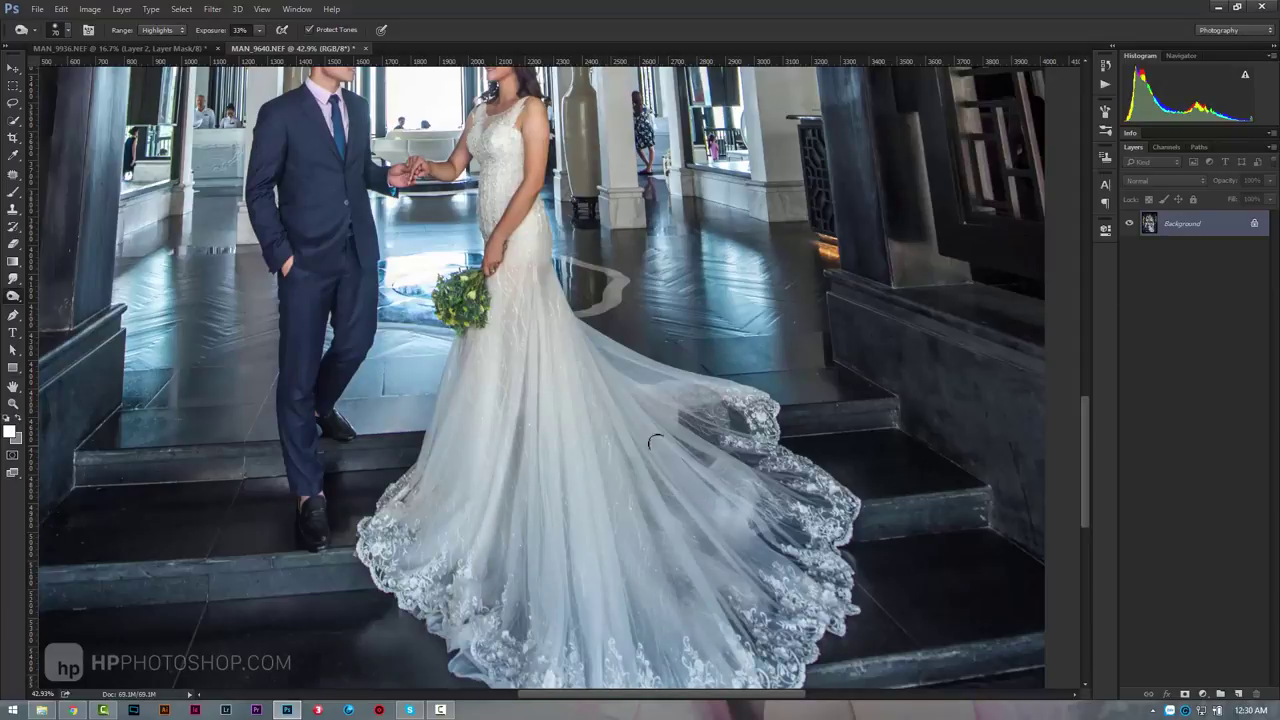
pyautogui.moveTo(690, 406); pyautogui.dragTo(625, 380)
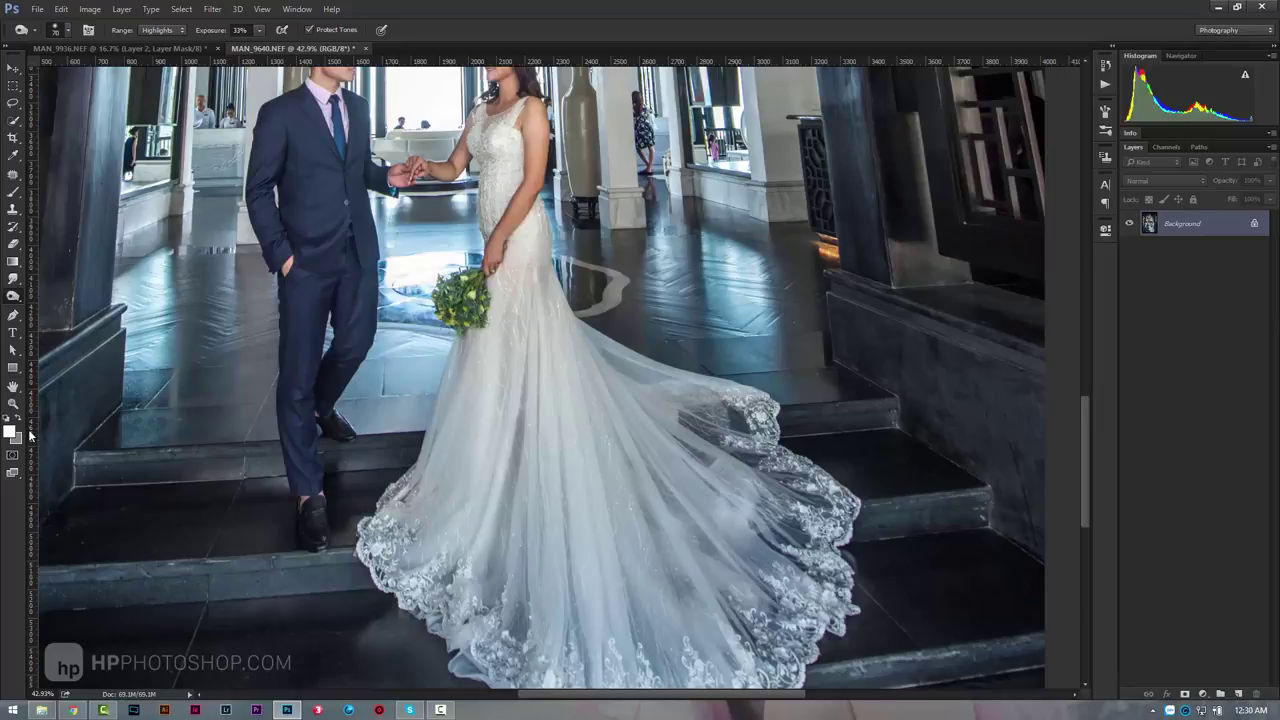
# Dodge vertical and diagonal strips across the dress train to brighten it
pyautogui.rightClick(13, 296)
pyautogui.click(60, 297)
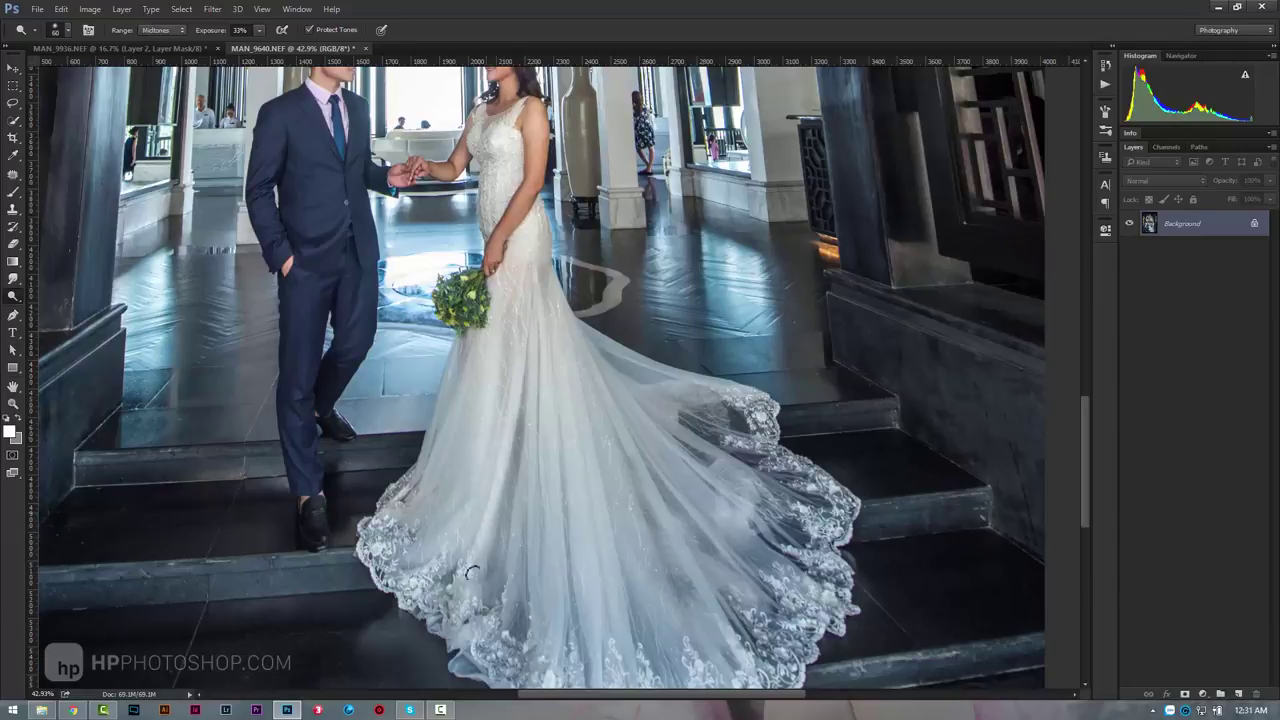
pyautogui.moveTo(541, 376); pyautogui.dragTo(542, 672)
pyautogui.moveTo(581, 404); pyautogui.dragTo(604, 690)
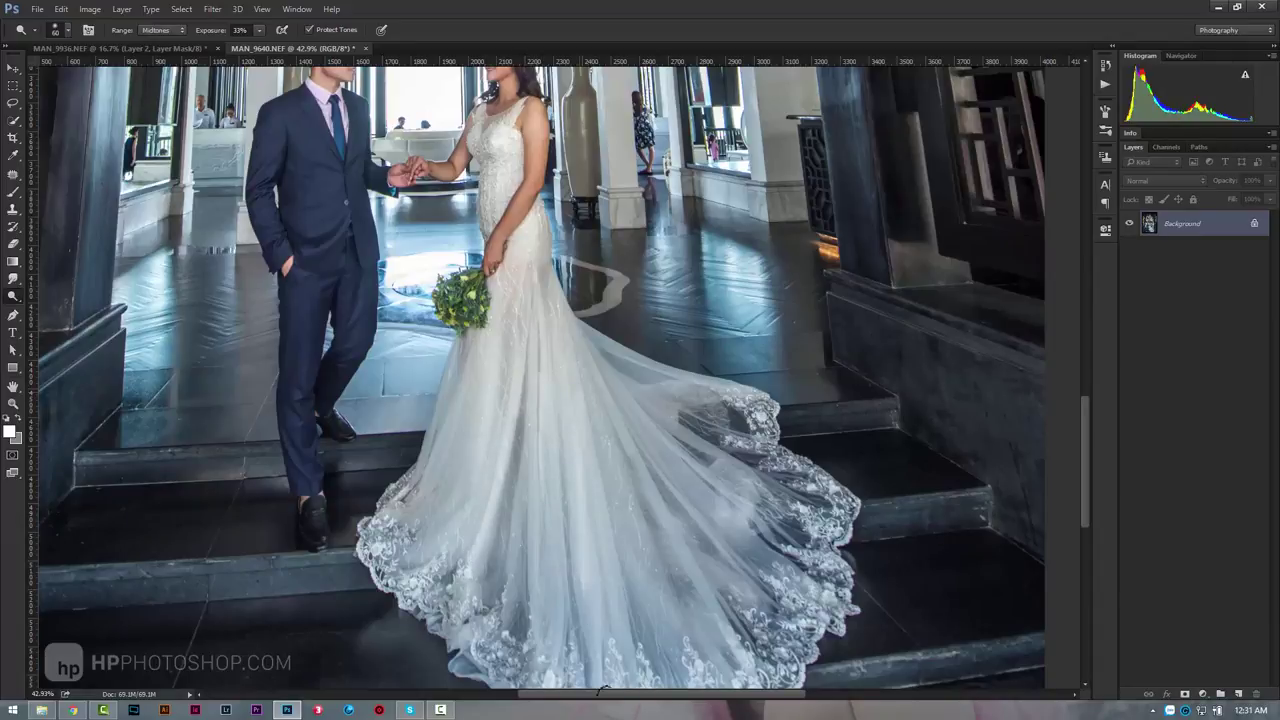
pyautogui.moveTo(561, 364)
pyautogui.mouseDown()
pyautogui.moveTo(616, 637)
pyautogui.moveTo(632, 650)
pyautogui.mouseUp()
pyautogui.moveTo(534, 323)
pyautogui.mouseDown()
pyautogui.moveTo(537, 586)
pyautogui.moveTo(564, 674)
pyautogui.mouseUp()
pyautogui.moveTo(548, 385); pyautogui.dragTo(568, 690)
pyautogui.moveTo(590, 345); pyautogui.dragTo(750, 694)
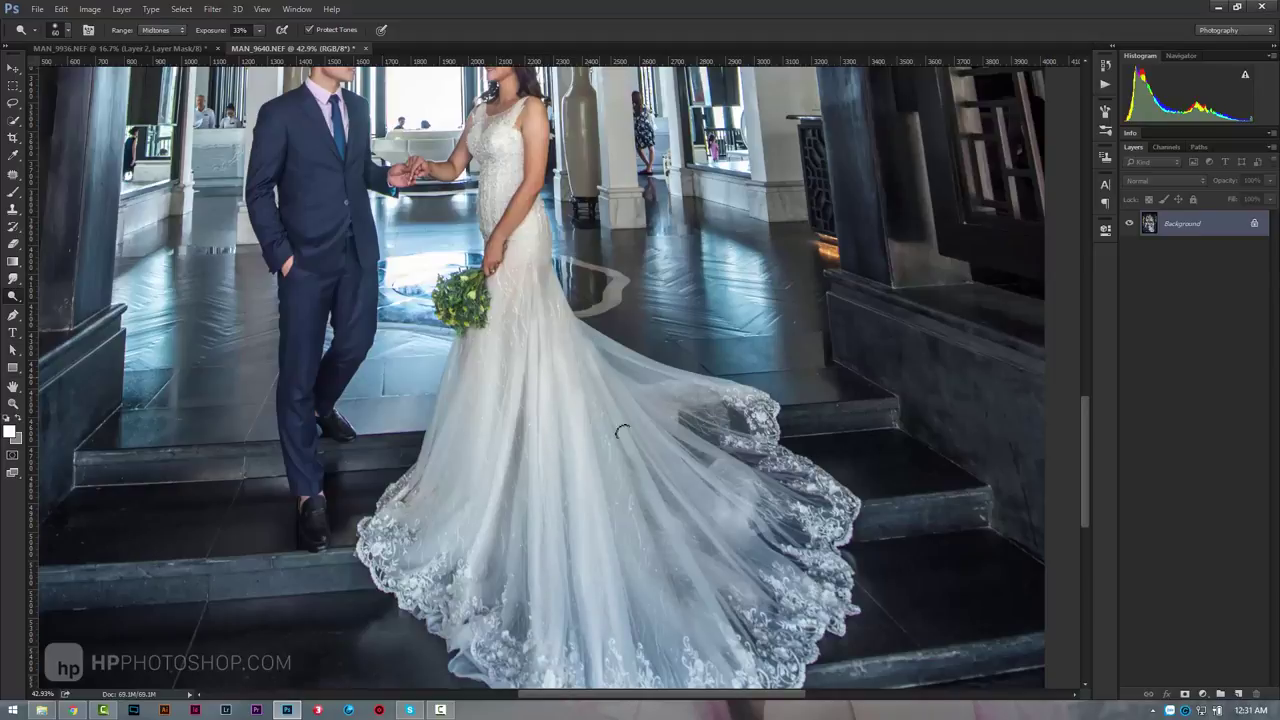
pyautogui.moveTo(605, 364); pyautogui.dragTo(697, 662)
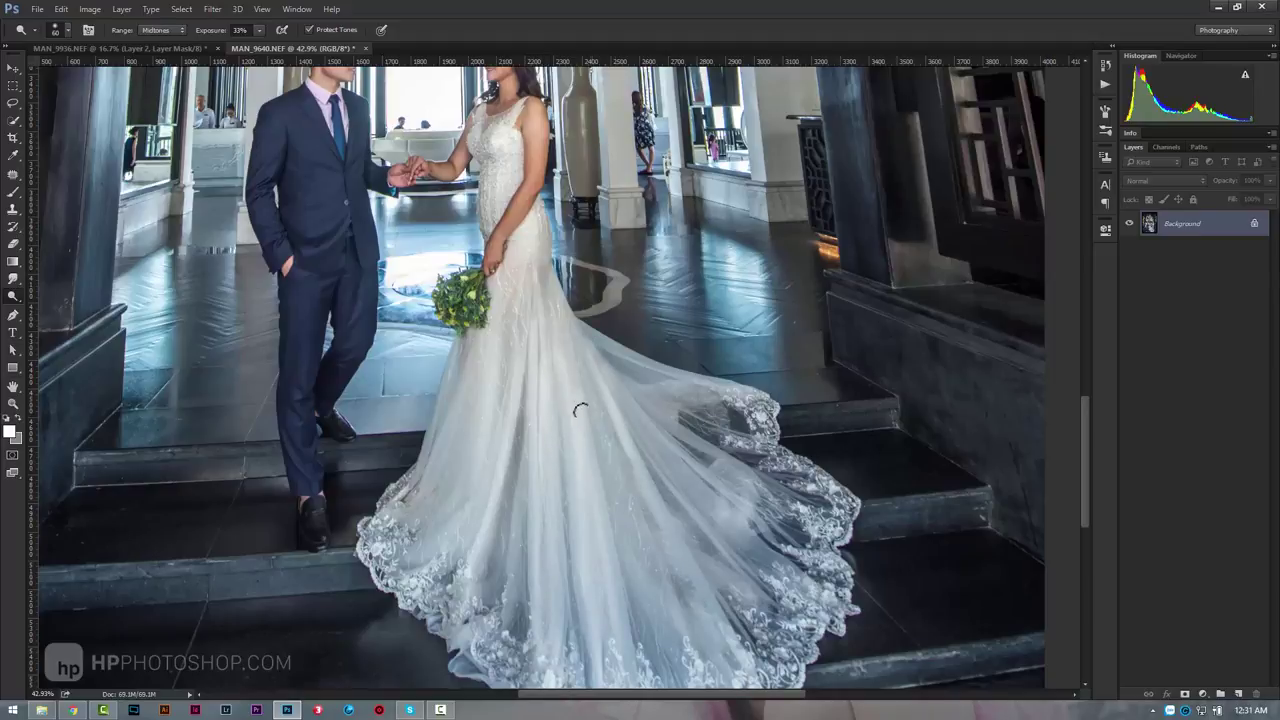
pyautogui.moveTo(604, 432); pyautogui.dragTo(709, 658)
pyautogui.moveTo(609, 402)
pyautogui.mouseDown()
pyautogui.moveTo(707, 613)
pyautogui.moveTo(742, 642)
pyautogui.moveTo(619, 392)
pyautogui.moveTo(835, 616)
pyautogui.mouseUp()
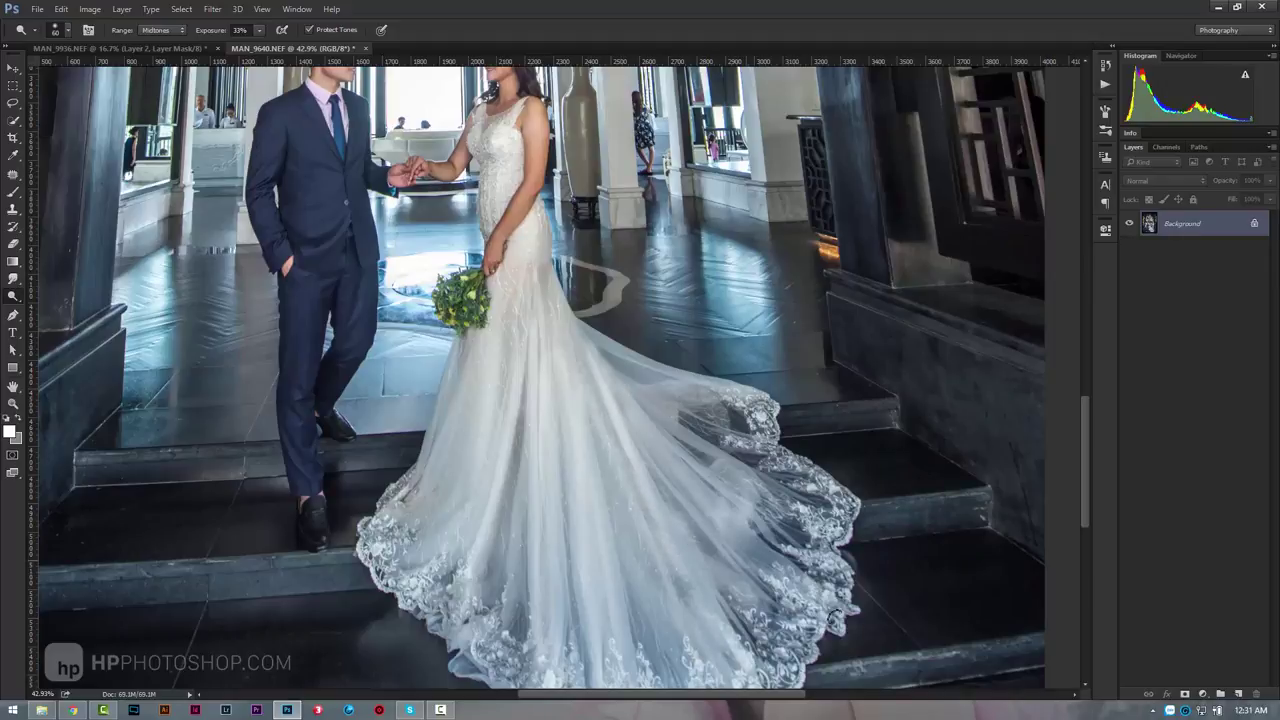
# Zoom around the dress and bouquet to review the toned gown
pyautogui.press('z')
pyautogui.hotkey('ctrl', '-')
pyautogui.hotkey('ctrl', '-')
pyautogui.hotkey('ctrl', '-')
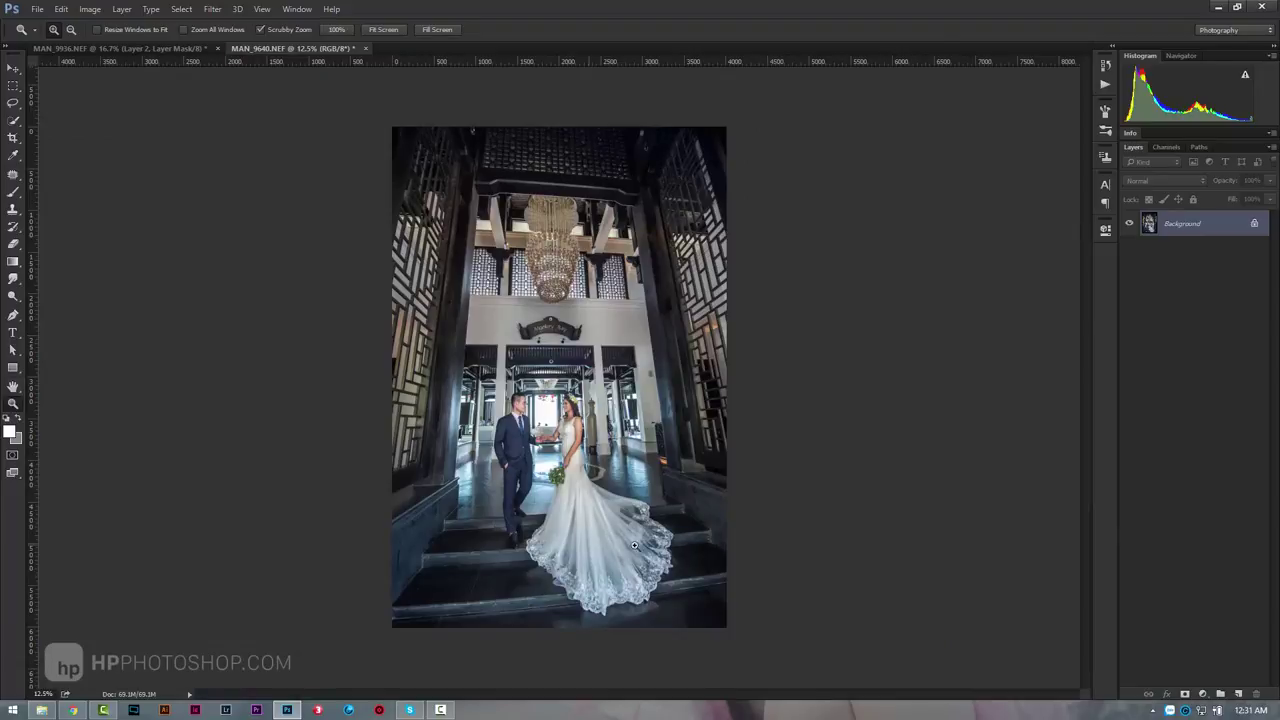
pyautogui.moveTo(634, 545); pyautogui.dragTo(720, 545)
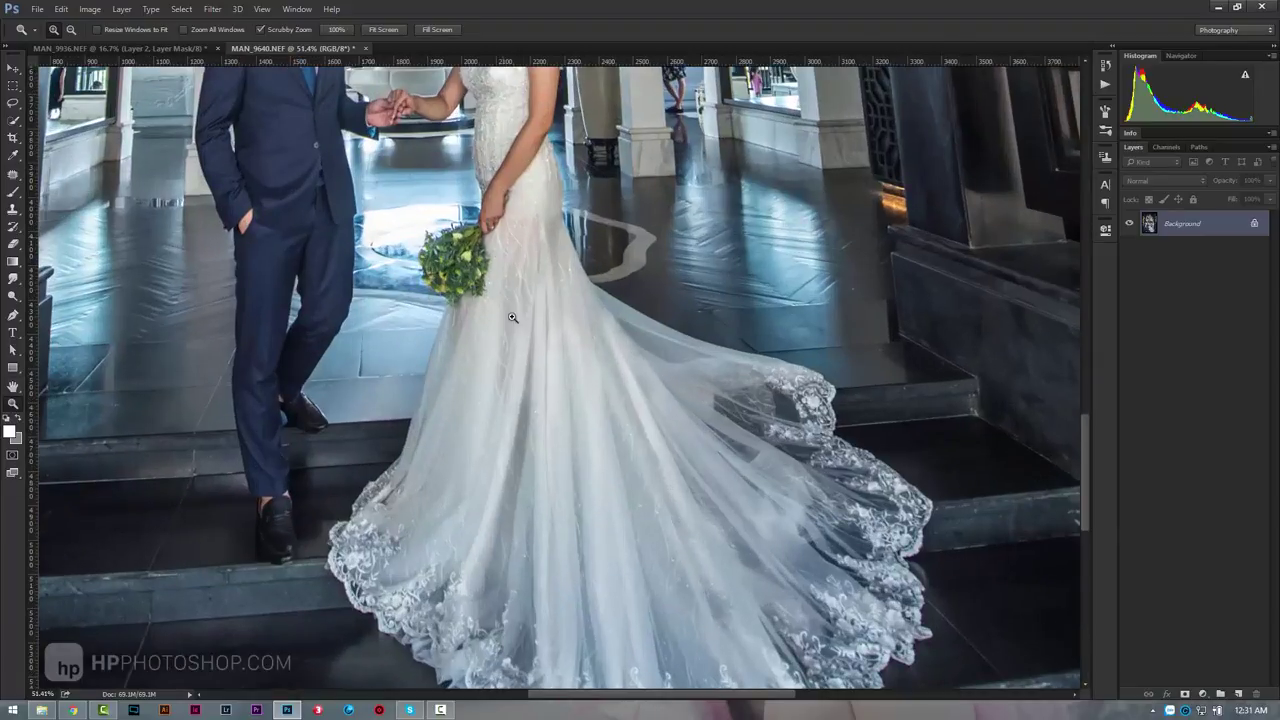
pyautogui.moveTo(512, 317)
pyautogui.mouseDown()
pyautogui.moveTo(578, 297)
pyautogui.moveTo(532, 375)
pyautogui.mouseUp()
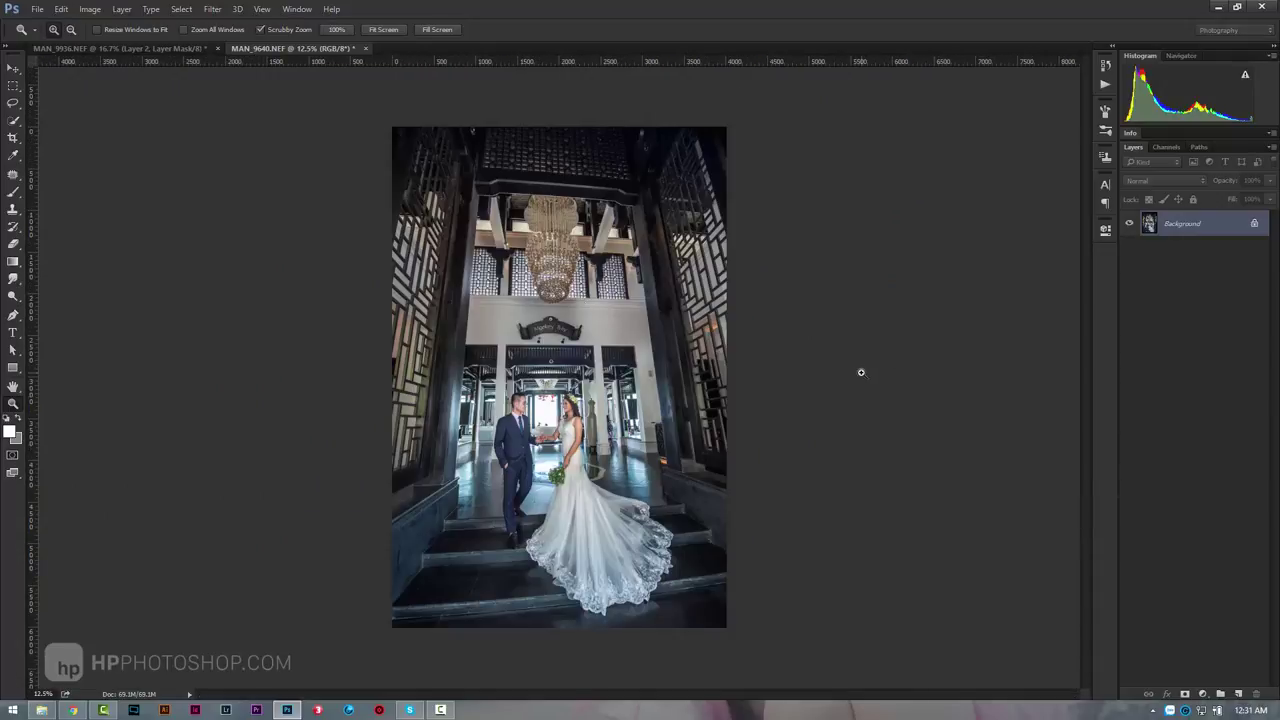
# Duplicate MAN_9640's background, reapply High Pass, and blend Layer 1 in Soft Light
pyautogui.hotkey('ctrl', 'j')
pyautogui.click(212, 9)
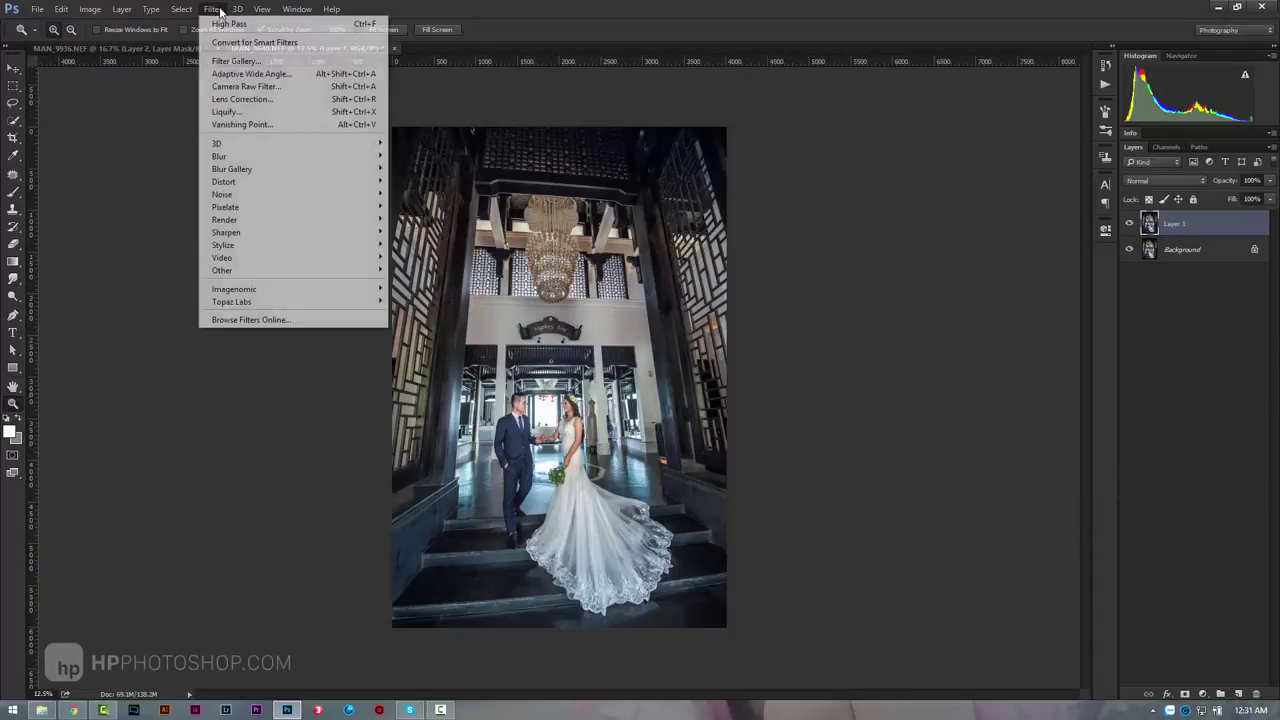
pyautogui.click(250, 23)
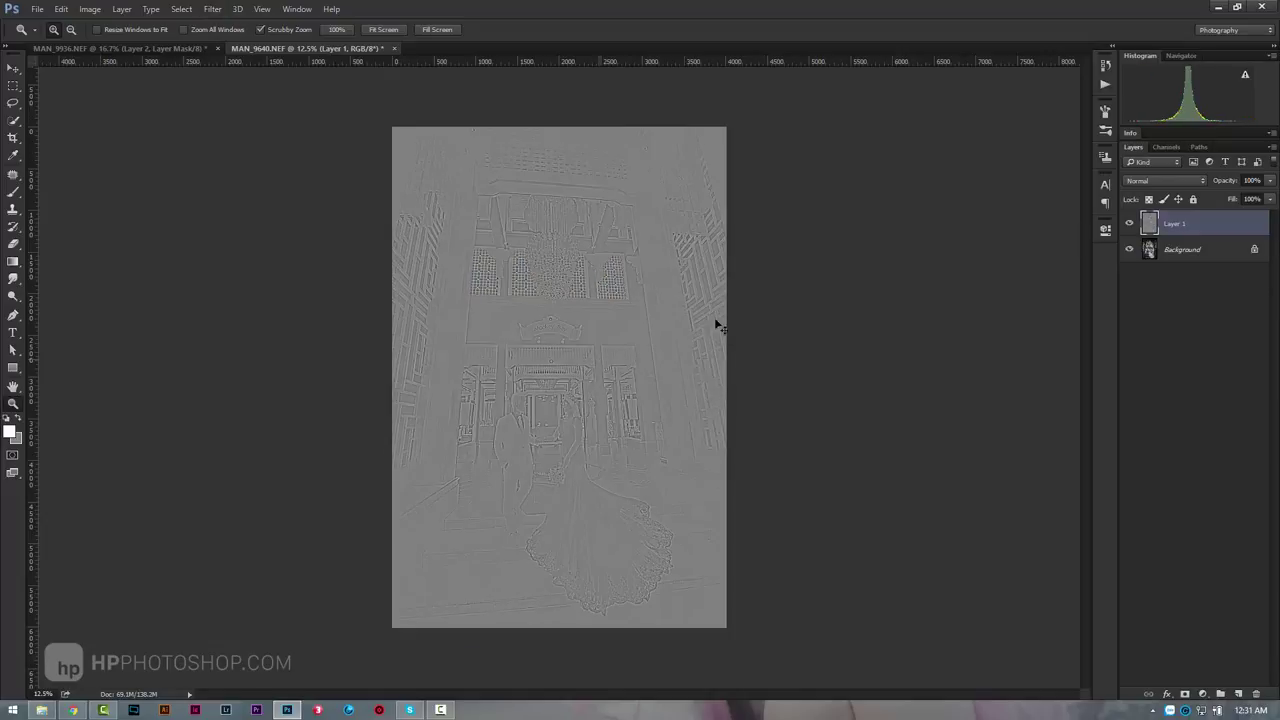
pyautogui.click(1160, 181)
pyautogui.click(1160, 319)
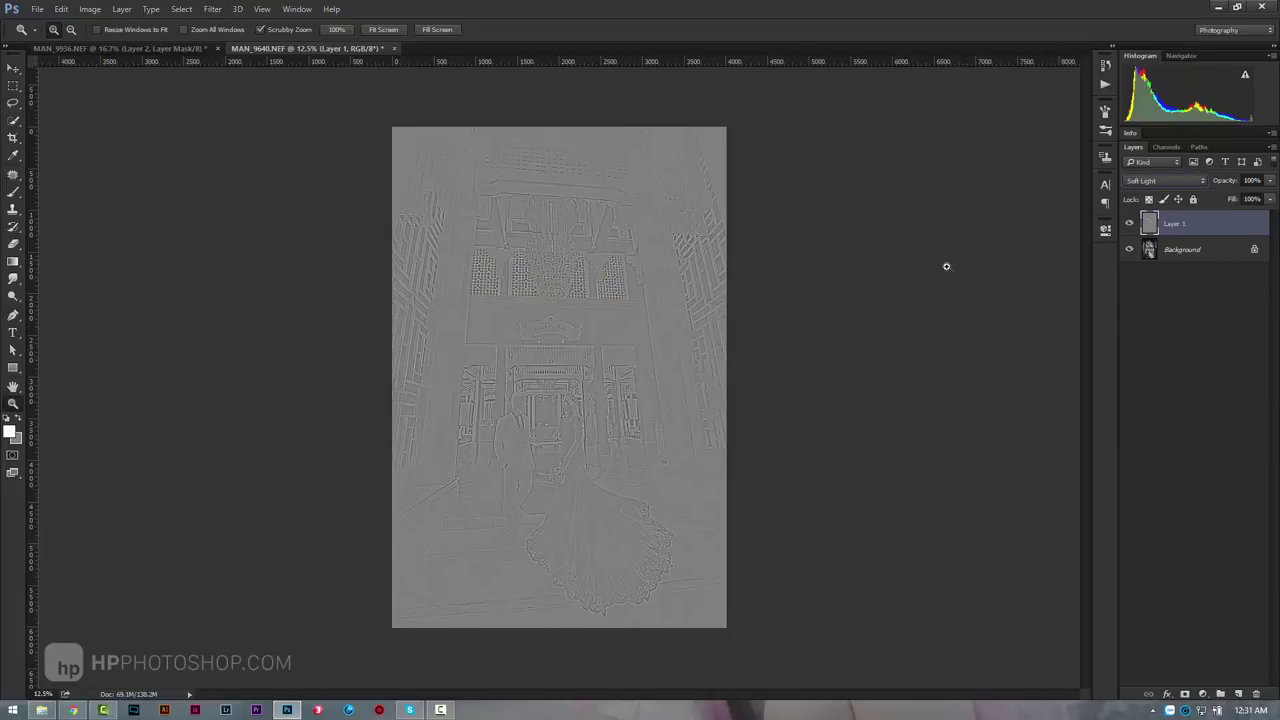
pyautogui.moveTo(541, 484)
pyautogui.mouseDown()
pyautogui.moveTo(590, 348)
pyautogui.moveTo(557, 314)
pyautogui.mouseUp()
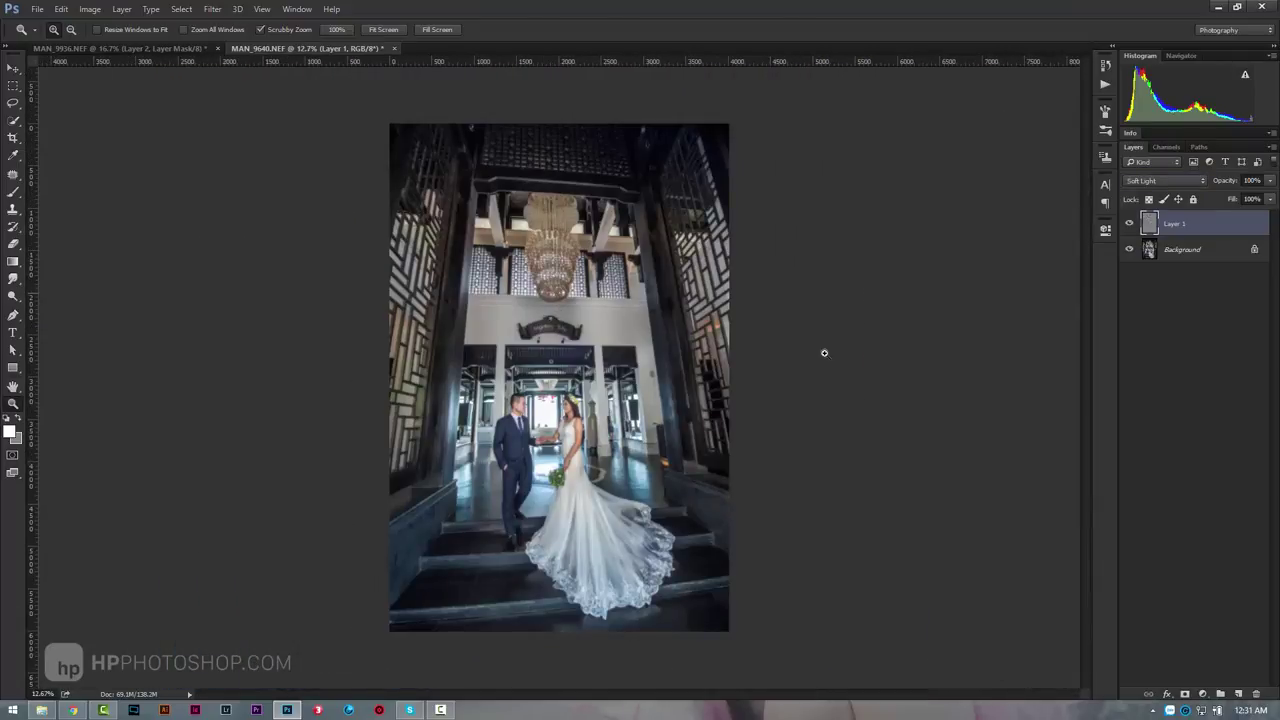
pyautogui.click(166, 49)
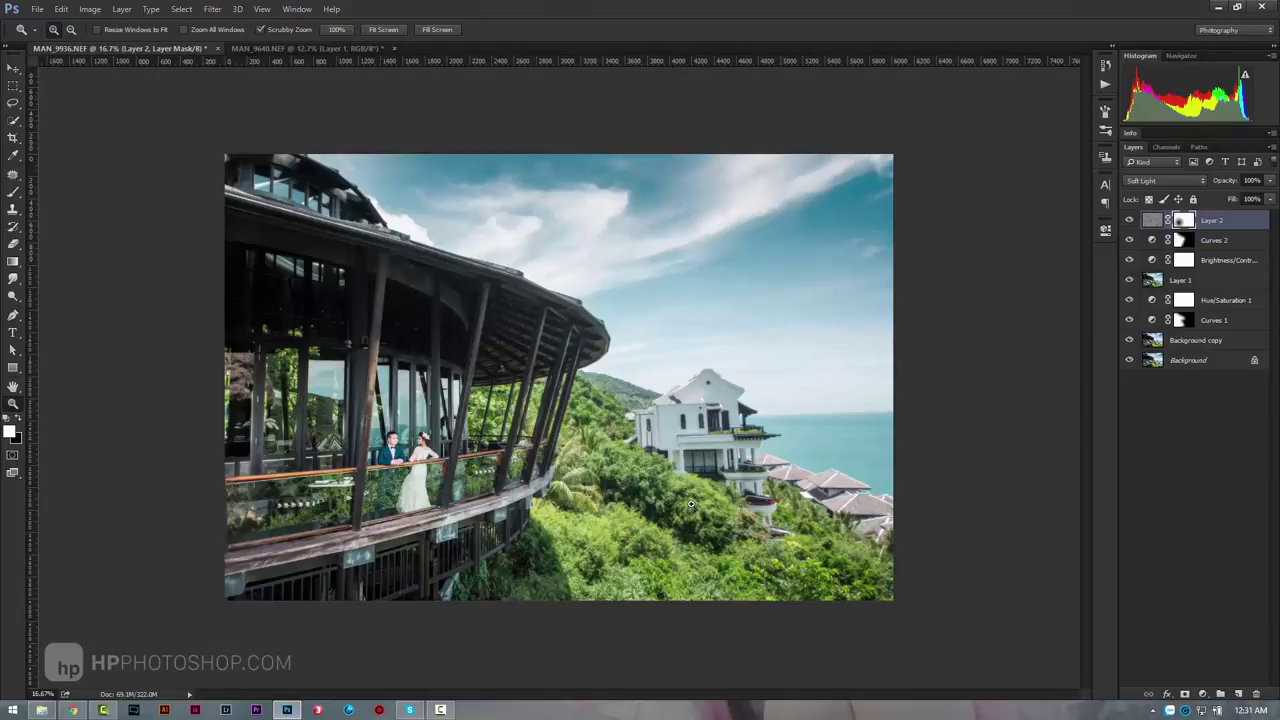